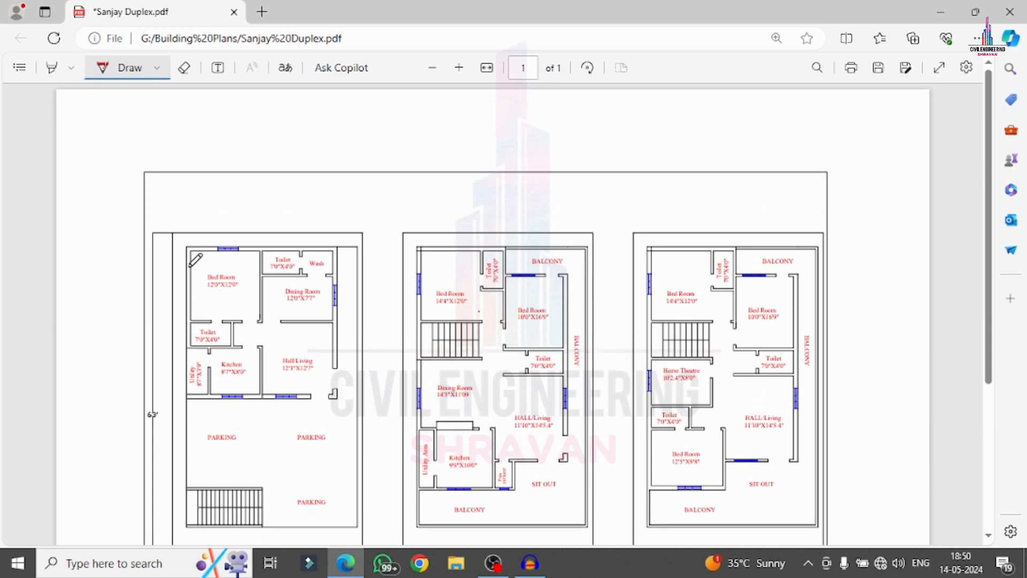
# Circle the twelve column positions on the ground floor plan in red ink, from the bedroom corners down to the staircase and parking area.
pyautogui.moveTo(183, 245)
pyautogui.mouseDown()
pyautogui.moveTo(199, 257)
pyautogui.moveTo(188, 244)
pyautogui.mouseUp()
pyautogui.moveTo(260, 242)
pyautogui.mouseDown()
pyautogui.moveTo(267, 256)
pyautogui.moveTo(255, 245)
pyautogui.mouseUp()
pyautogui.moveTo(327, 246); pyautogui.dragTo(329, 244)
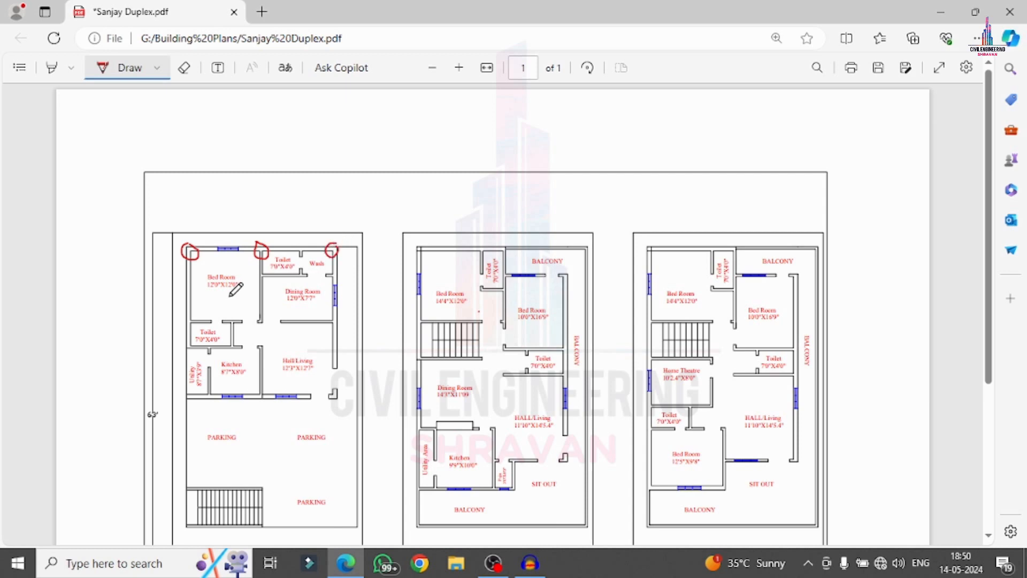
pyautogui.moveTo(190, 317); pyautogui.dragTo(193, 320)
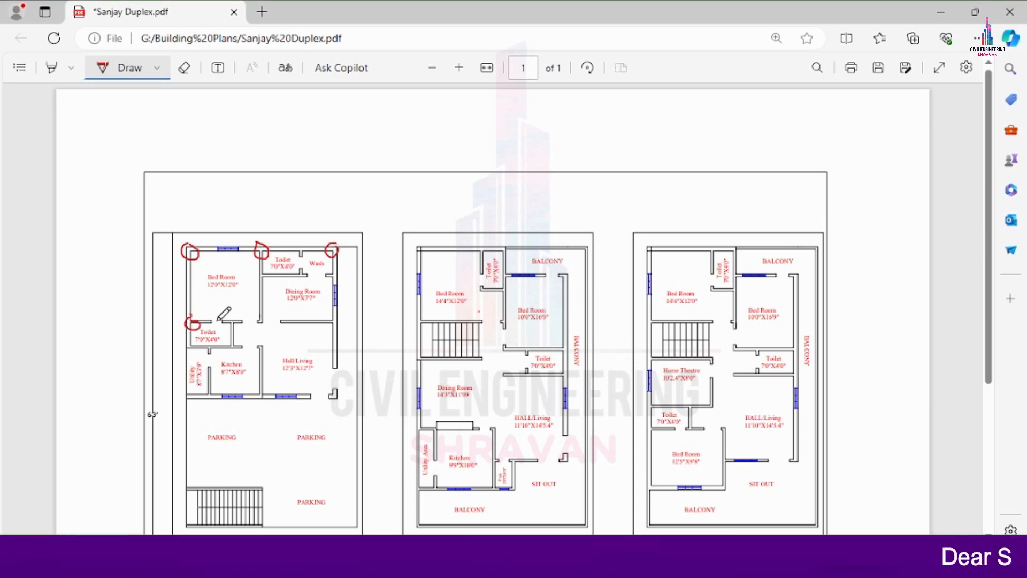
pyautogui.moveTo(262, 317)
pyautogui.mouseDown()
pyautogui.moveTo(257, 326)
pyautogui.moveTo(266, 319)
pyautogui.mouseUp()
pyautogui.moveTo(333, 315)
pyautogui.mouseDown()
pyautogui.moveTo(340, 328)
pyautogui.moveTo(325, 320)
pyautogui.mouseUp()
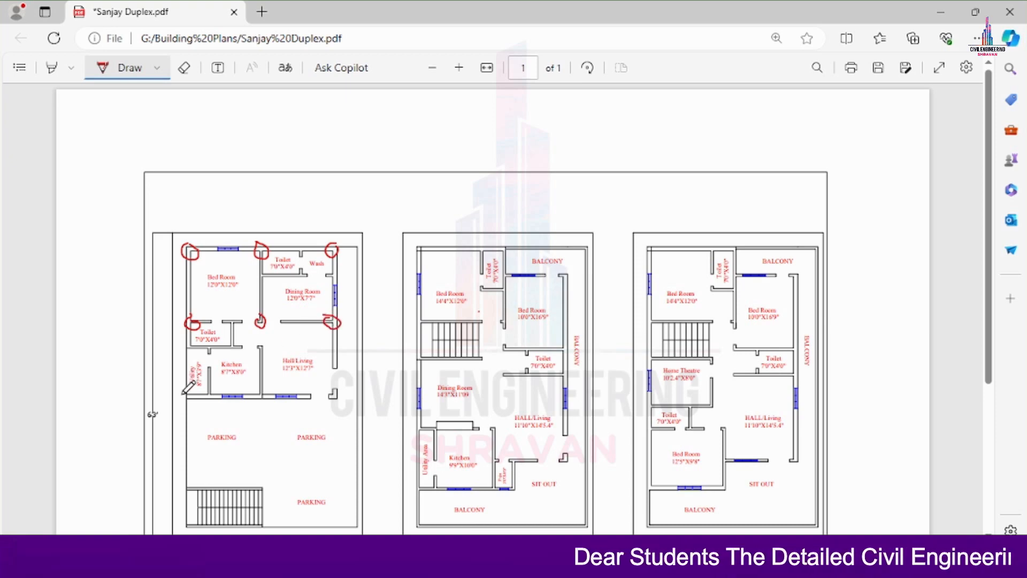
pyautogui.moveTo(183, 392); pyautogui.dragTo(185, 388)
pyautogui.moveTo(262, 391); pyautogui.dragTo(252, 401)
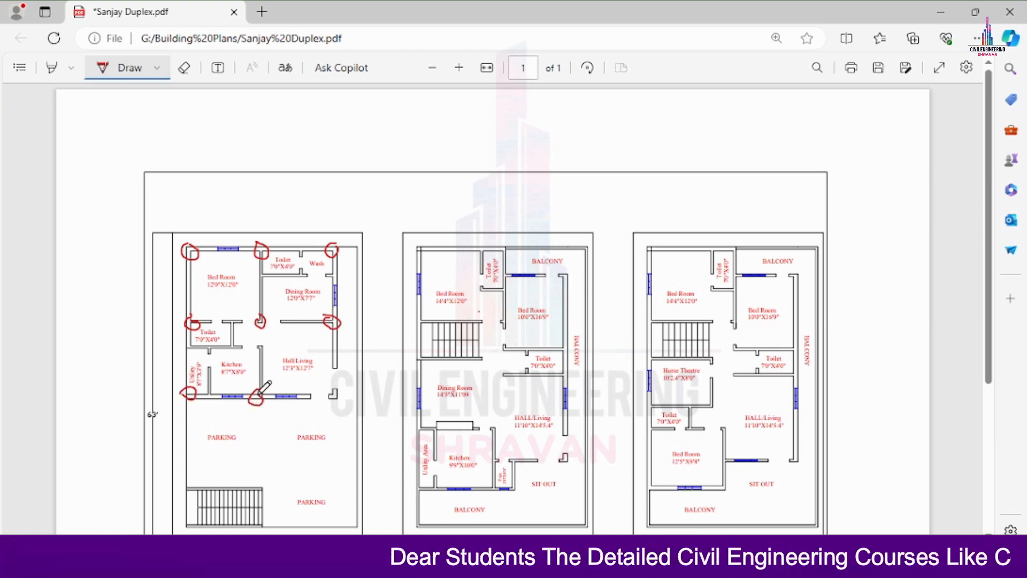
pyautogui.moveTo(337, 394)
pyautogui.mouseDown()
pyautogui.moveTo(334, 409)
pyautogui.moveTo(328, 395)
pyautogui.mouseUp()
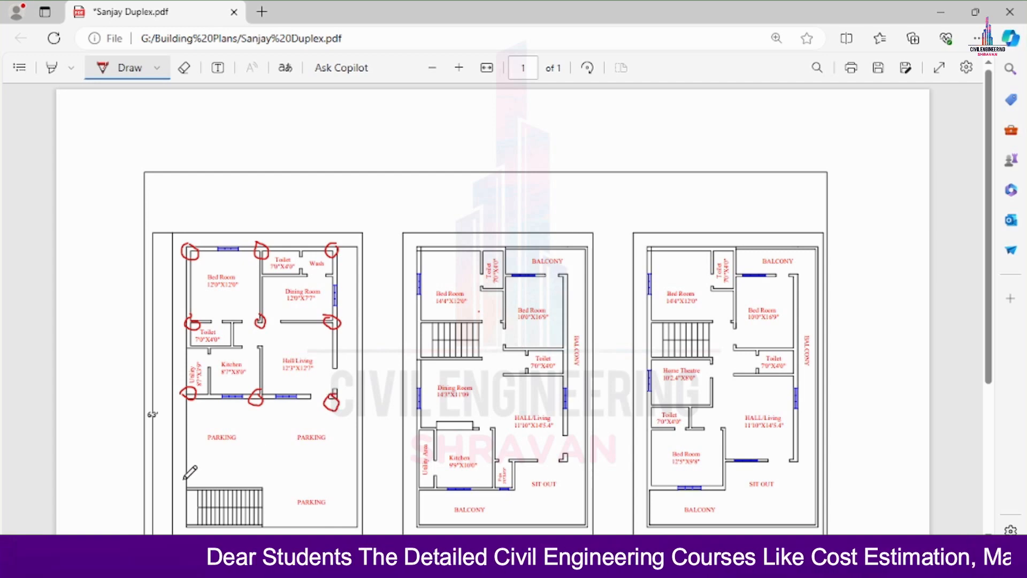
pyautogui.moveTo(184, 479)
pyautogui.mouseDown()
pyautogui.moveTo(181, 492)
pyautogui.moveTo(189, 481)
pyautogui.mouseUp()
pyautogui.moveTo(265, 481)
pyautogui.mouseDown()
pyautogui.moveTo(258, 491)
pyautogui.moveTo(265, 481)
pyautogui.mouseUp()
pyautogui.moveTo(337, 473)
pyautogui.mouseDown()
pyautogui.moveTo(323, 483)
pyautogui.moveTo(335, 472)
pyautogui.mouseUp()
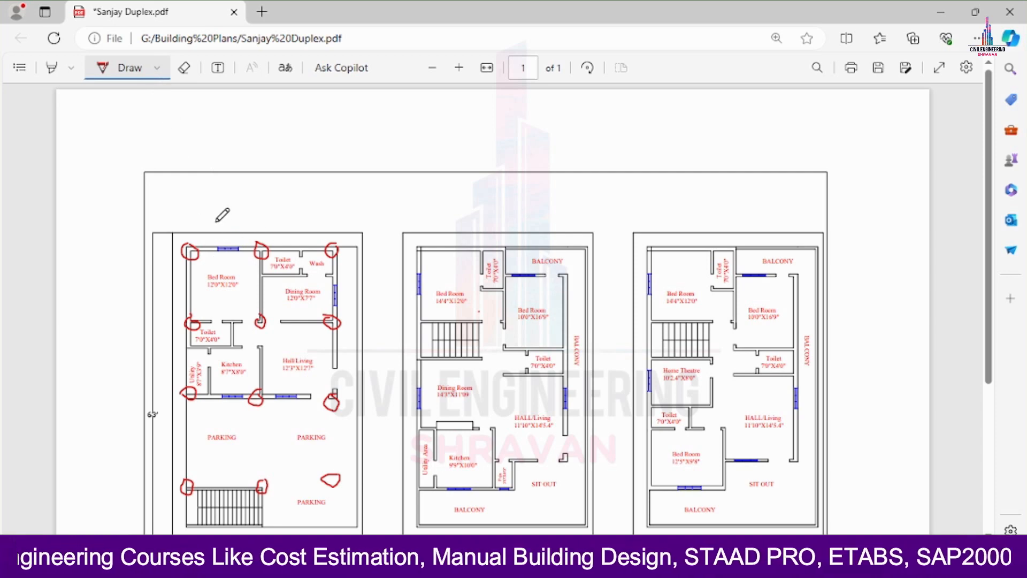
# Handwrite the bay spacings on the ground floor plan: 3 and 4 above it, and 3, 3 and 5 down its side.
pyautogui.moveTo(214, 217); pyautogui.dragTo(217, 237)
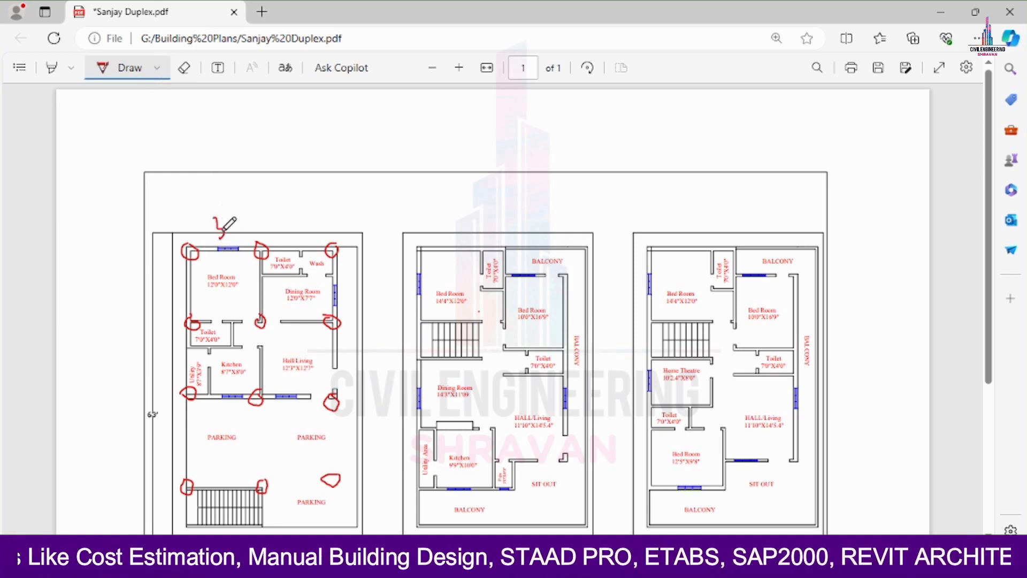
pyautogui.moveTo(290, 214)
pyautogui.mouseDown()
pyautogui.moveTo(316, 223)
pyautogui.moveTo(307, 243)
pyautogui.mouseUp()
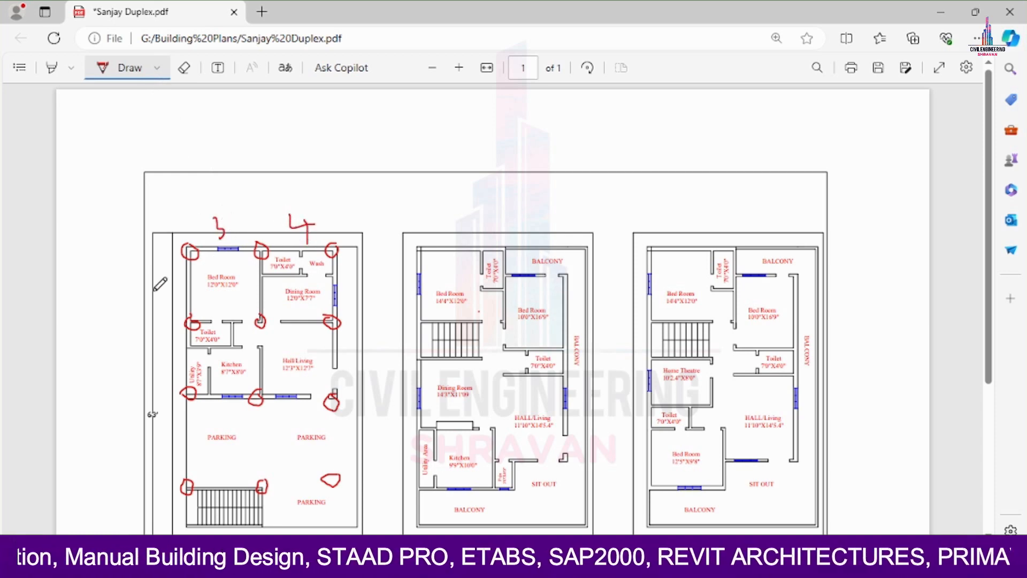
pyautogui.moveTo(157, 283)
pyautogui.mouseDown()
pyautogui.moveTo(170, 292)
pyautogui.moveTo(161, 307)
pyautogui.mouseUp()
pyautogui.moveTo(154, 360)
pyautogui.mouseDown()
pyautogui.moveTo(168, 369)
pyautogui.moveTo(165, 384)
pyautogui.mouseUp()
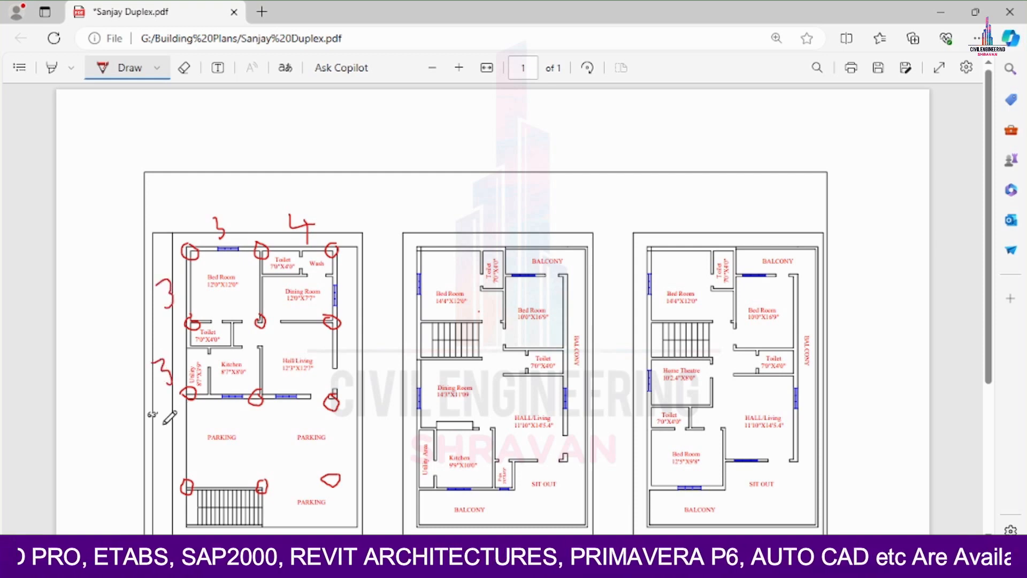
pyautogui.moveTo(164, 422)
pyautogui.mouseDown()
pyautogui.moveTo(170, 448)
pyautogui.moveTo(177, 419)
pyautogui.mouseUp()
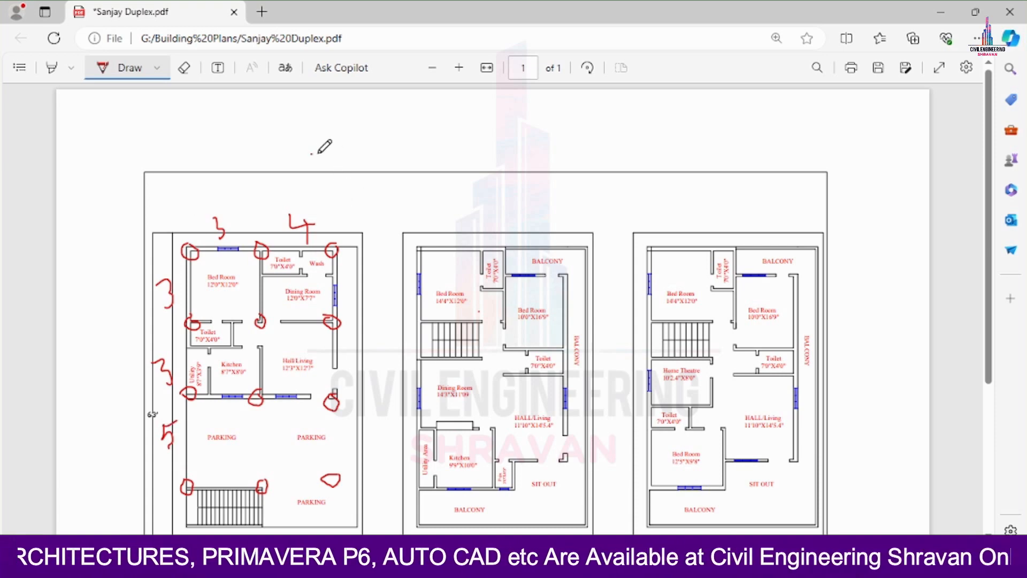
# Handwrite a circled 7 with a 3, and an 11 with a circled 4, above the ground floor plan.
pyautogui.moveTo(311, 153)
pyautogui.mouseDown()
pyautogui.moveTo(339, 182)
pyautogui.moveTo(342, 163)
pyautogui.moveTo(303, 147)
pyautogui.moveTo(358, 160)
pyautogui.moveTo(324, 130)
pyautogui.moveTo(390, 154)
pyautogui.moveTo(384, 165)
pyautogui.mouseUp()
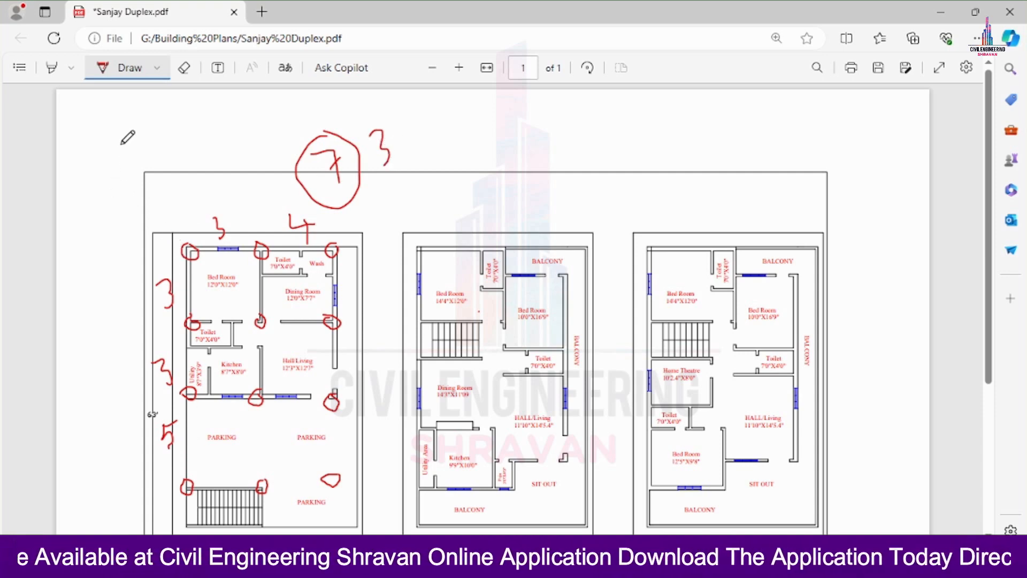
pyautogui.moveTo(122, 144)
pyautogui.mouseDown()
pyautogui.moveTo(123, 167)
pyautogui.moveTo(177, 152)
pyautogui.mouseUp()
pyautogui.moveTo(166, 147)
pyautogui.mouseDown()
pyautogui.moveTo(165, 170)
pyautogui.moveTo(153, 141)
pyautogui.moveTo(154, 183)
pyautogui.moveTo(180, 137)
pyautogui.moveTo(162, 139)
pyautogui.mouseUp()
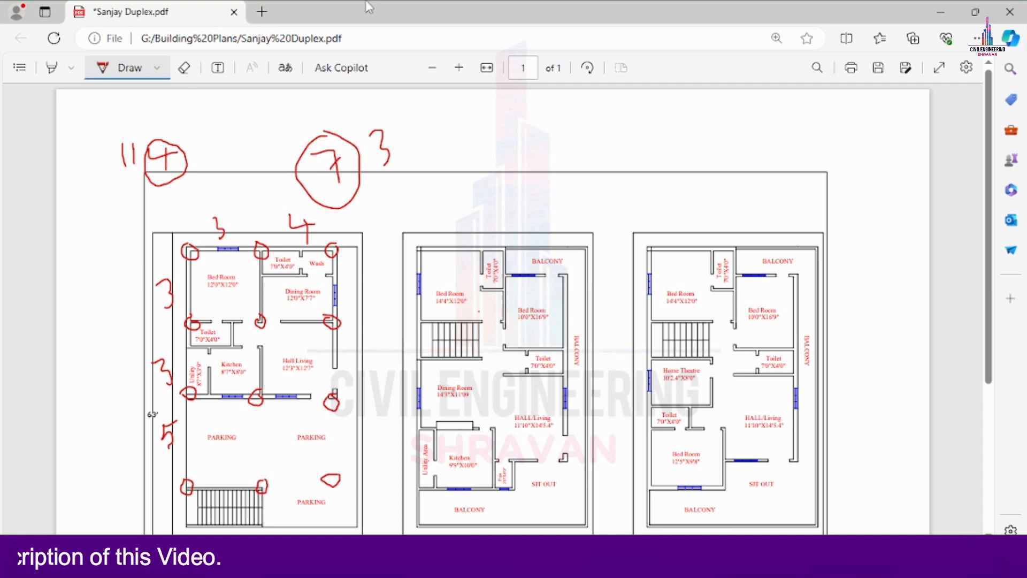
# Switch to ETABS and start a new model.
pyautogui.click(940, 11)
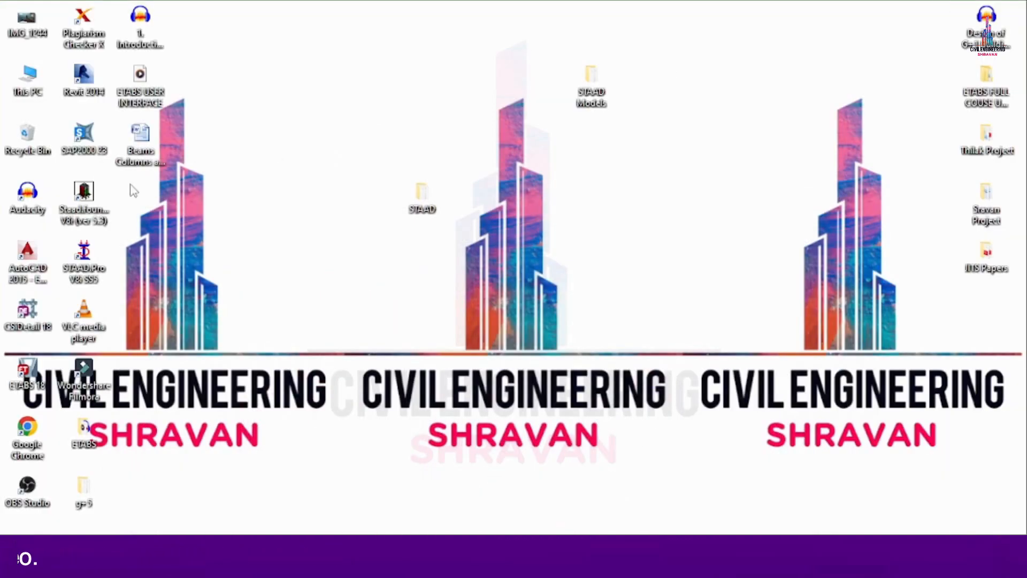
pyautogui.doubleClick(27, 375)
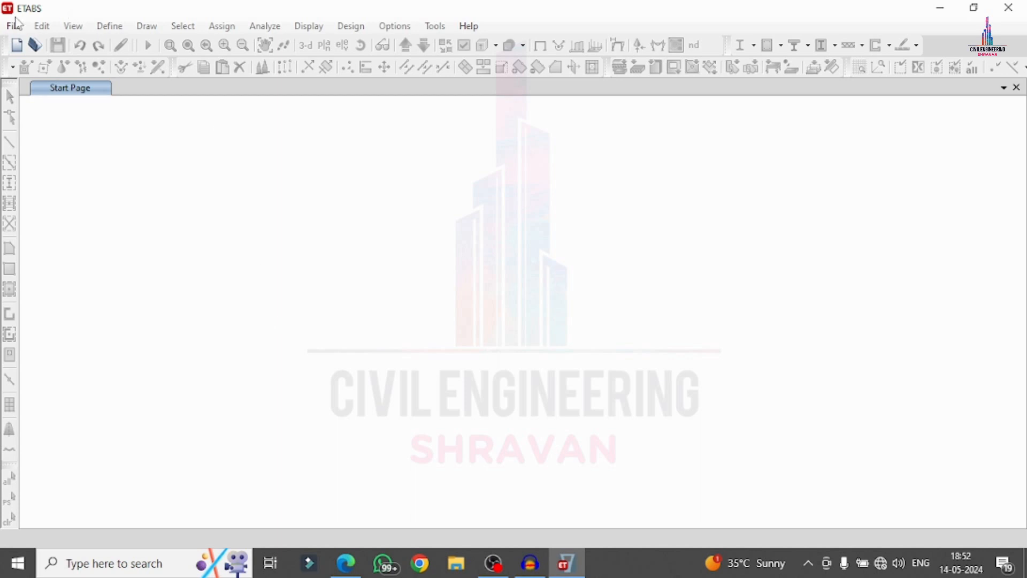
pyautogui.click(15, 26)
pyautogui.click(32, 42)
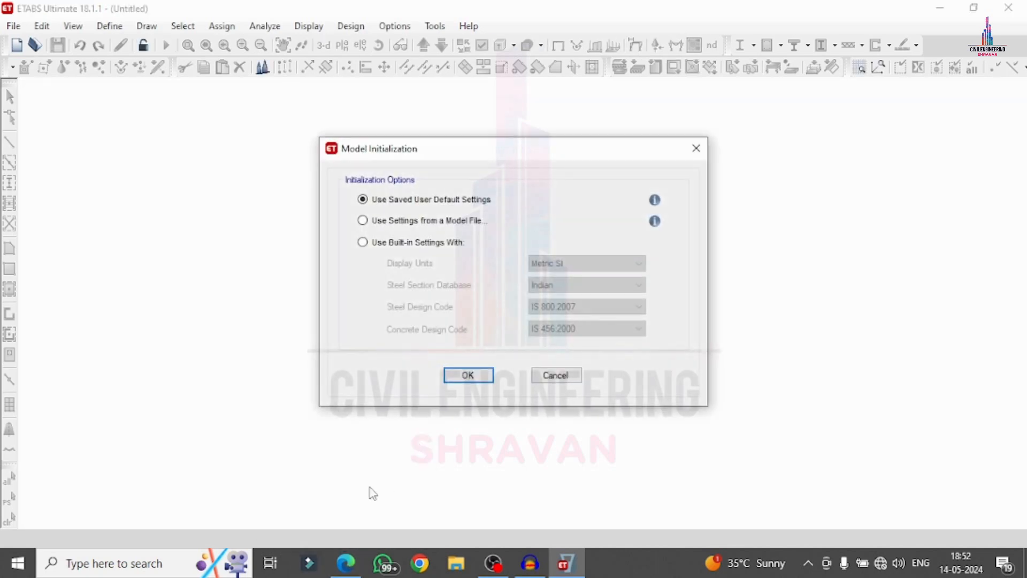
# Initialize the model with built-in settings: Metric SI units, Indian steel sections, IS 800:2007 and IS 456:2000.
pyautogui.click(342, 567)
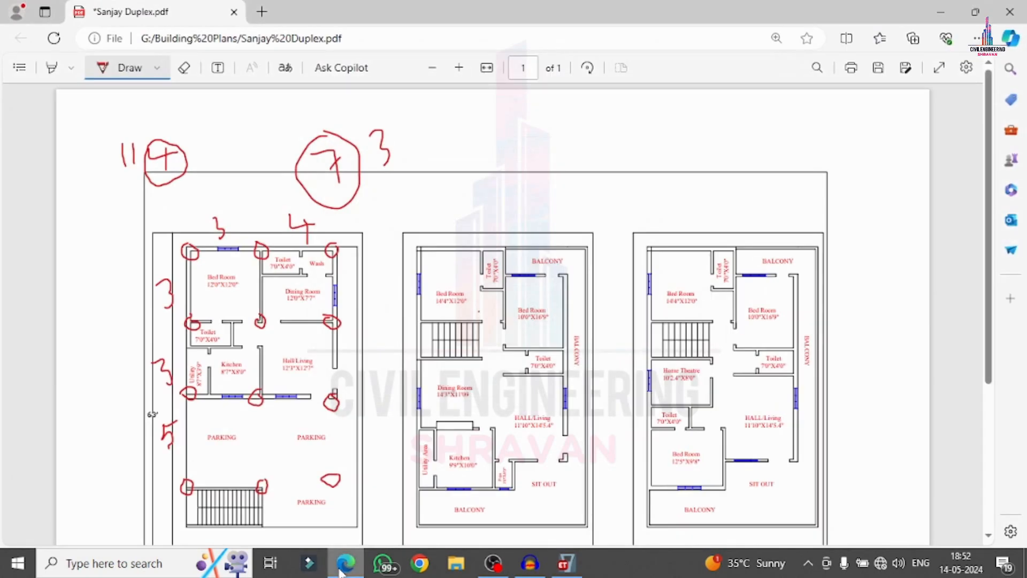
pyautogui.click(343, 568)
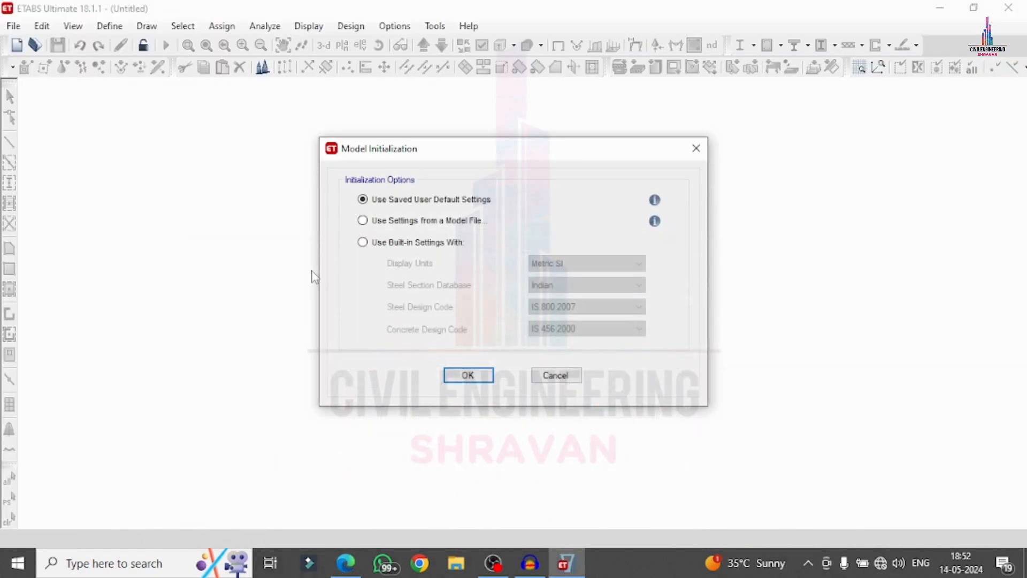
pyautogui.click(384, 242)
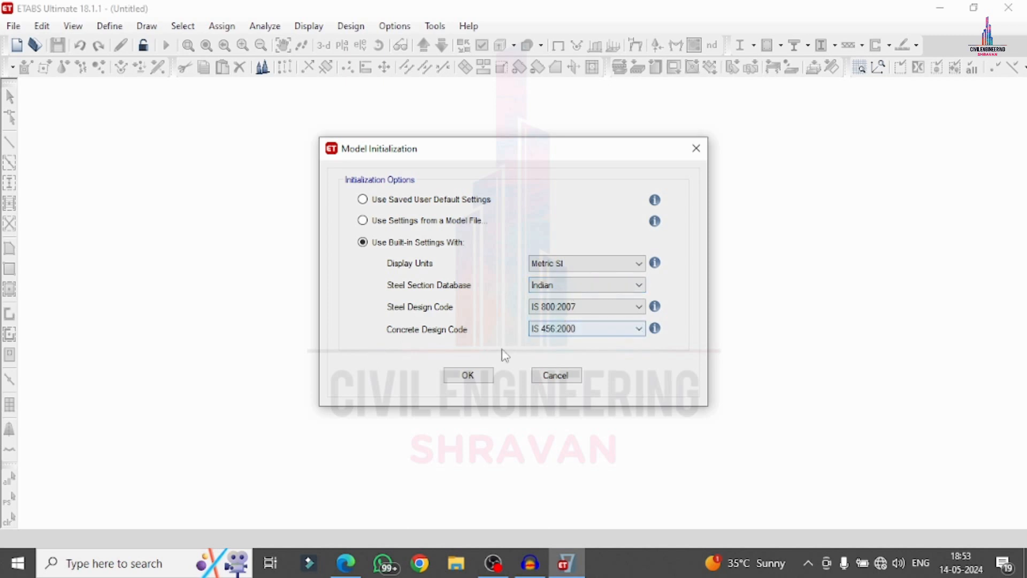
pyautogui.click(476, 377)
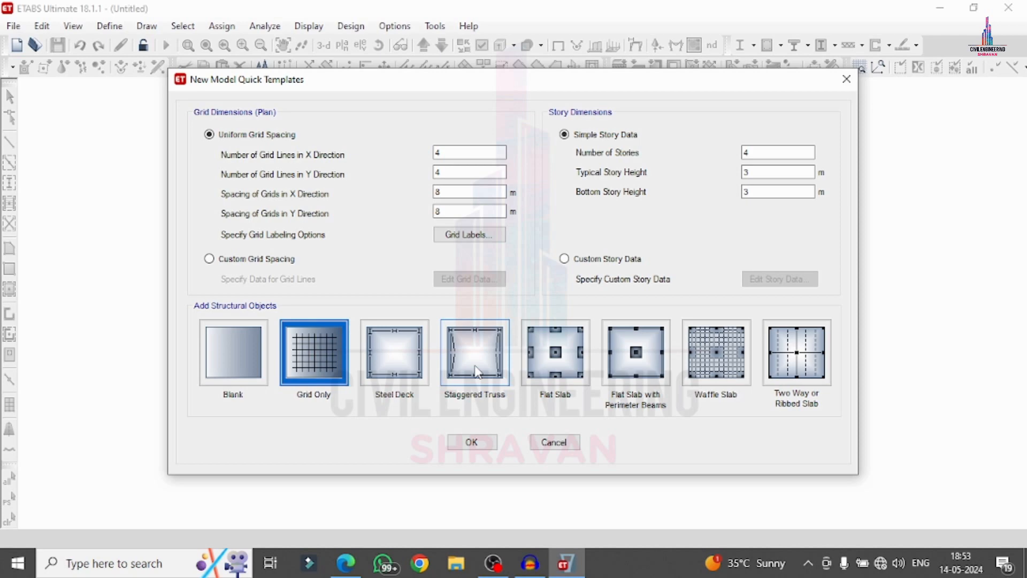
# After checking the floor plan in Edge, choose custom grid spacing in ETABS and display the grid data as spacing.
pyautogui.click(345, 564)
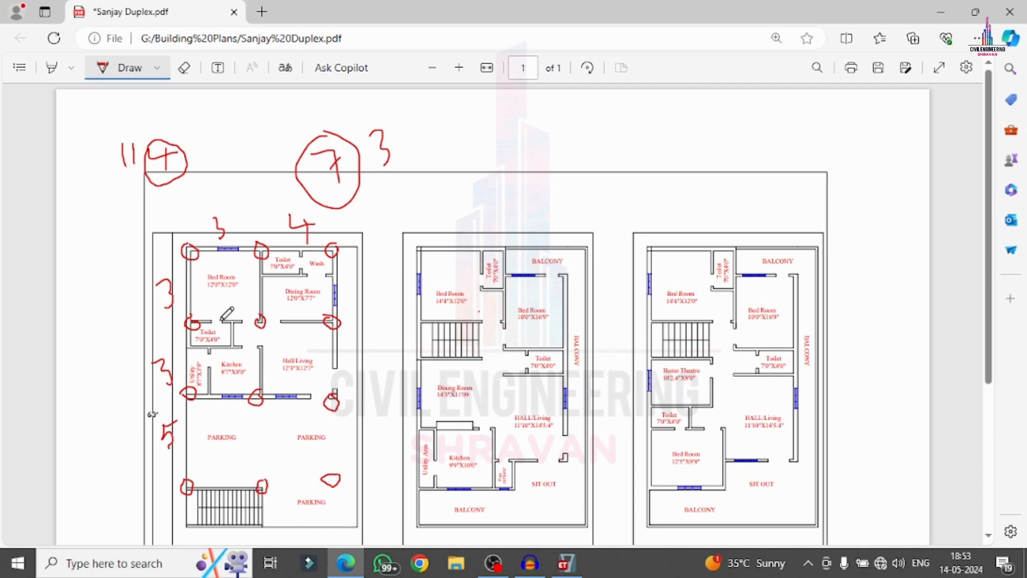
pyautogui.click(567, 563)
pyautogui.doubleClick(456, 153)
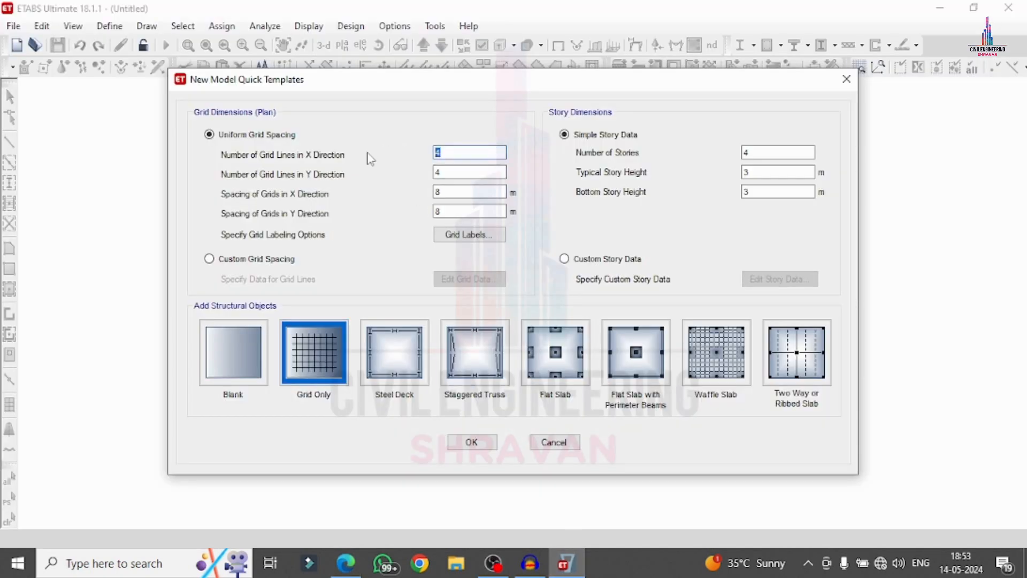
pyautogui.click(227, 262)
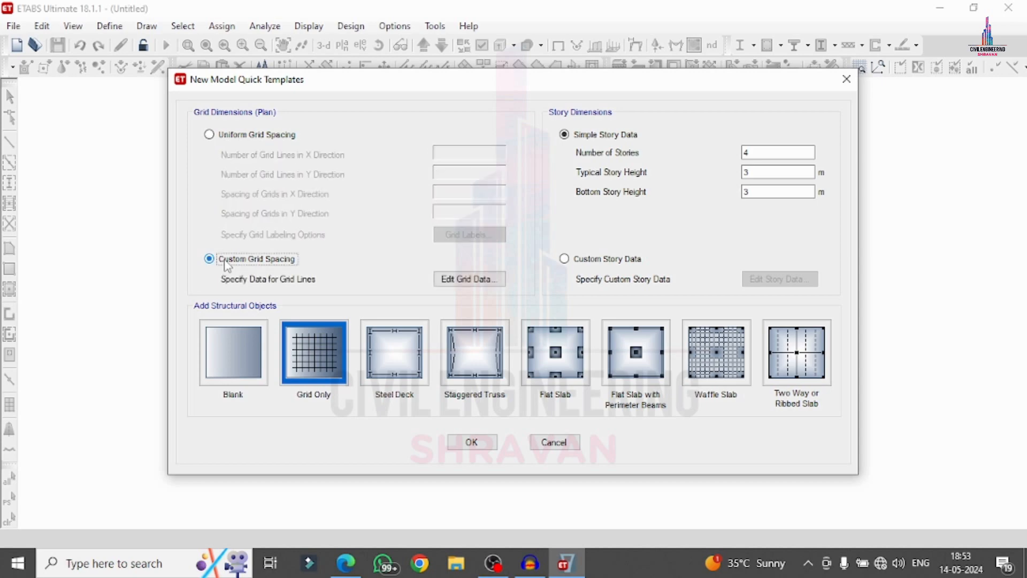
pyautogui.click(469, 291)
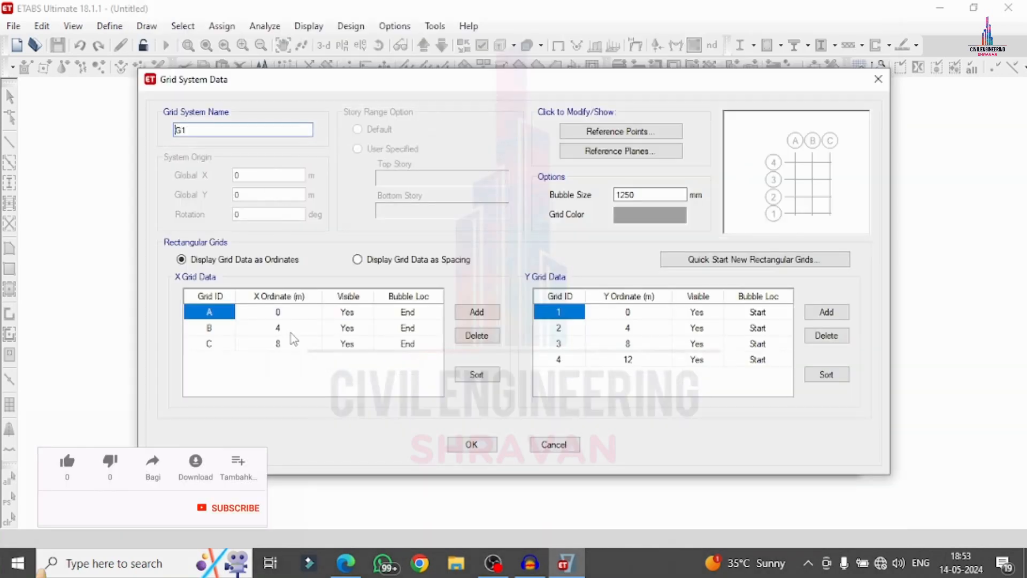
pyautogui.click(374, 260)
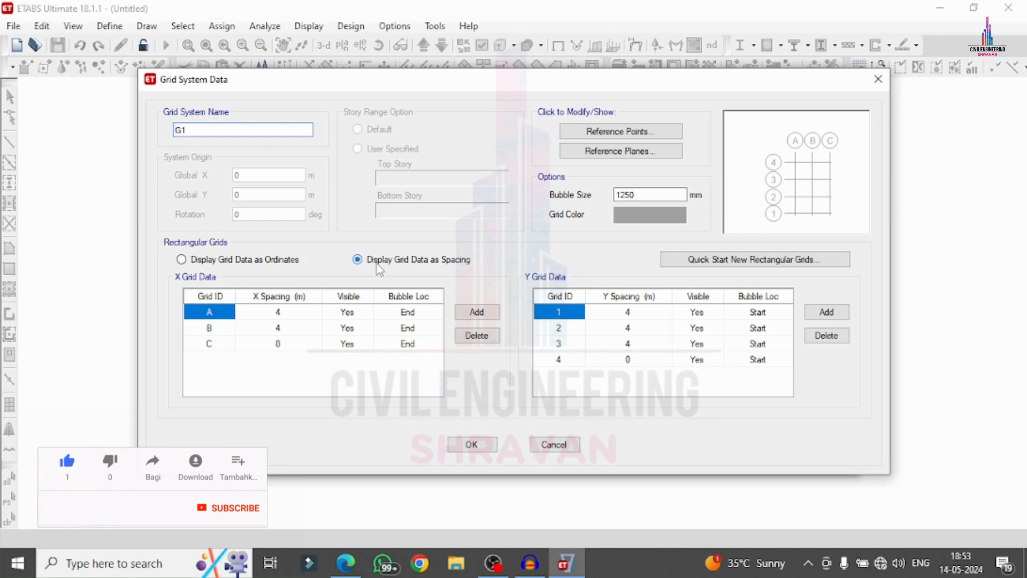
# Set the X spacing of grid line A to 3 m.
pyautogui.click(305, 316)
pyautogui.write('3')
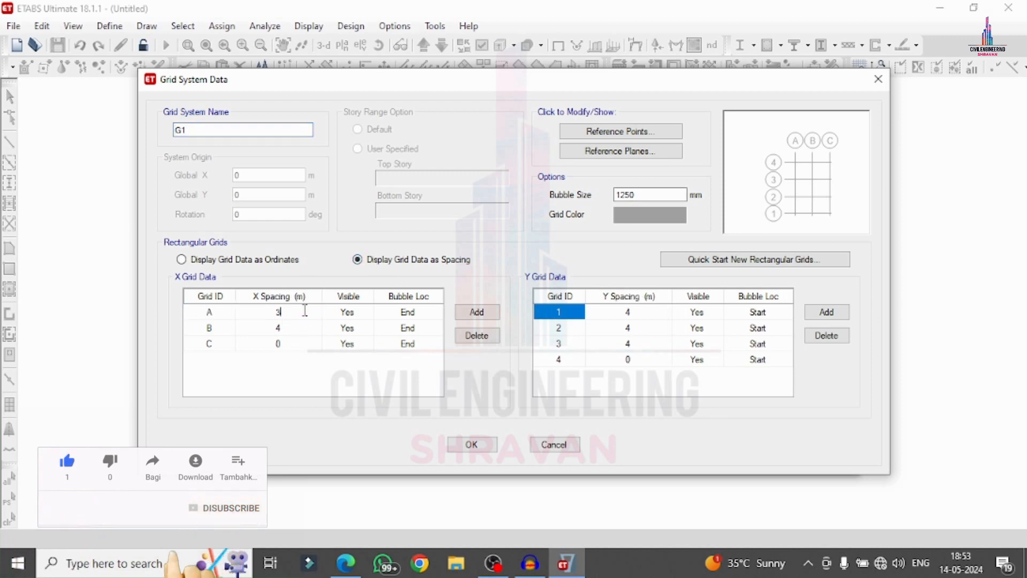
pyautogui.click(299, 329)
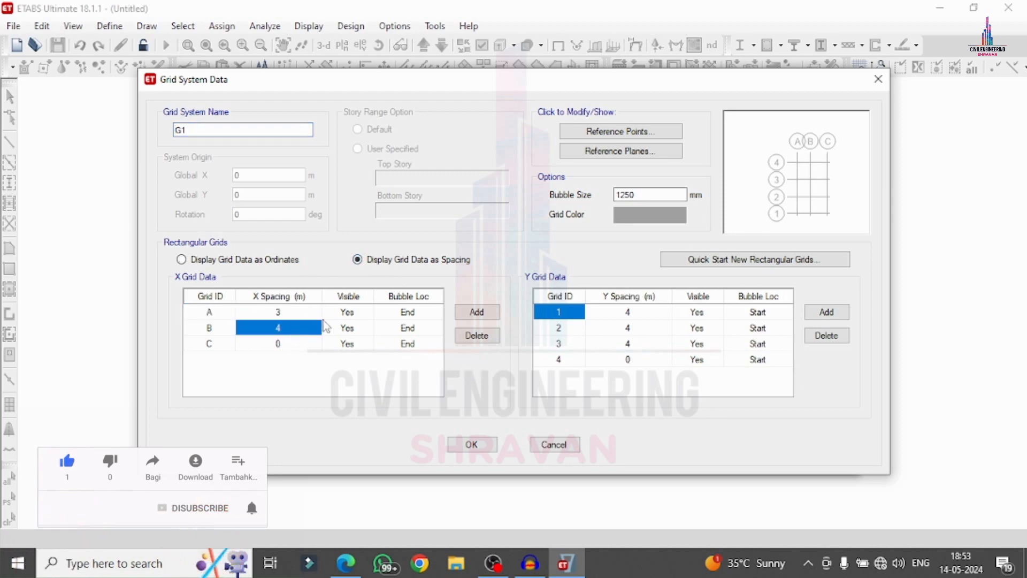
# Set the Y spacings of grid lines 1, 2 and 3 to 5, 3 and 3 m, and accept the grid data.
pyautogui.click(645, 311)
pyautogui.write('5')
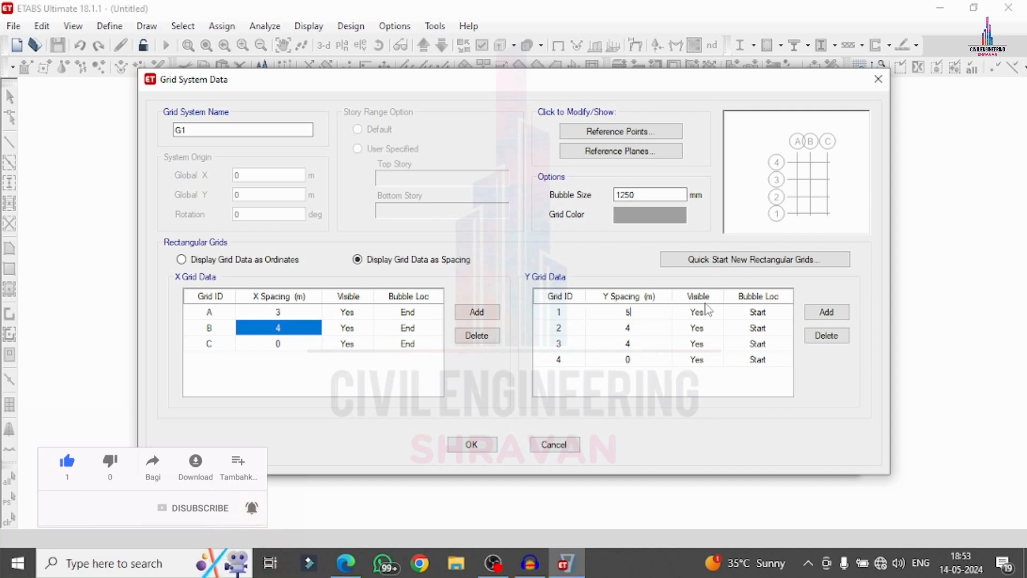
pyautogui.click(656, 336)
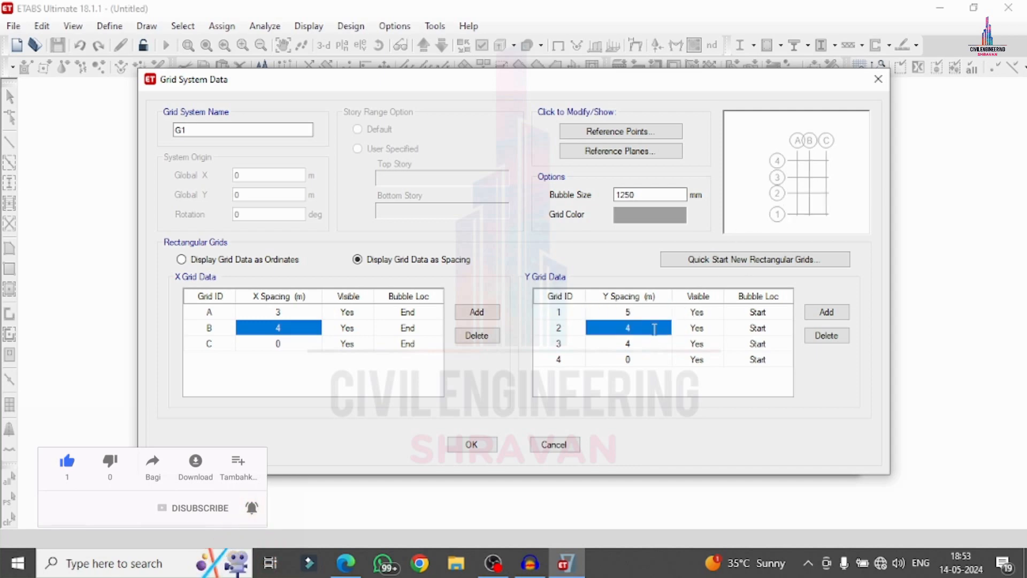
pyautogui.write('3')
pyautogui.click(641, 344)
pyautogui.write('3')
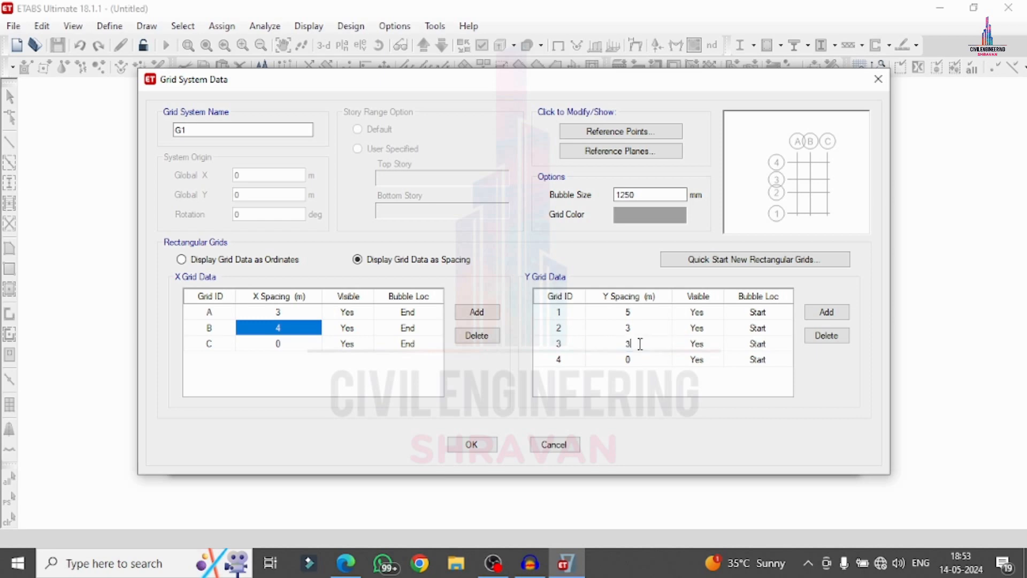
pyautogui.click(471, 446)
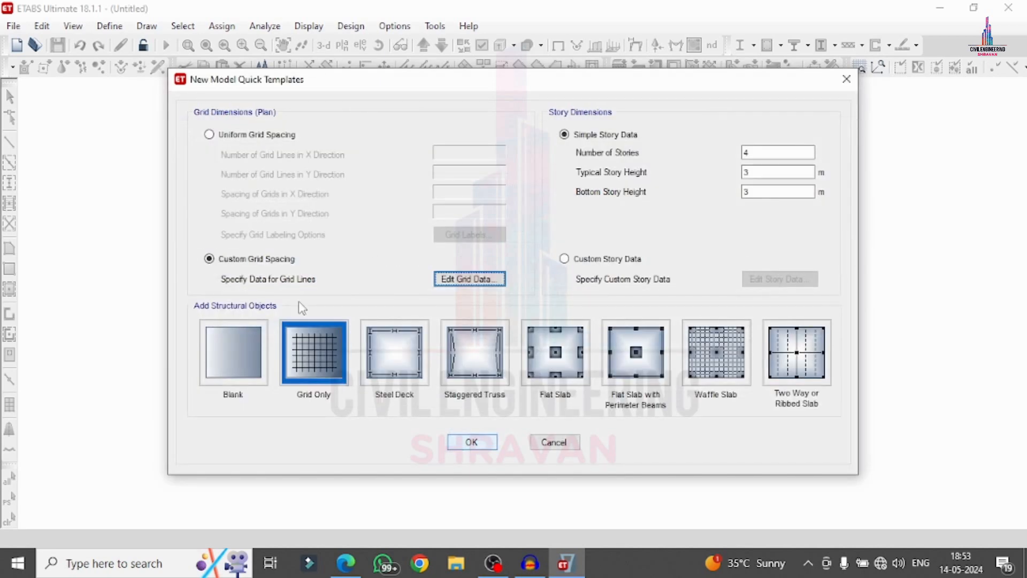
# Switch to the floor plan PDF in Edge and handwrite P+4+2 above the plans, with a line leading to a circled 4.
pyautogui.click(357, 571)
pyautogui.moveTo(444, 185)
pyautogui.mouseDown()
pyautogui.moveTo(463, 218)
pyautogui.moveTo(537, 185)
pyautogui.moveTo(518, 215)
pyautogui.mouseUp()
pyautogui.moveTo(540, 171)
pyautogui.mouseDown()
pyautogui.moveTo(559, 163)
pyautogui.moveTo(577, 182)
pyautogui.mouseUp()
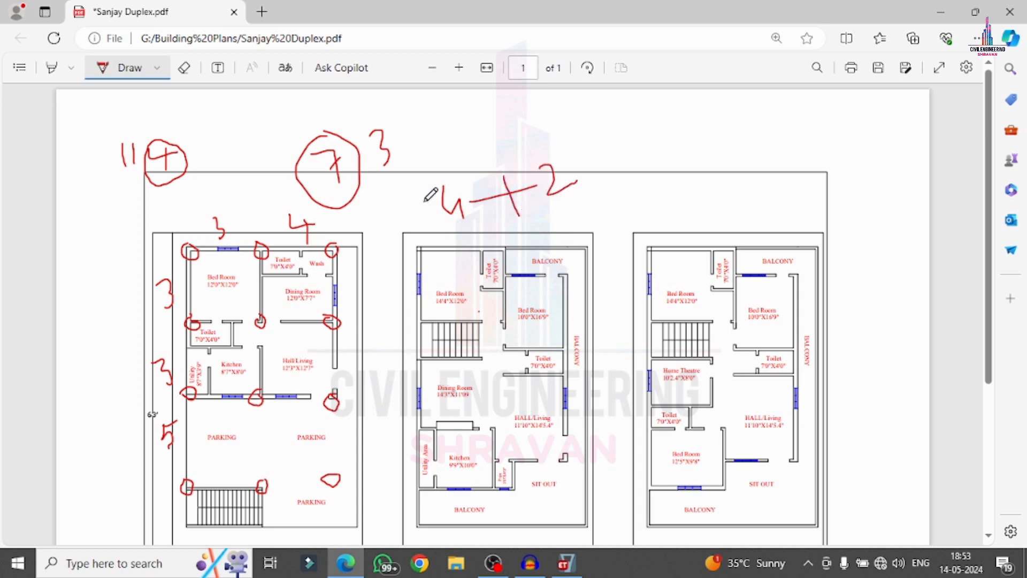
pyautogui.moveTo(418, 222)
pyautogui.mouseDown()
pyautogui.moveTo(433, 220)
pyautogui.moveTo(428, 233)
pyautogui.mouseUp()
pyautogui.moveTo(382, 209)
pyautogui.mouseDown()
pyautogui.moveTo(393, 249)
pyautogui.moveTo(396, 225)
pyautogui.mouseUp()
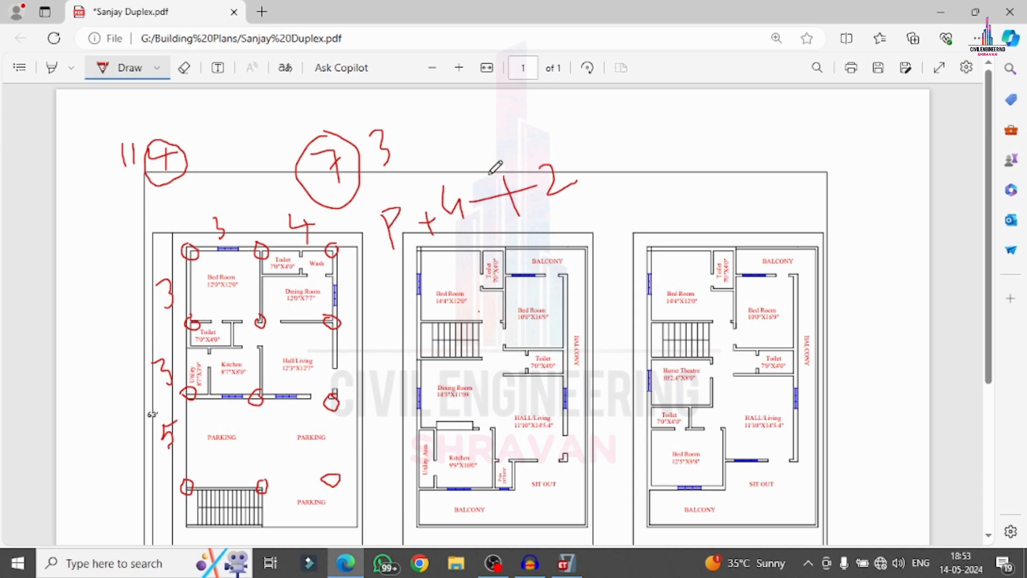
pyautogui.moveTo(589, 168)
pyautogui.mouseDown()
pyautogui.moveTo(663, 127)
pyautogui.moveTo(721, 126)
pyautogui.moveTo(698, 158)
pyautogui.mouseUp()
pyautogui.moveTo(695, 95)
pyautogui.mouseDown()
pyautogui.moveTo(715, 160)
pyautogui.moveTo(695, 96)
pyautogui.mouseUp()
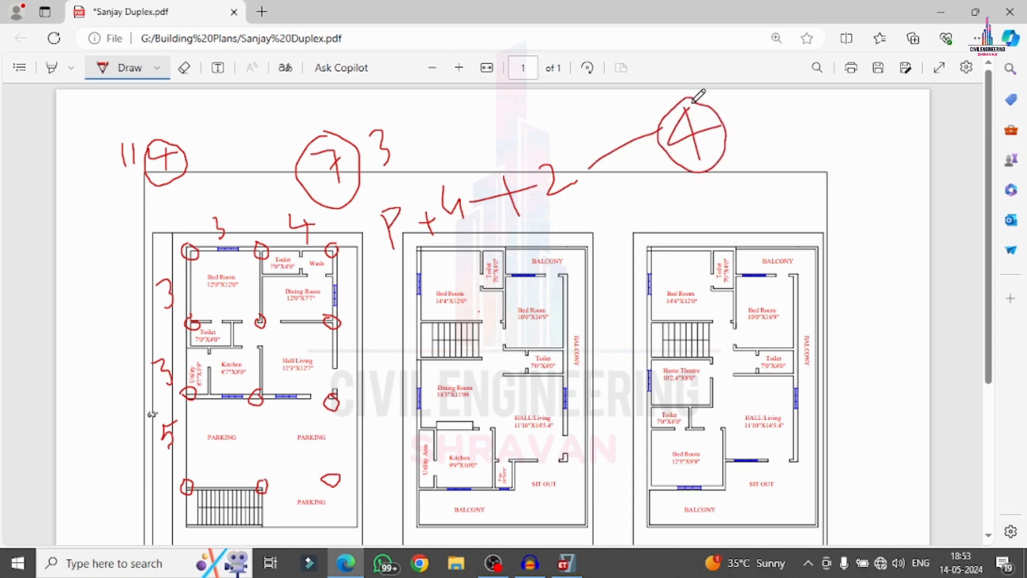
# Return to ETABS and create the Grid Only model with 4 stories, using 3 m for the typical and bottom story heights.
pyautogui.click(951, 13)
pyautogui.click(754, 171)
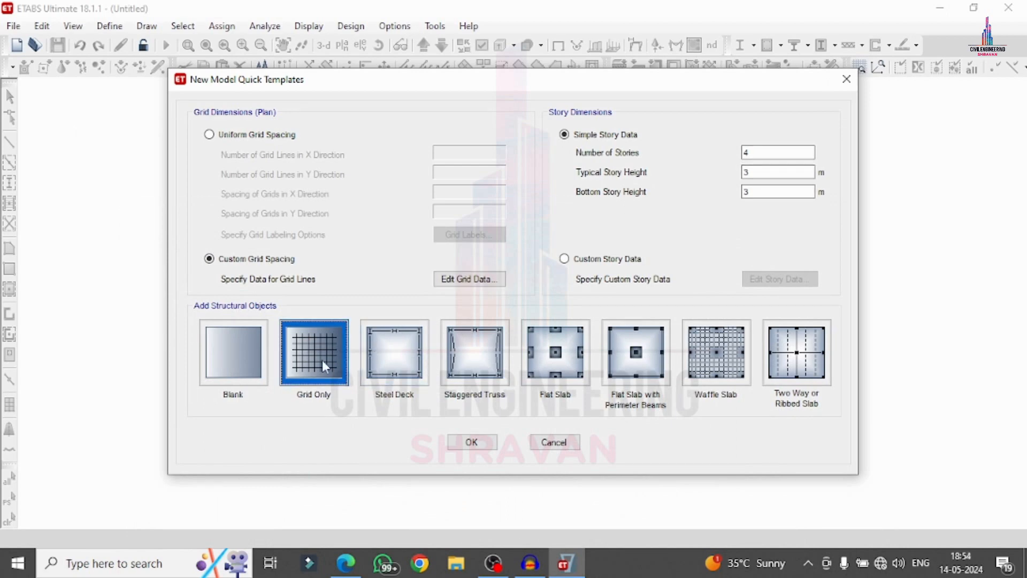
pyautogui.click(471, 442)
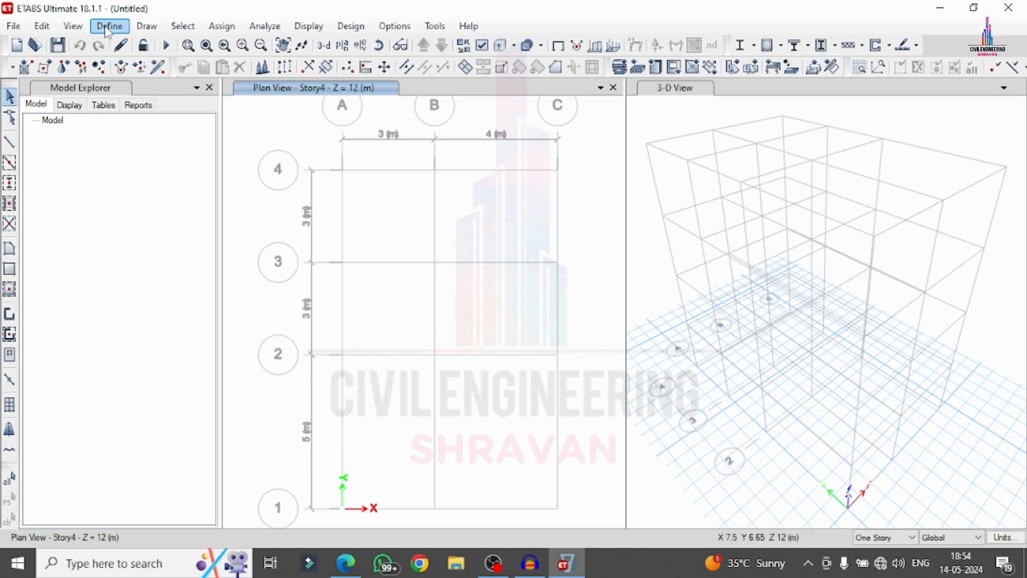
# Define a new concrete material for region India with the Indian standard and grade M25, keeping its default property data.
pyautogui.click(106, 26)
pyautogui.moveTo(138, 68)
pyautogui.click(140, 44)
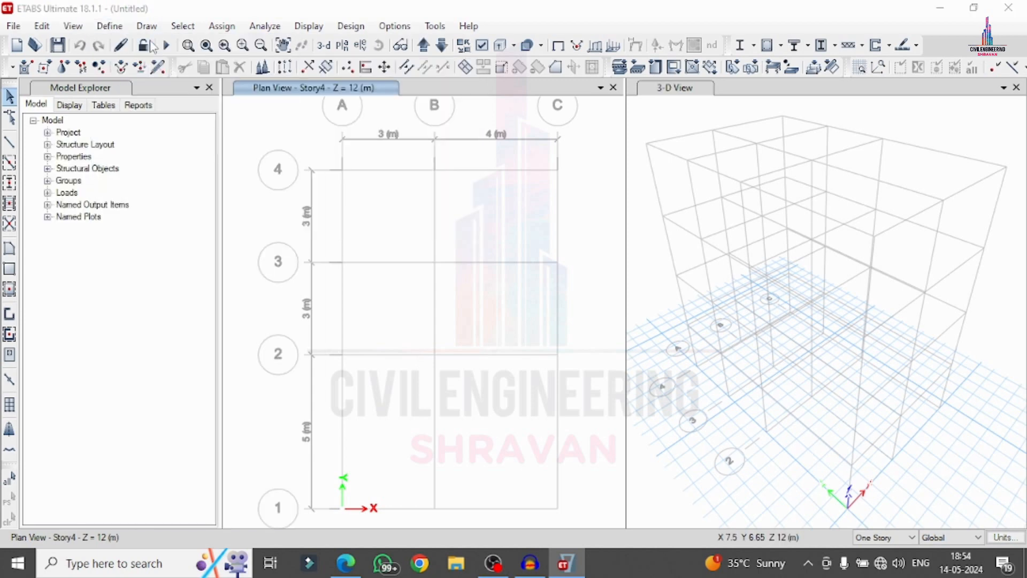
pyautogui.click(608, 198)
pyautogui.click(473, 236)
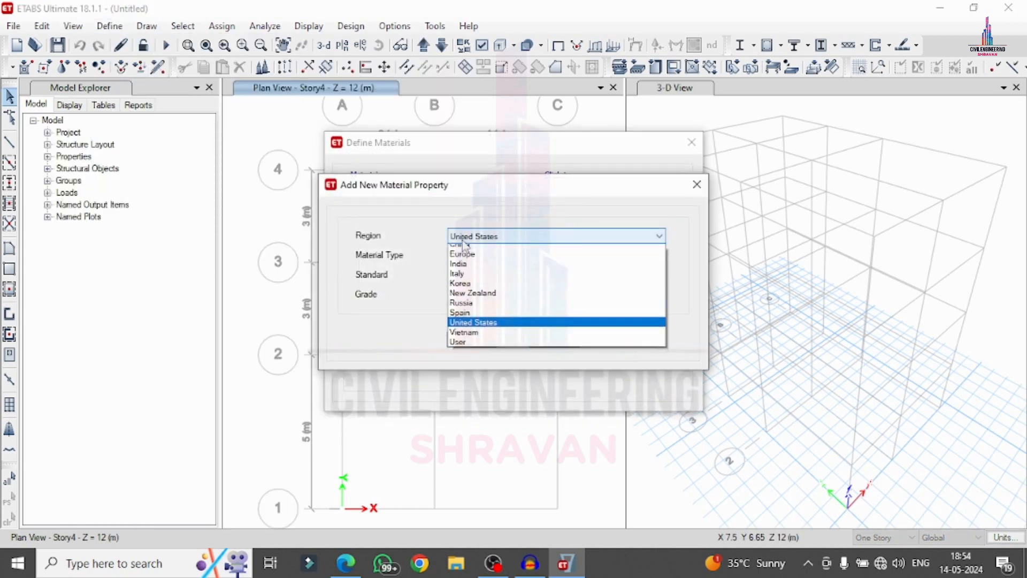
pyautogui.click(474, 262)
pyautogui.click(474, 257)
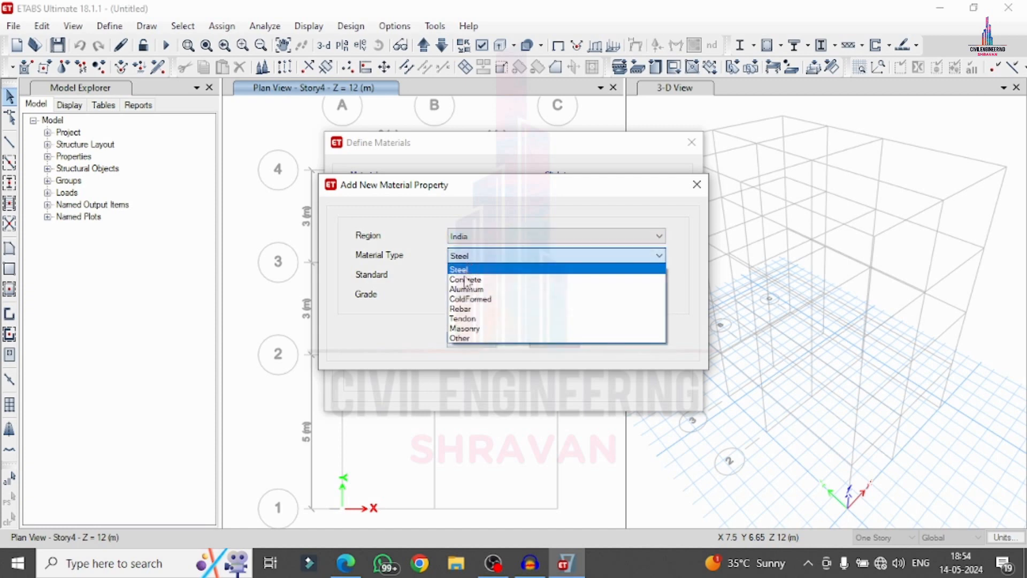
pyautogui.click(467, 275)
pyautogui.click(473, 298)
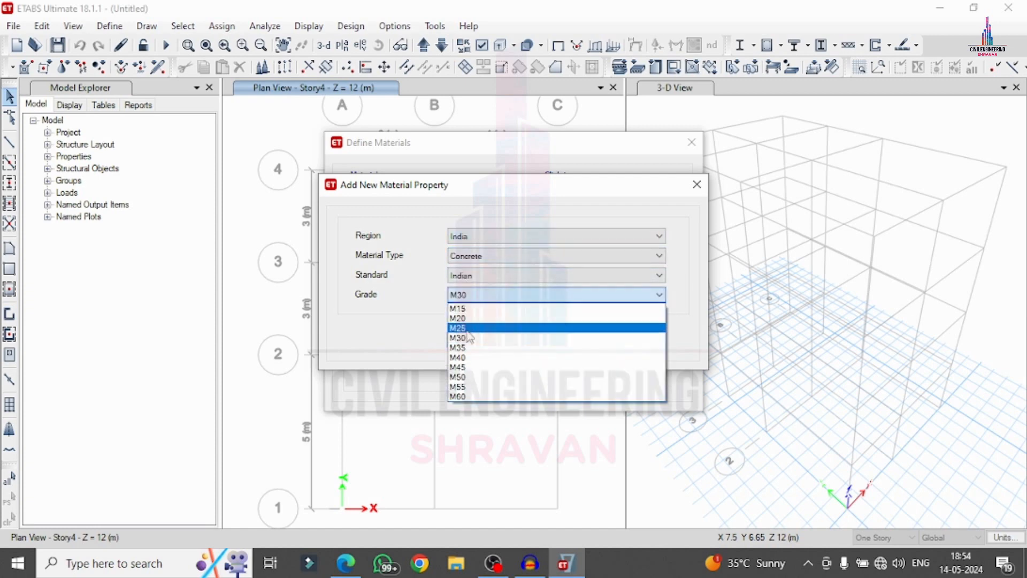
pyautogui.click(471, 323)
pyautogui.click(470, 339)
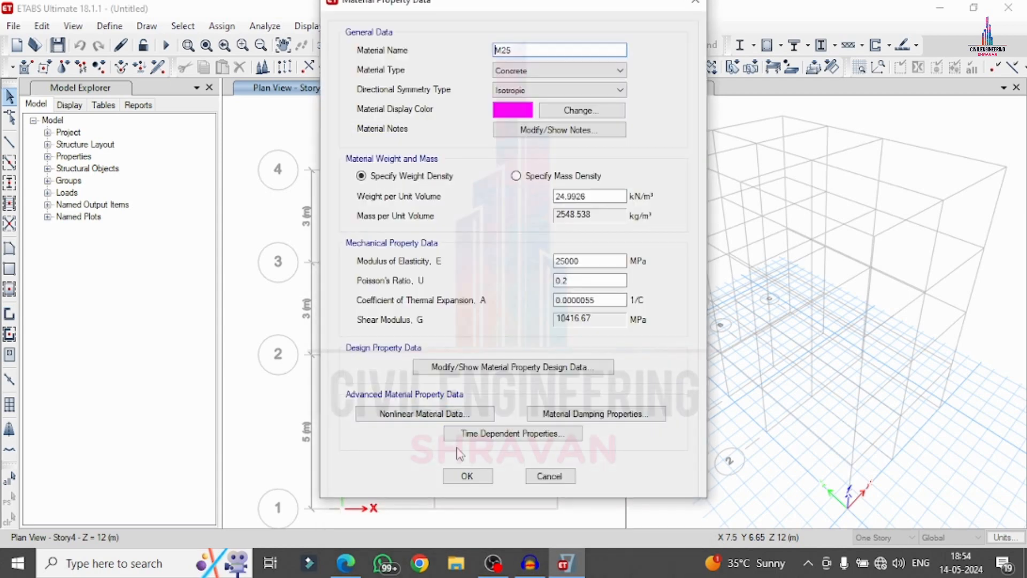
pyautogui.click(465, 474)
# Add an Indian rebar material of HYSD Grade 500 and accept the material definitions.
pyautogui.click(567, 199)
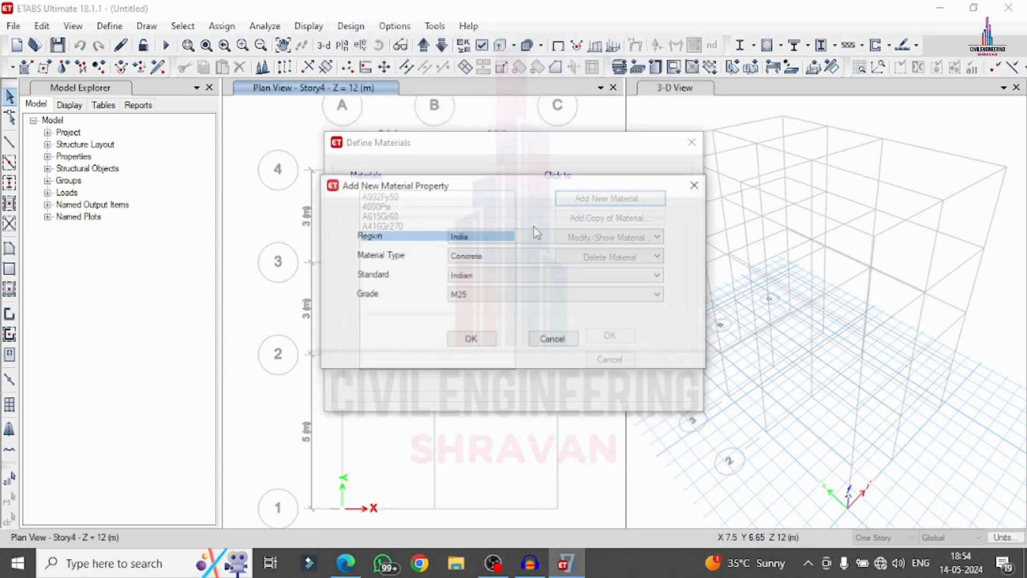
pyautogui.click(460, 256)
pyautogui.click(474, 314)
pyautogui.click(482, 293)
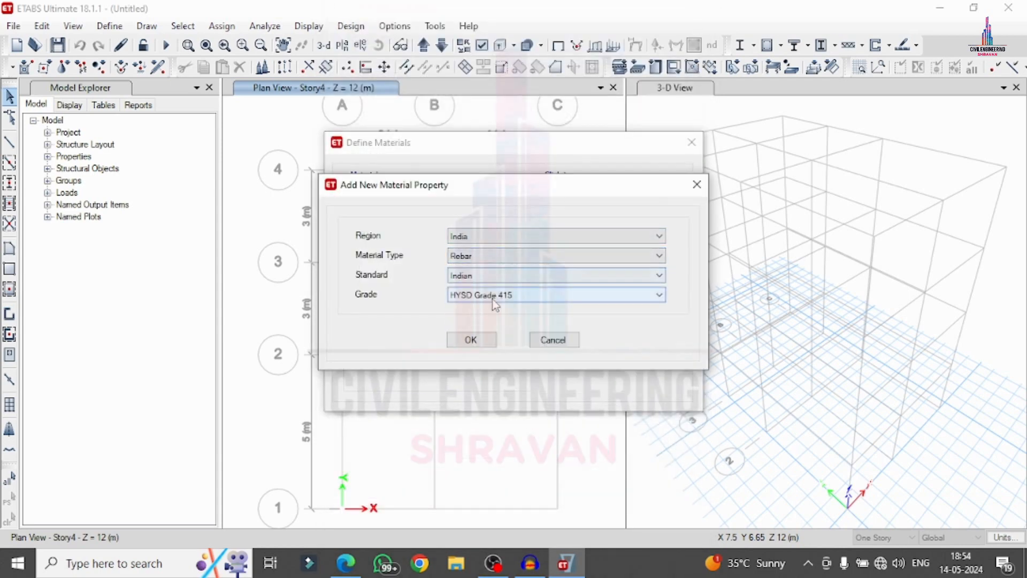
pyautogui.click(488, 328)
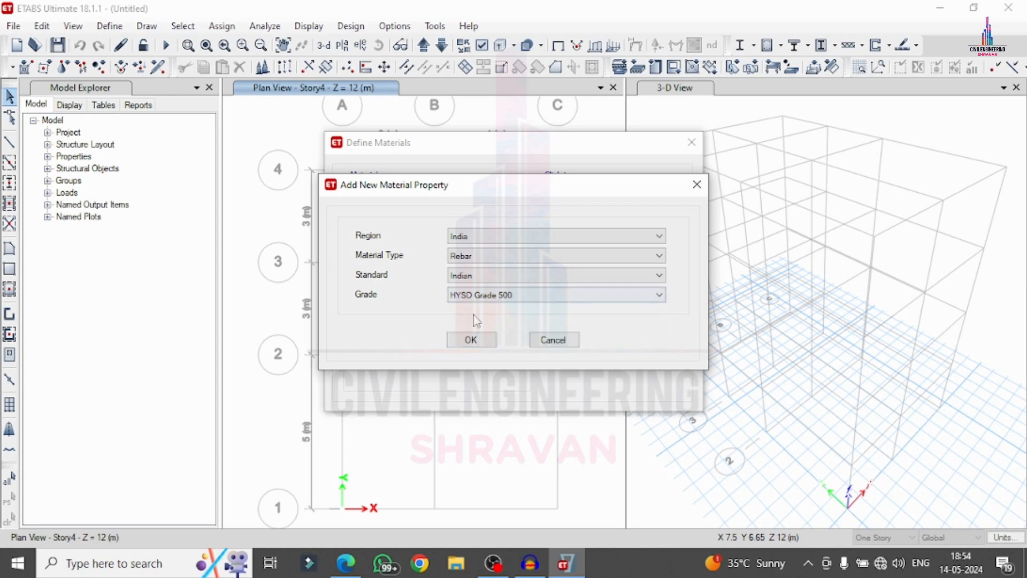
pyautogui.click(471, 342)
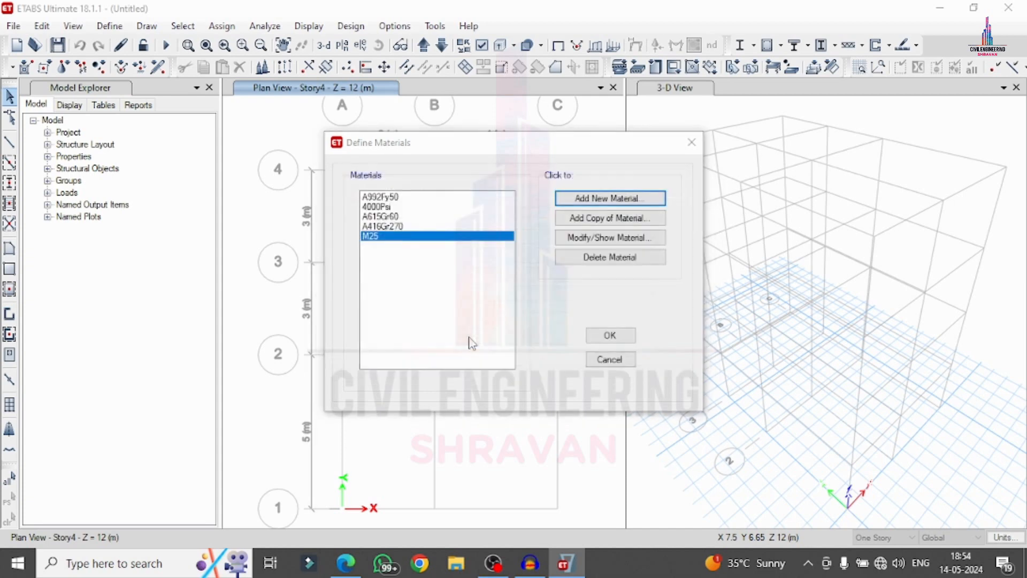
pyautogui.click(469, 433)
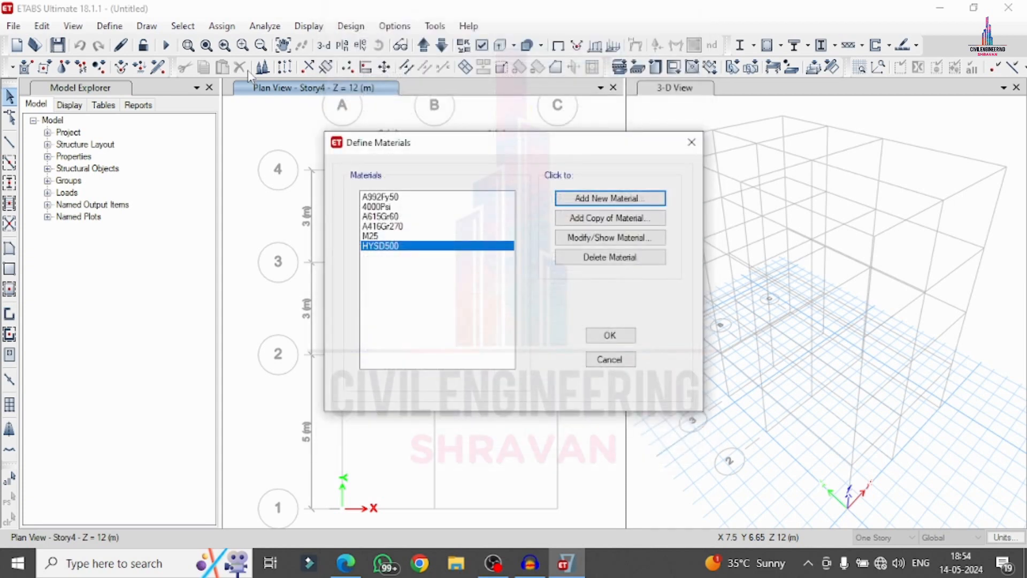
pyautogui.click(602, 339)
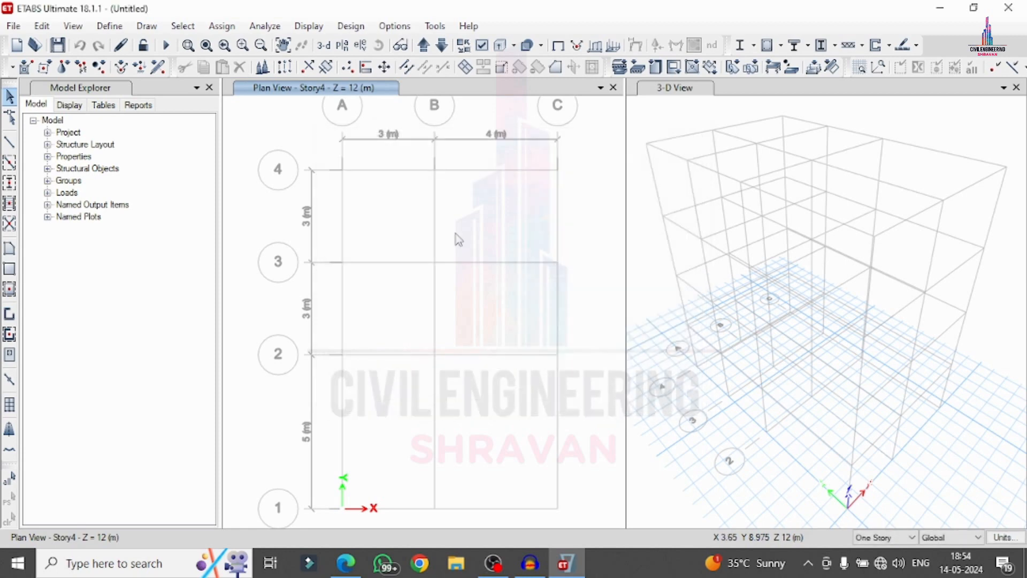
# Delete all the default frame sections except ISLB600 from the frame properties.
pyautogui.click(110, 26)
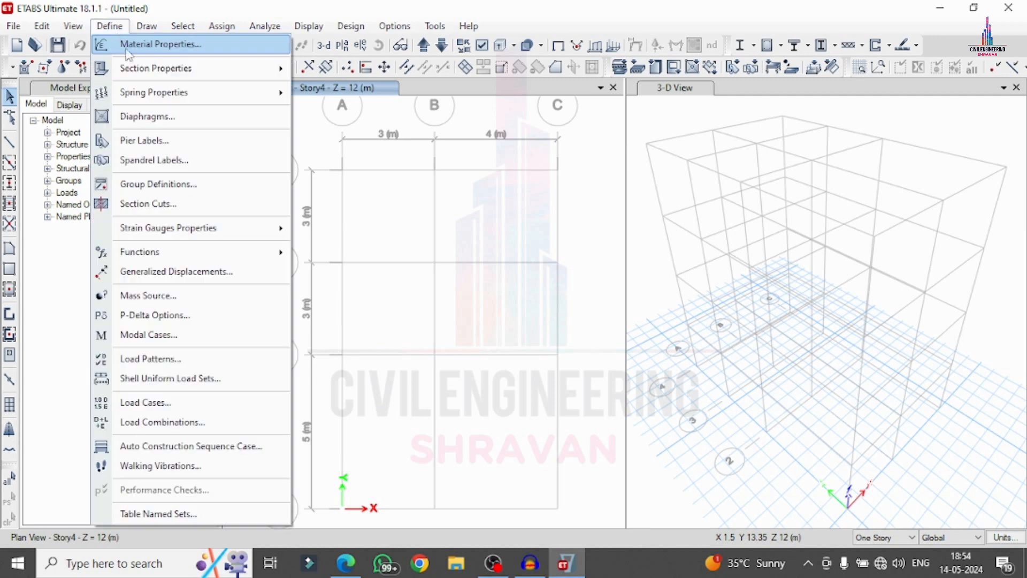
pyautogui.moveTo(138, 71)
pyautogui.click(364, 70)
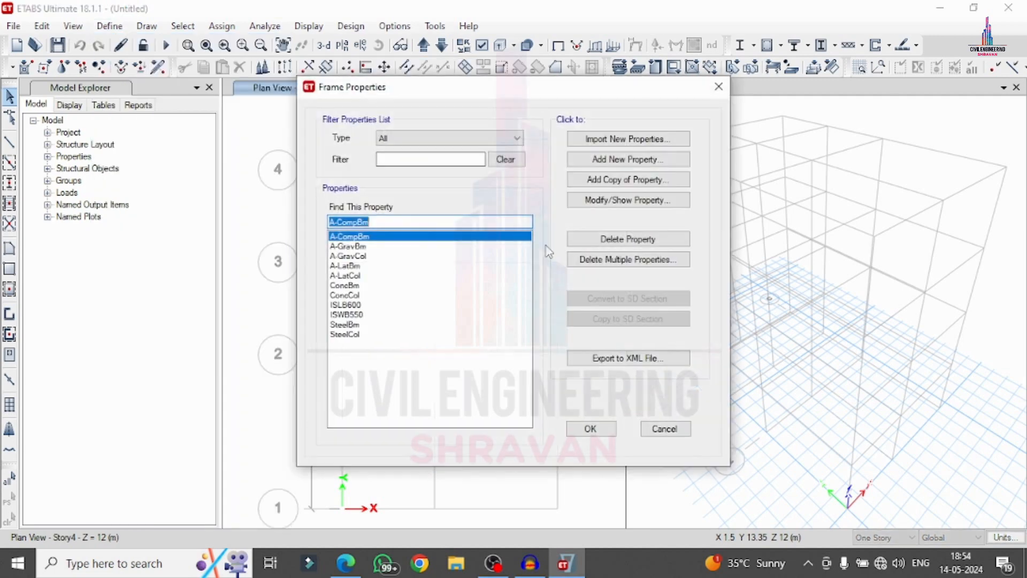
pyautogui.click(609, 258)
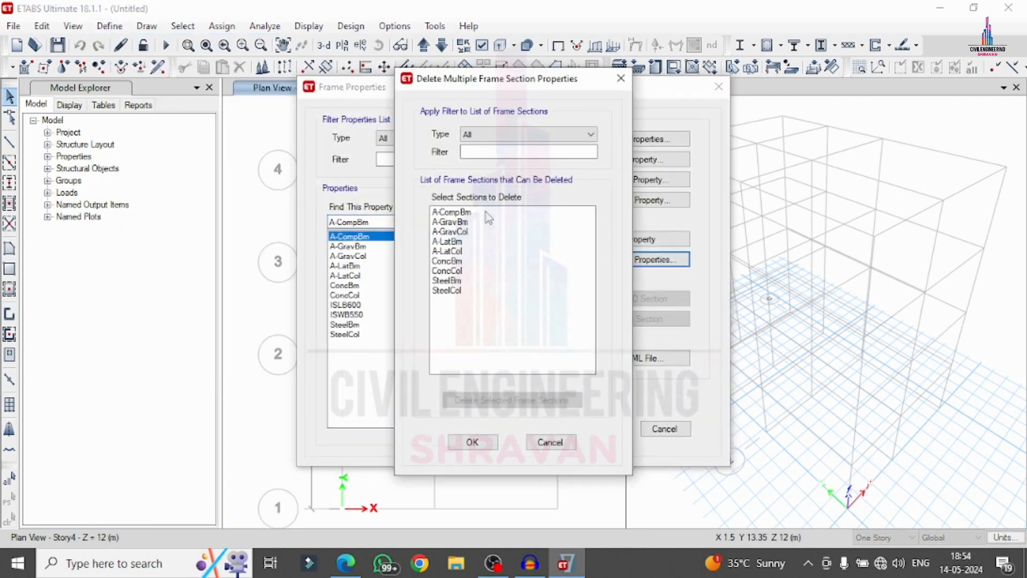
pyautogui.moveTo(488, 217); pyautogui.dragTo(490, 288)
pyautogui.click(500, 402)
pyautogui.moveTo(470, 214); pyautogui.dragTo(472, 222)
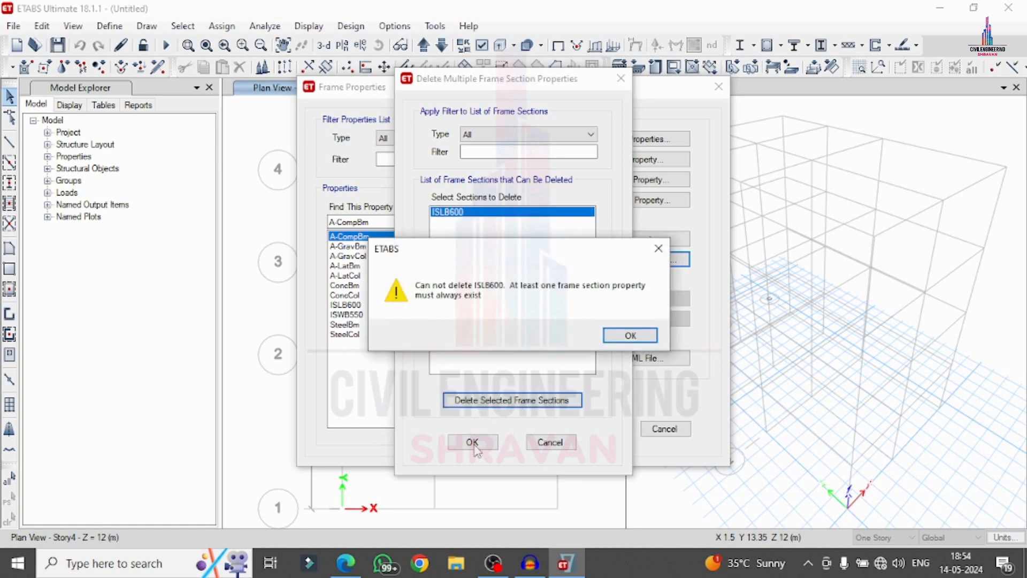
pyautogui.click(621, 336)
pyautogui.click(472, 442)
# Add a new concrete rectangular frame section named C with M25 as its material.
pyautogui.click(614, 162)
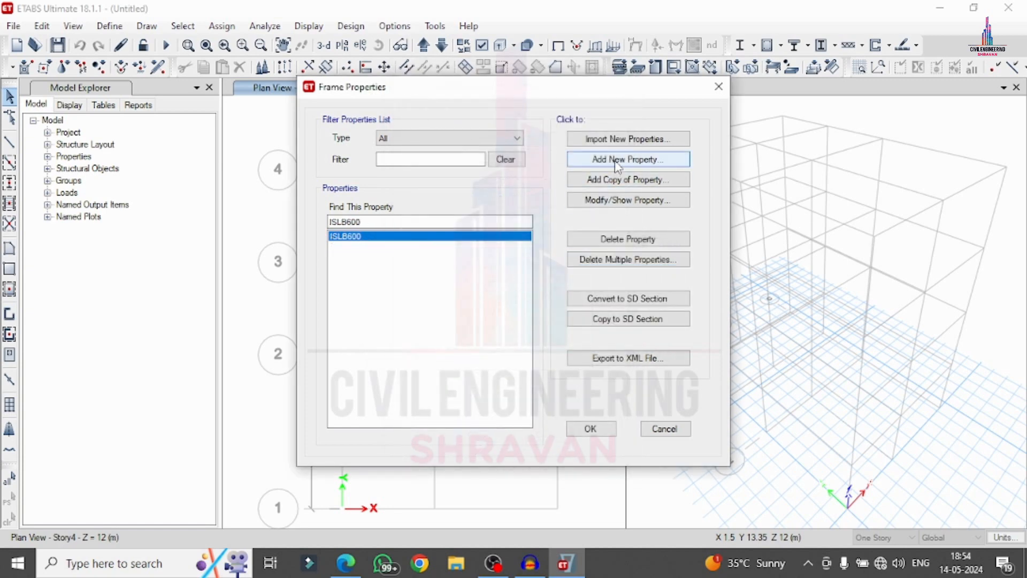
pyautogui.click(268, 241)
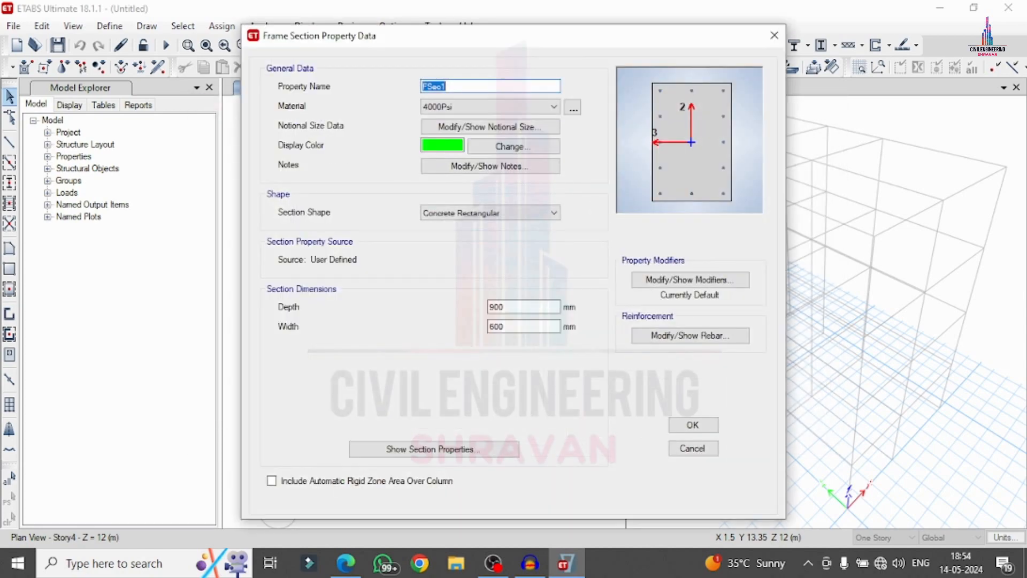
pyautogui.write('C')
pyautogui.click(443, 107)
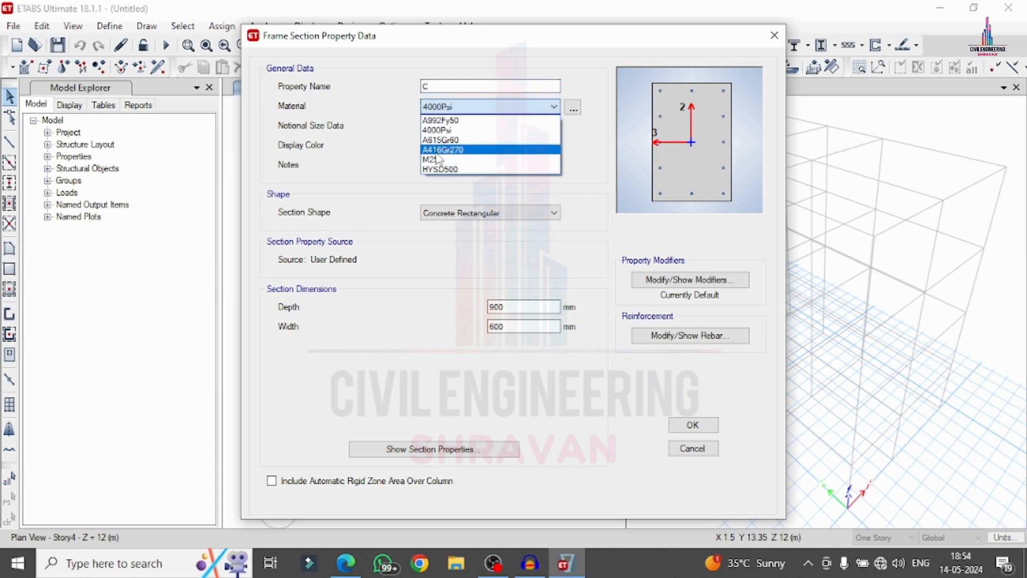
pyautogui.click(438, 159)
# Set section C's depth to 460 mm and its width to 300 mm.
pyautogui.moveTo(511, 307); pyautogui.dragTo(459, 311)
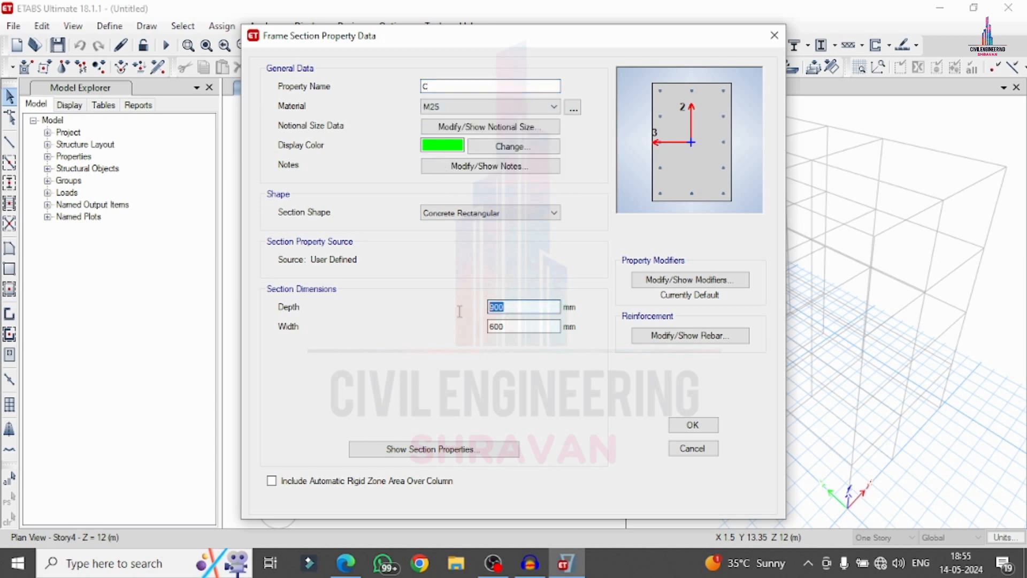
pyautogui.write('460')
pyautogui.press('Tab')
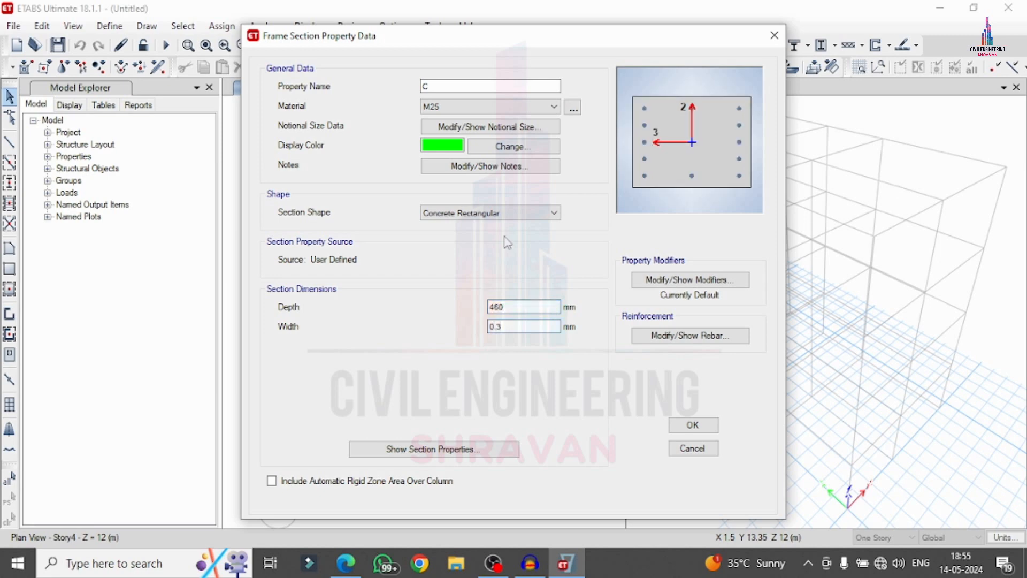
pyautogui.moveTo(510, 324); pyautogui.dragTo(417, 323)
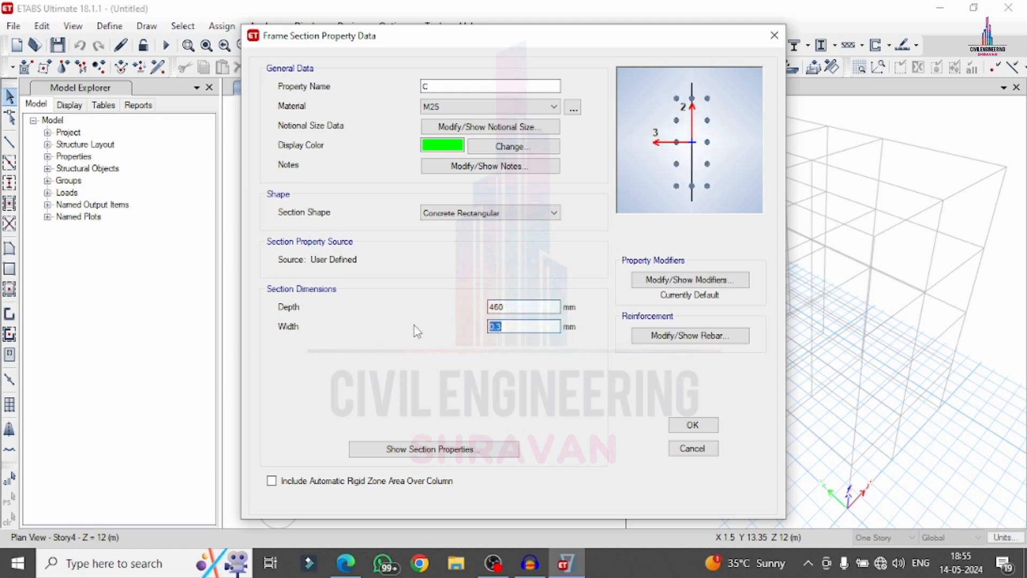
pyautogui.write('300')
pyautogui.click(517, 307)
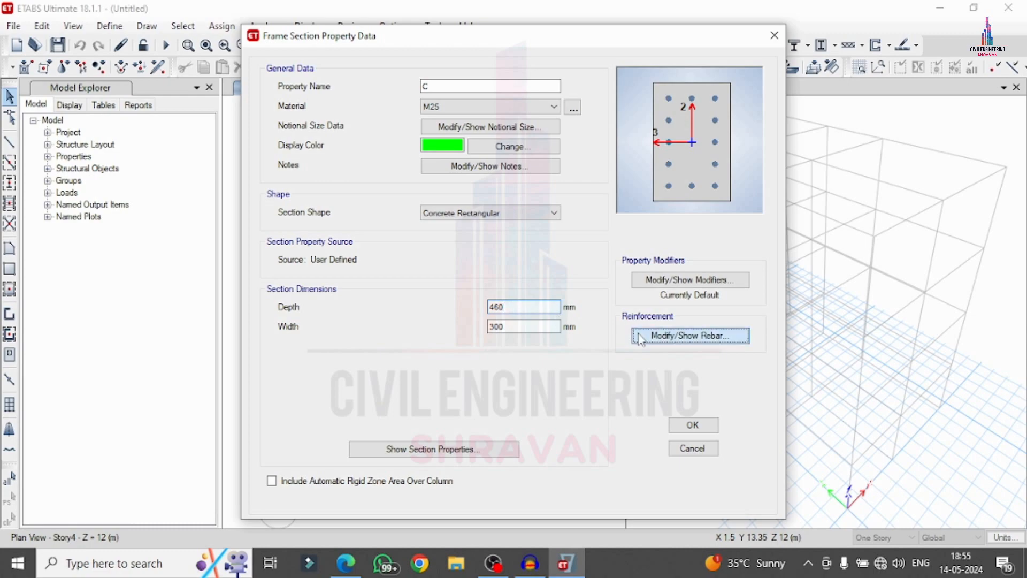
# Set section C's reinforcement to P-M2-M3 Design (Column), with HYSD500 for both the longitudinal bars and the confinement ties.
pyautogui.click(663, 335)
pyautogui.click(353, 122)
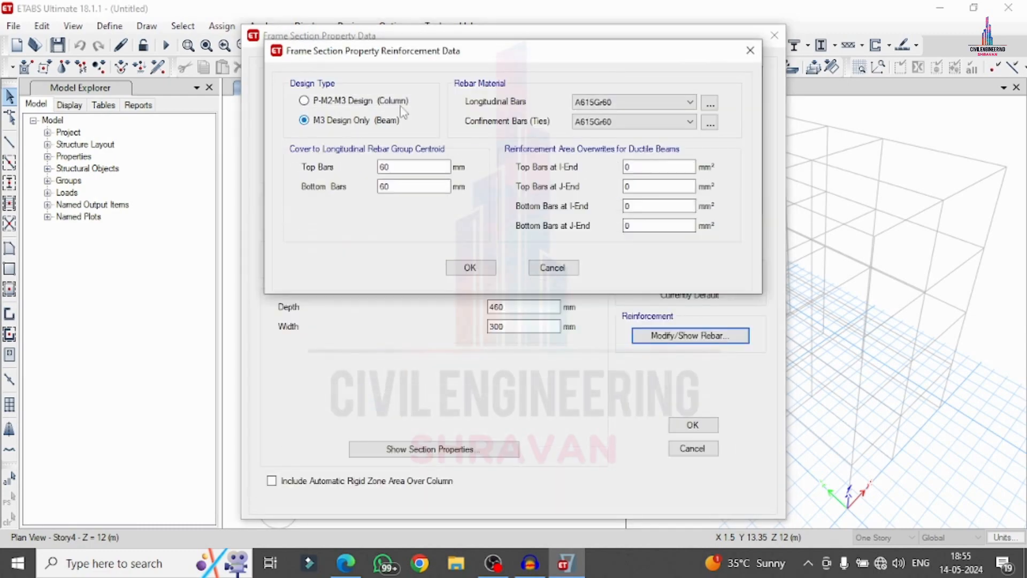
pyautogui.click(615, 105)
pyautogui.click(599, 121)
pyautogui.moveTo(513, 51); pyautogui.dragTo(590, 107)
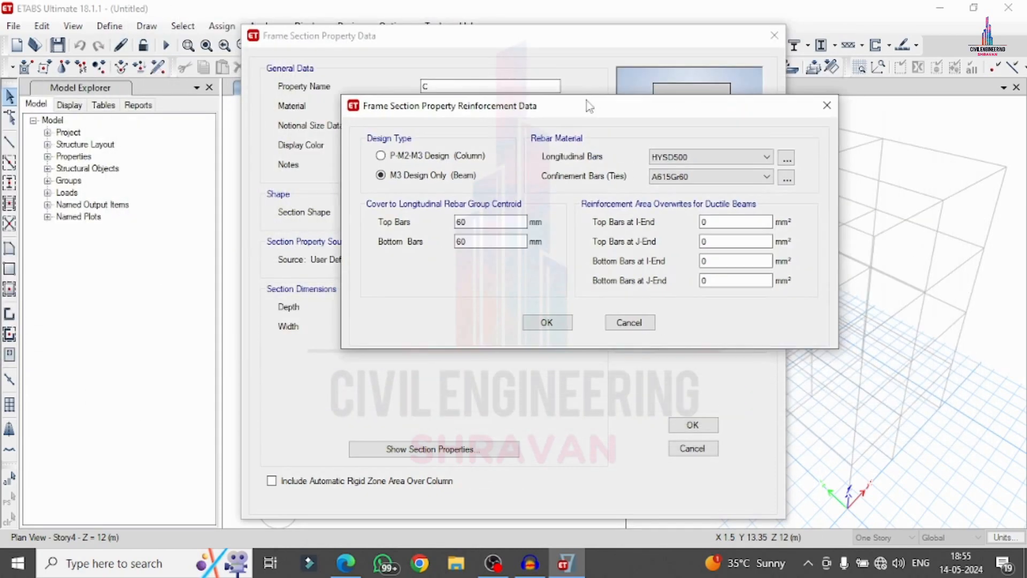
pyautogui.click(422, 158)
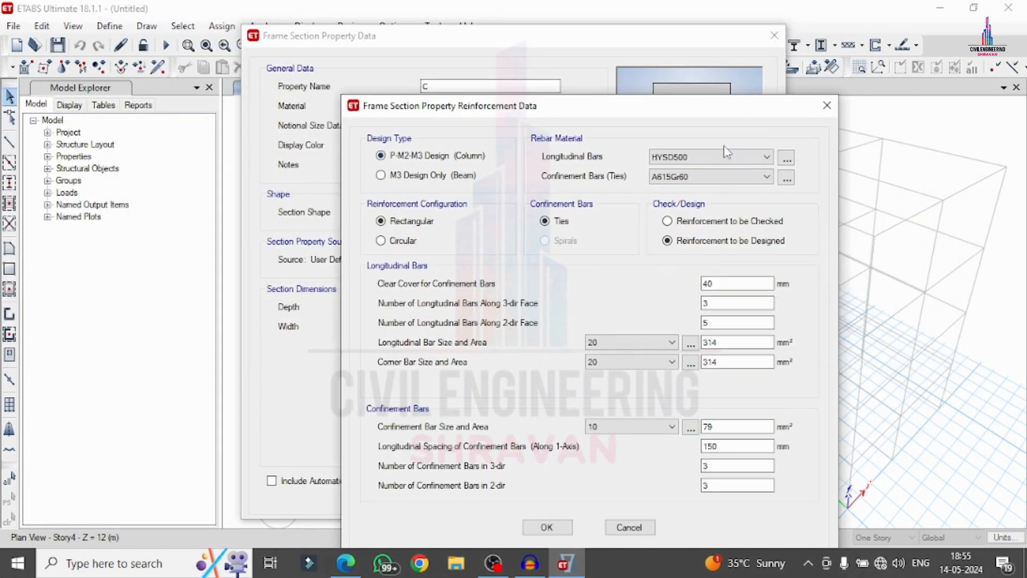
pyautogui.click(675, 177)
pyautogui.click(656, 213)
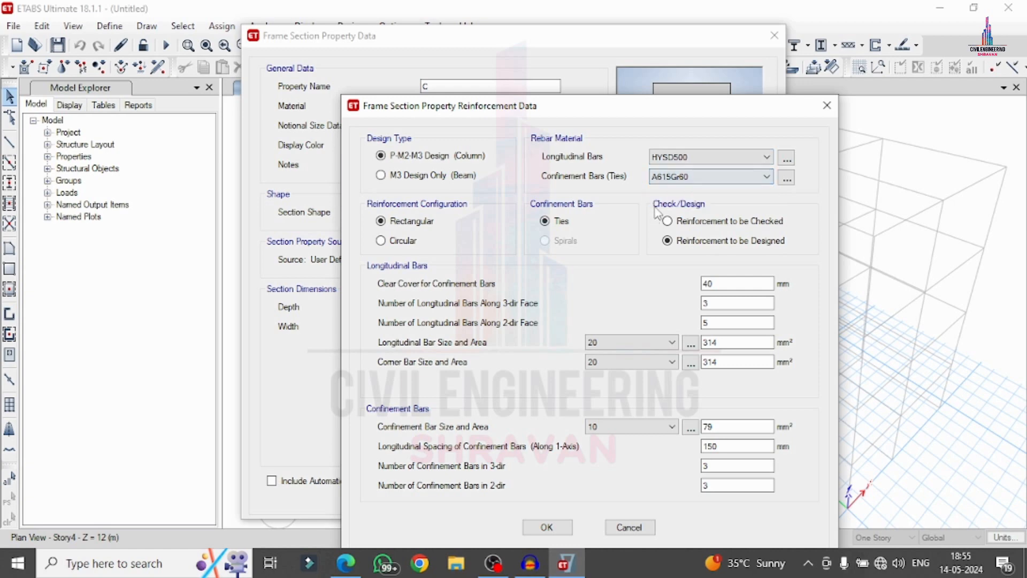
pyautogui.click(673, 178)
pyautogui.click(672, 200)
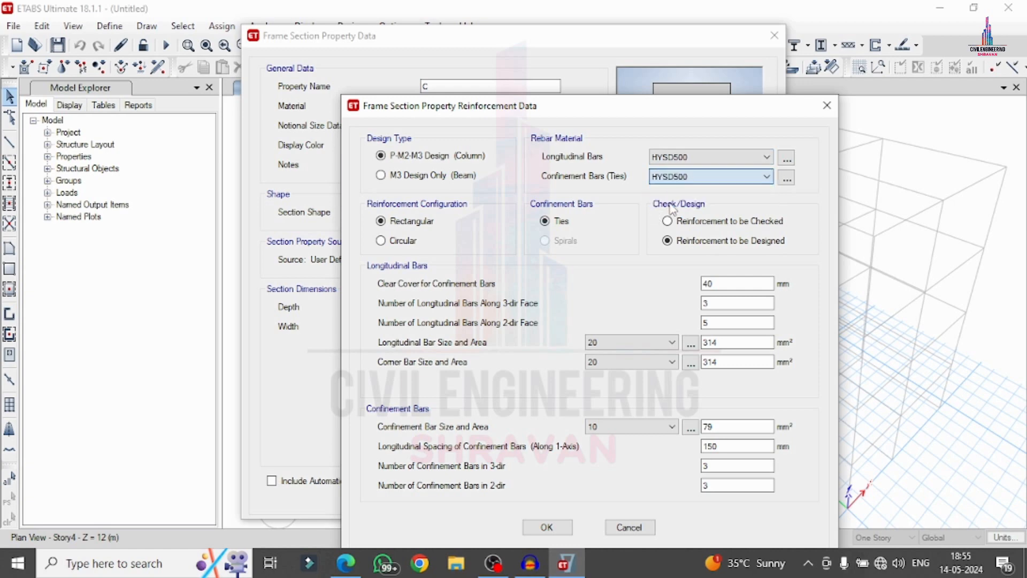
# Set the clear cover to 30 mm and the longitudinal bars along the 2-dir face to 4, and accept the reinforcement data.
pyautogui.press('Tab')
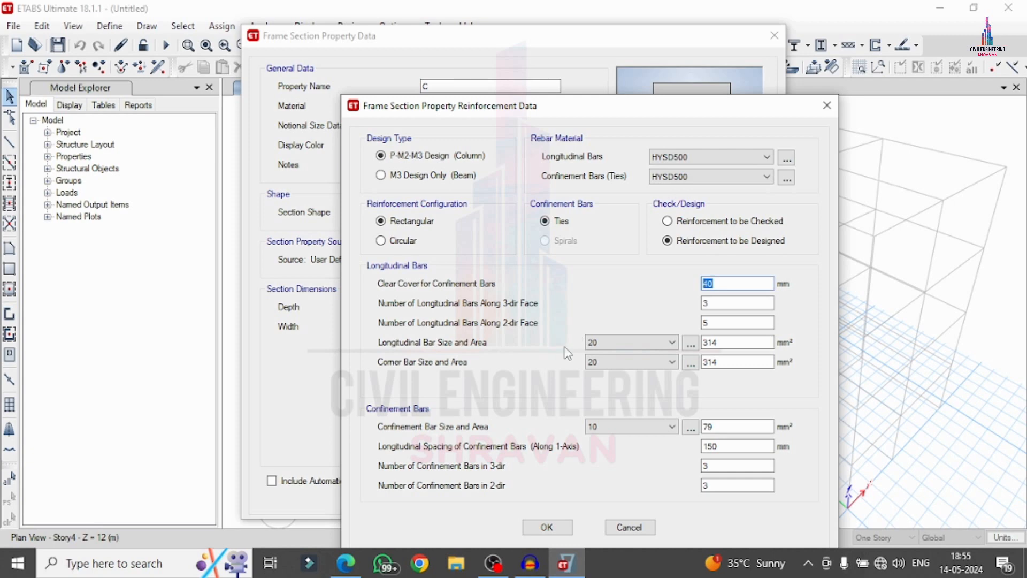
pyautogui.write('30')
pyautogui.moveTo(626, 111); pyautogui.dragTo(346, 104)
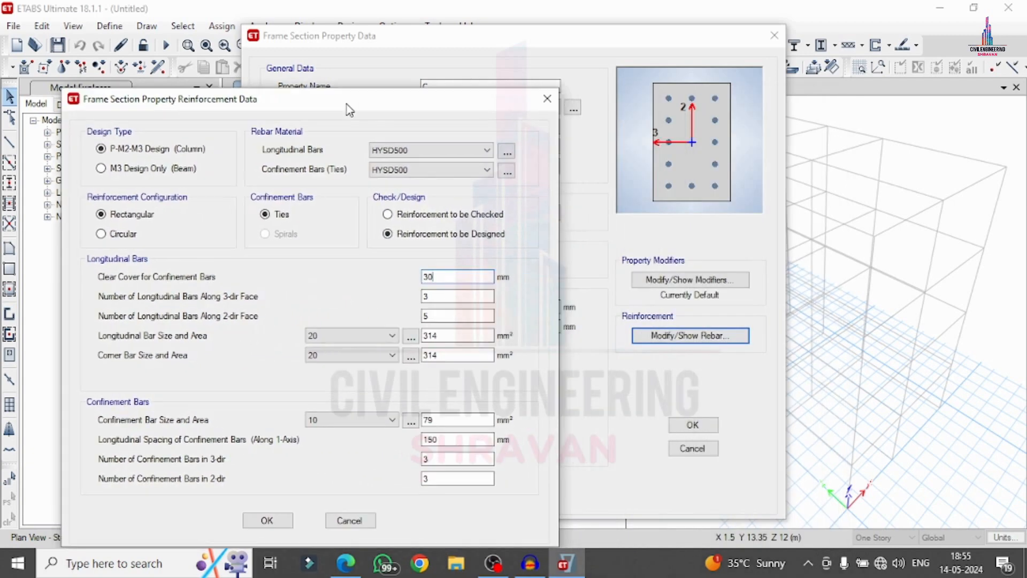
pyautogui.doubleClick(453, 315)
pyautogui.write('4')
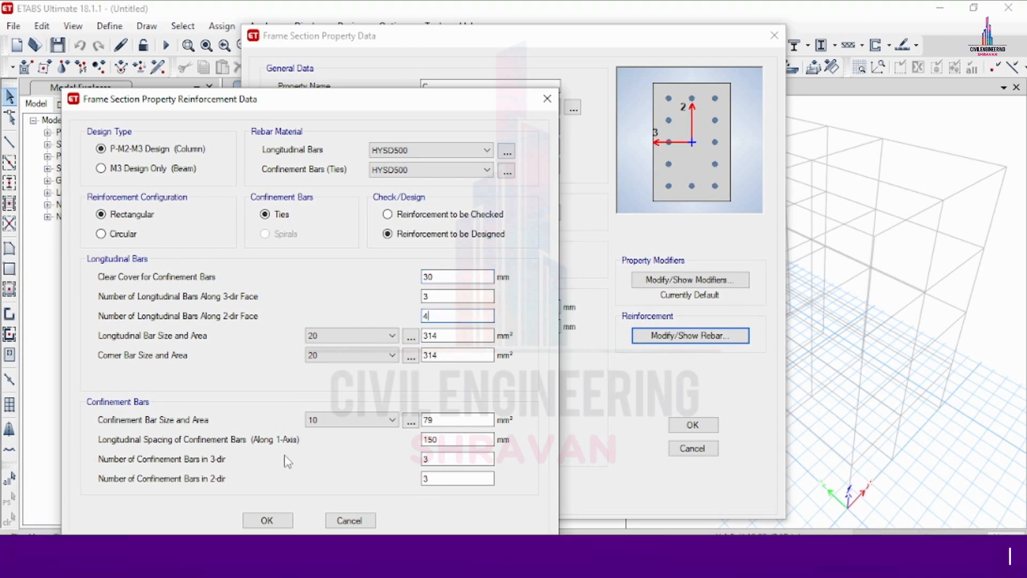
pyautogui.click(267, 520)
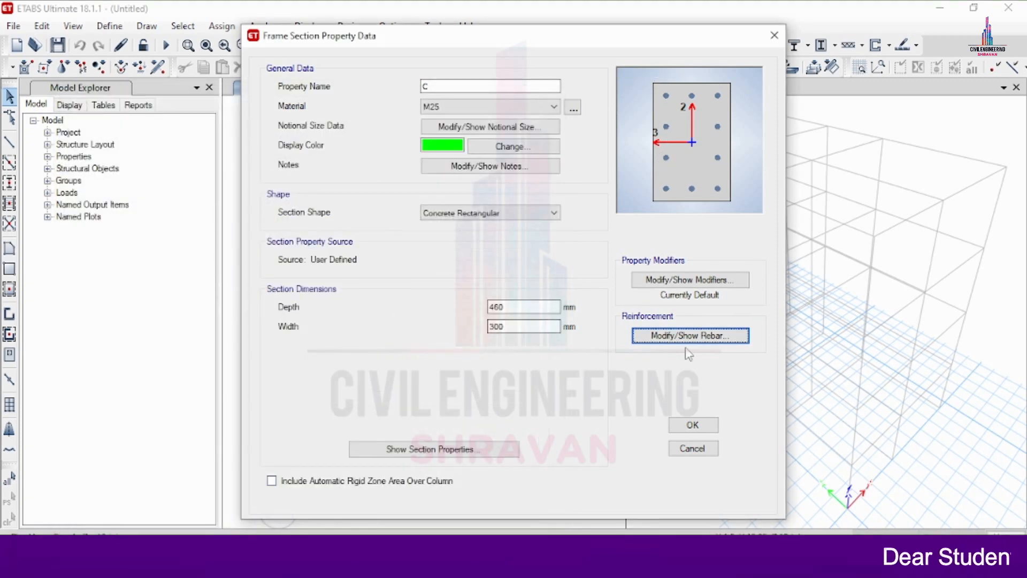
# Accept column section C and delete the ISLB600 section from the frame properties.
pyautogui.click(687, 426)
pyautogui.click(369, 246)
pyautogui.click(571, 240)
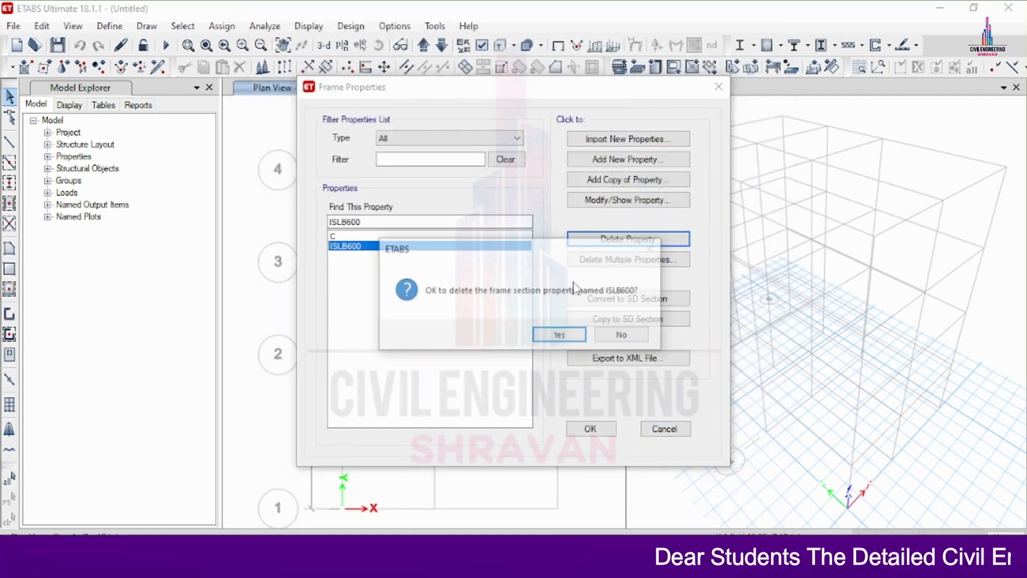
pyautogui.click(555, 335)
# Add a concrete rectangular frame section named B with M25 as its material.
pyautogui.click(618, 164)
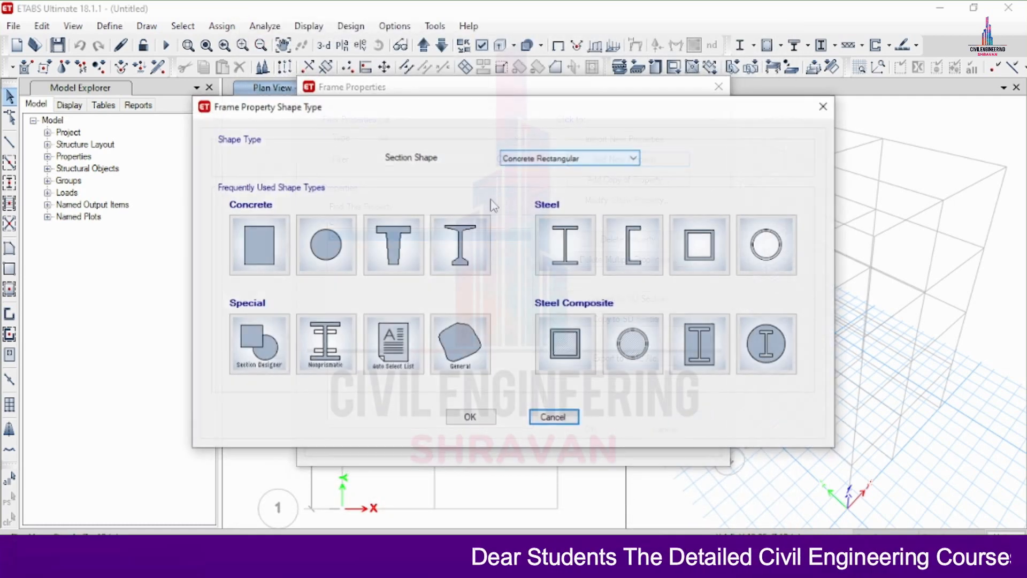
pyautogui.click(234, 263)
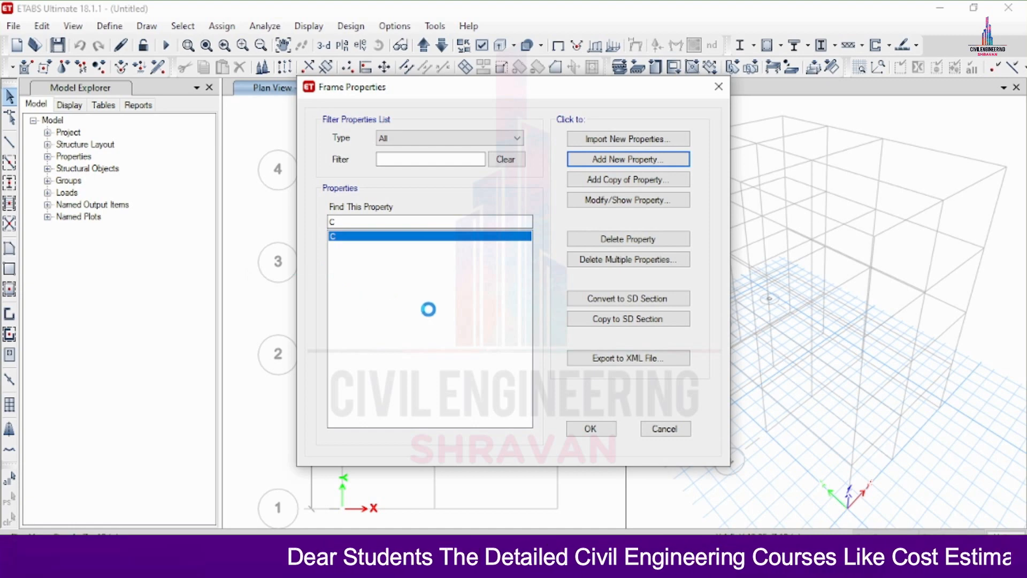
pyautogui.write('B')
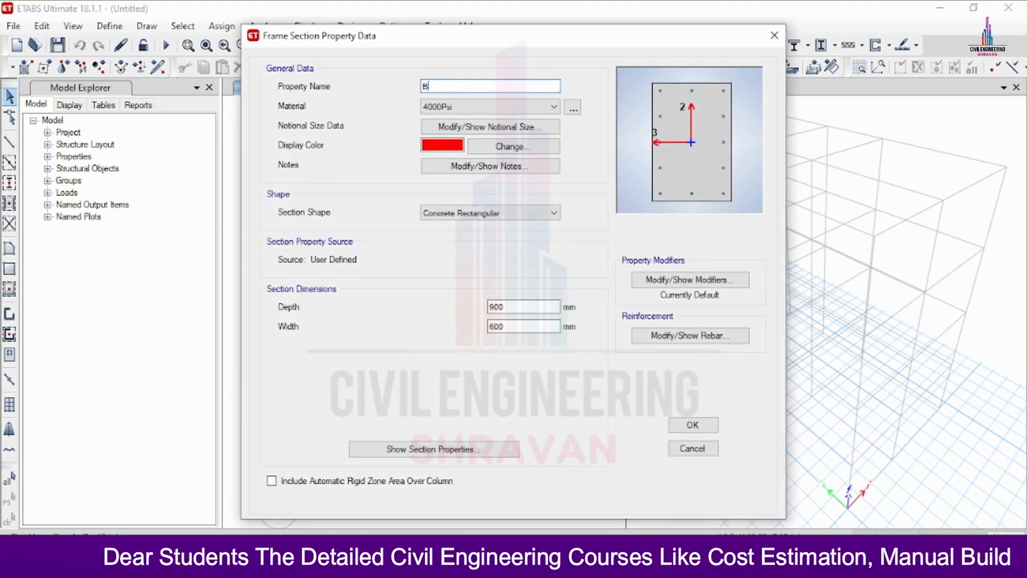
pyautogui.click(454, 107)
pyautogui.click(447, 160)
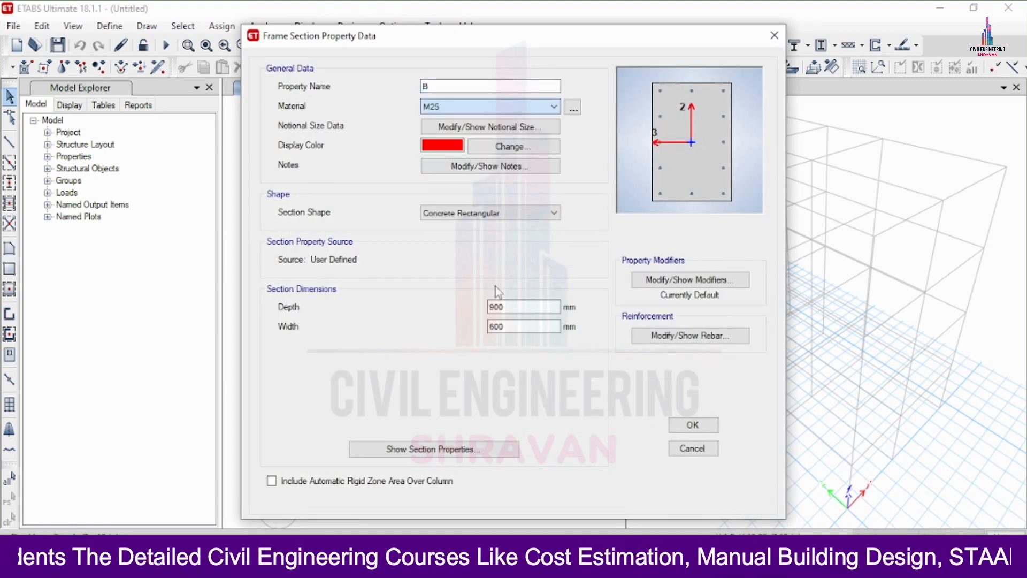
# Set section B's depth and width to 300 mm each.
pyautogui.doubleClick(493, 306)
pyautogui.write('3')
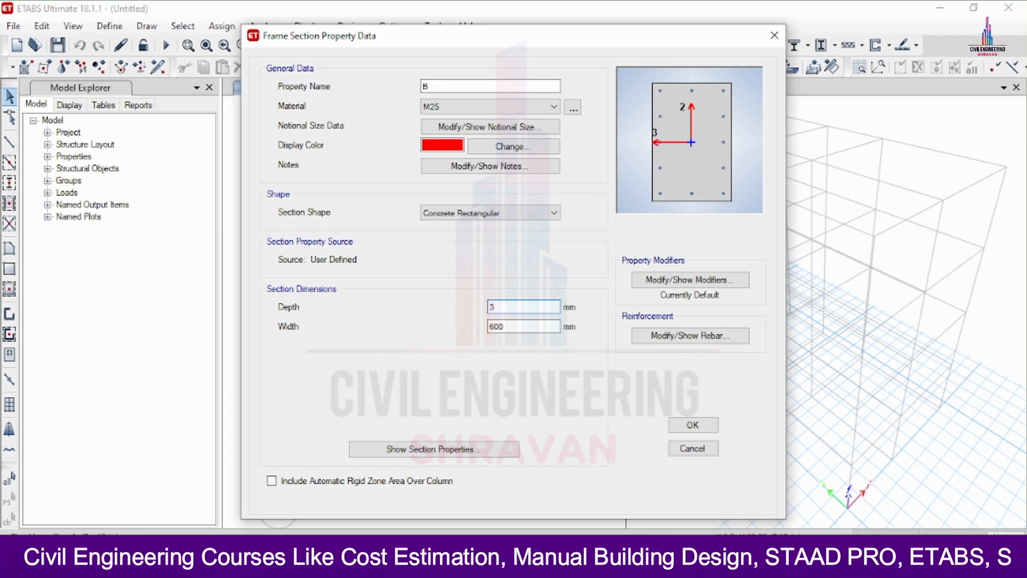
pyautogui.press('Tab')
pyautogui.write('3')
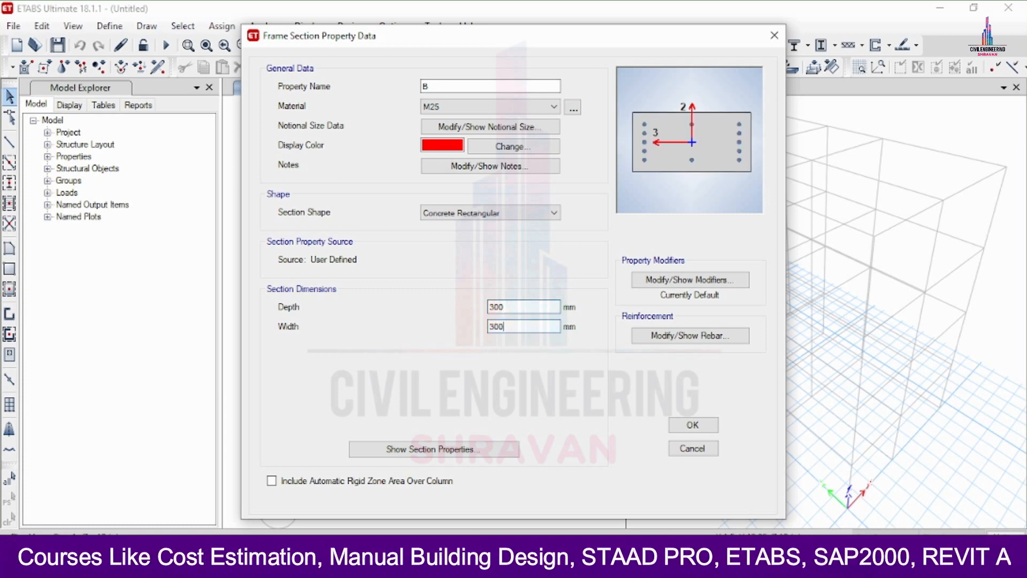
# Set section B's reinforcement to M3 Design Only (Beam), with HYSD500 for both the longitudinal bars and the confinement ties.
pyautogui.click(690, 335)
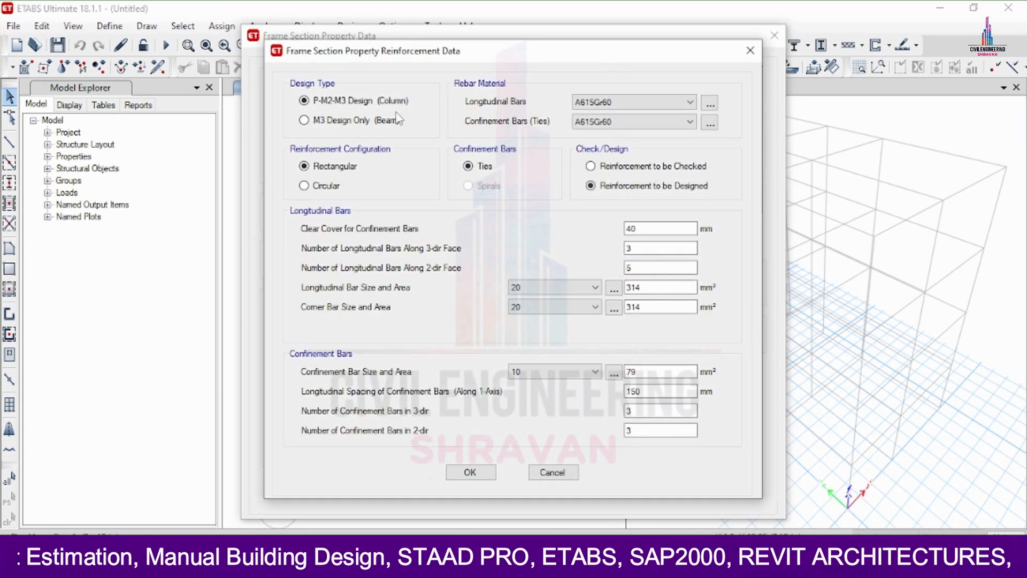
pyautogui.click(381, 120)
pyautogui.click(596, 101)
pyautogui.click(598, 124)
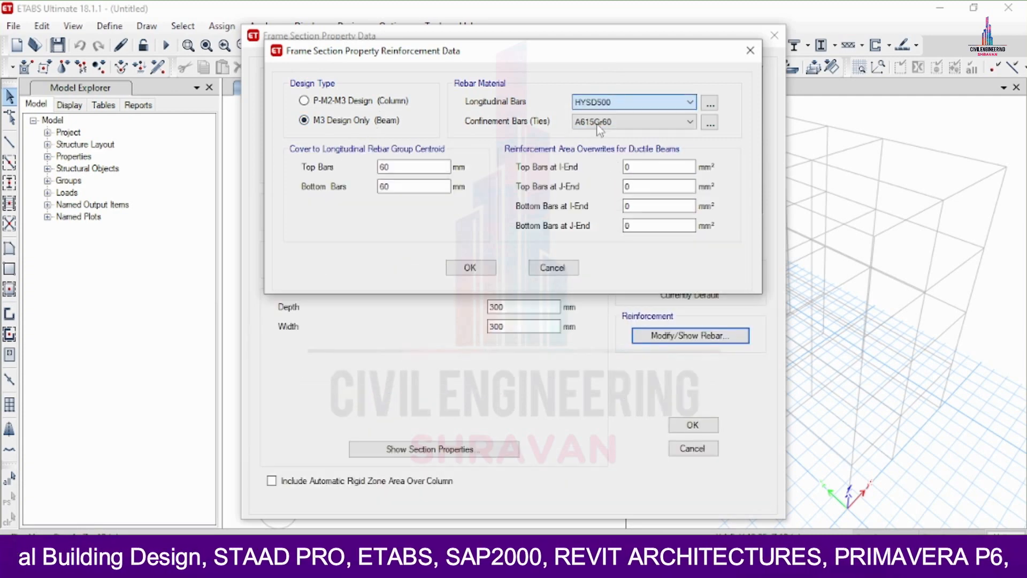
pyautogui.click(599, 121)
pyautogui.click(595, 146)
# Set the cover for section B's top and bottom bars to 30 mm, and accept the beam section and frame properties.
pyautogui.moveTo(415, 167); pyautogui.dragTo(176, 167)
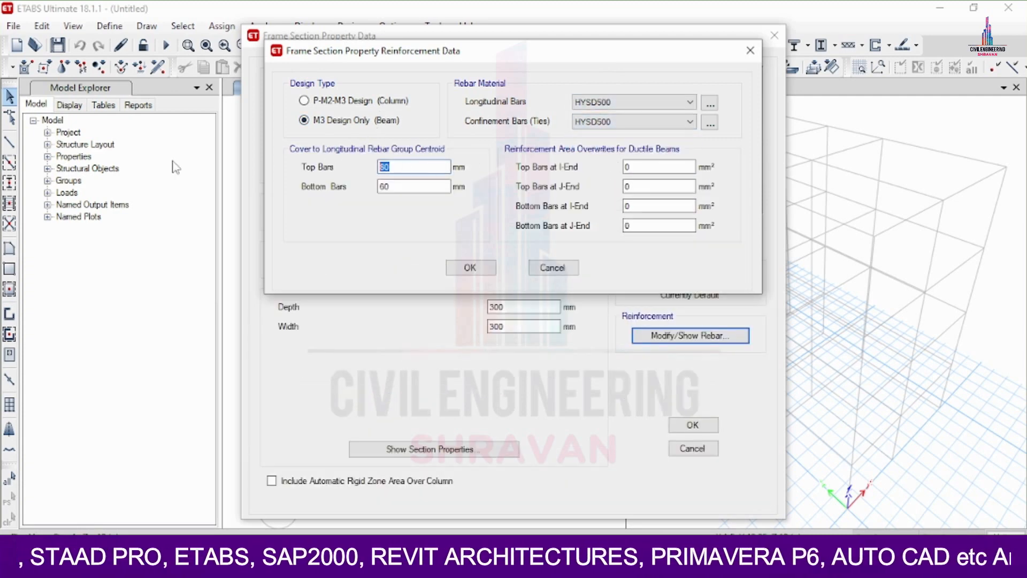
pyautogui.write('3')
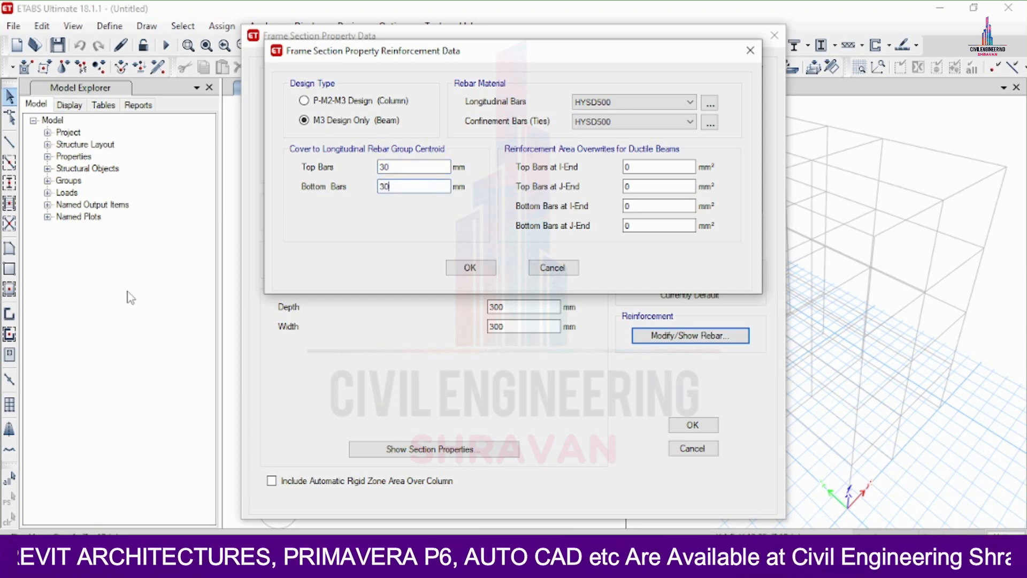
pyautogui.click(450, 265)
pyautogui.click(690, 425)
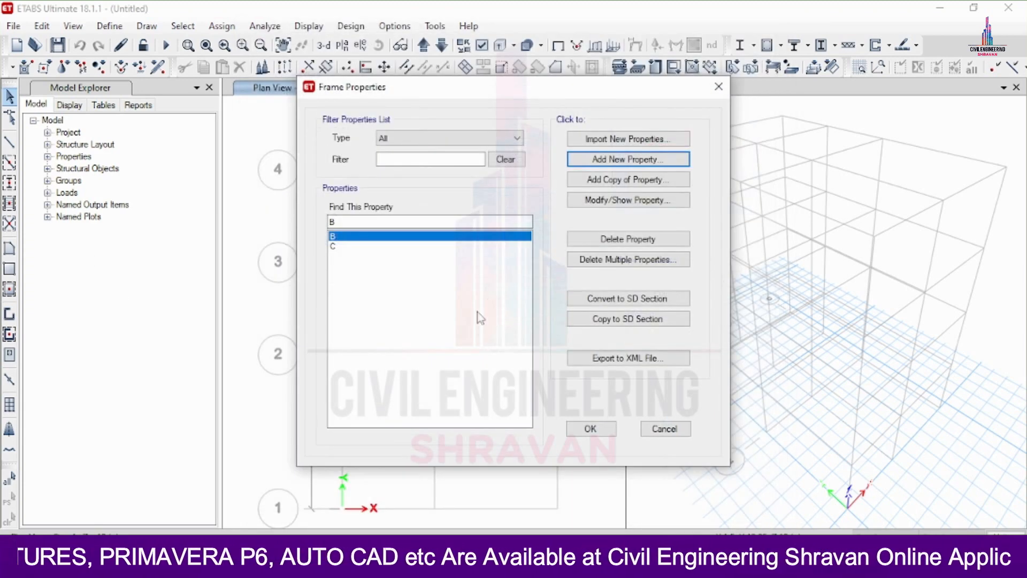
pyautogui.click(589, 430)
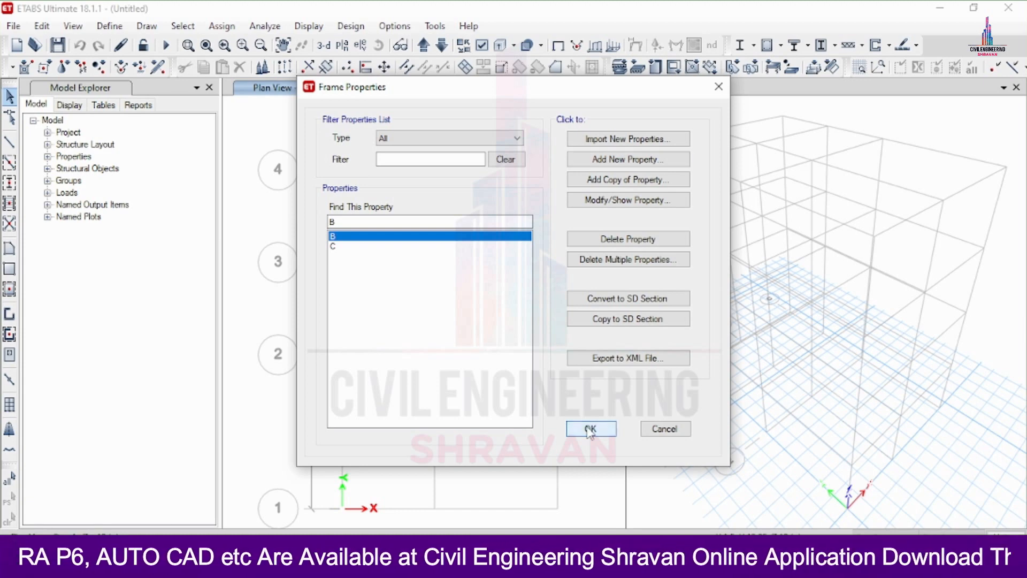
# Delete the Plank1 property from the slab section properties.
pyautogui.click(182, 25)
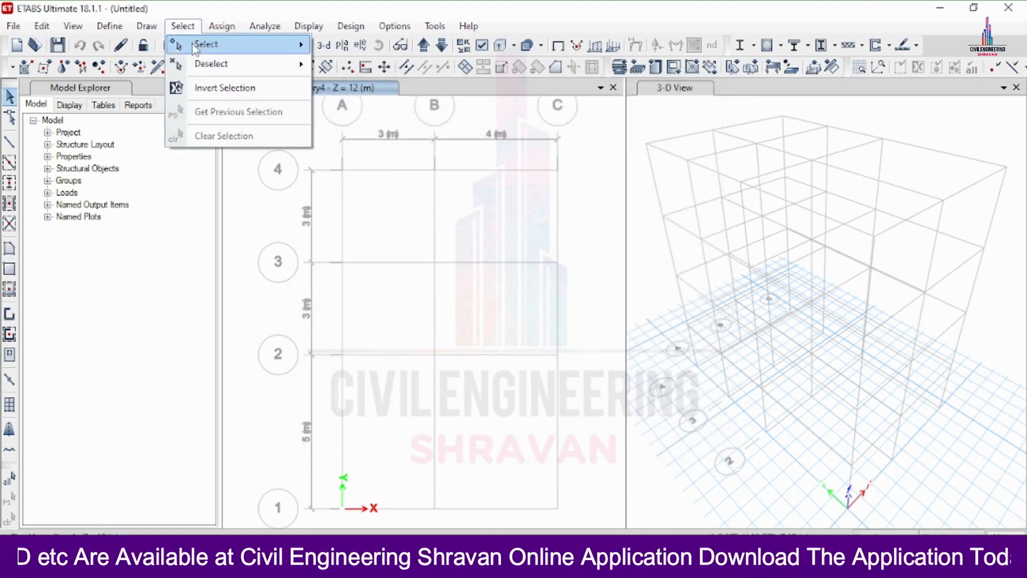
pyautogui.click(110, 29)
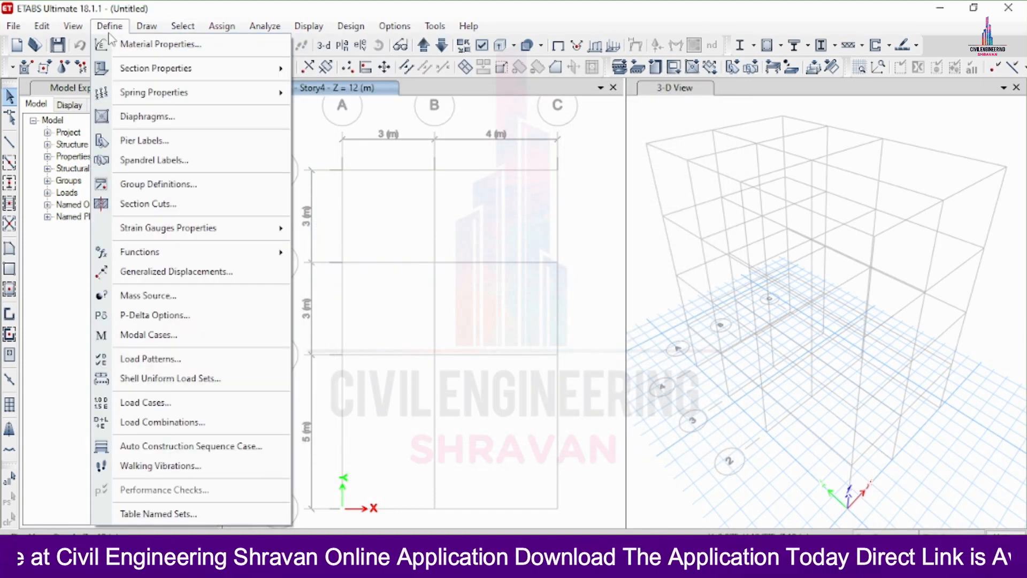
pyautogui.moveTo(160, 68)
pyautogui.click(412, 111)
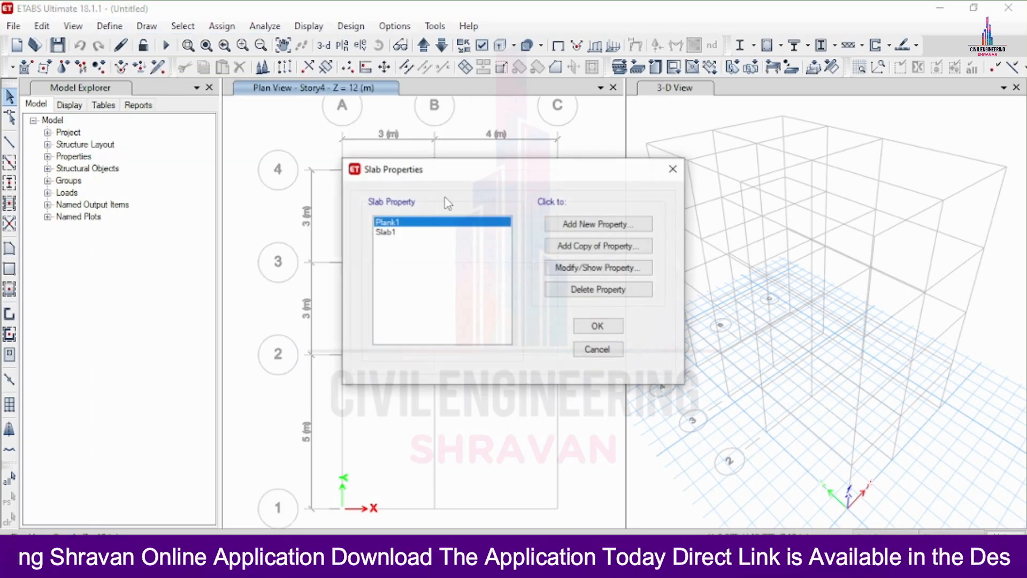
pyautogui.click(588, 289)
pyautogui.click(531, 335)
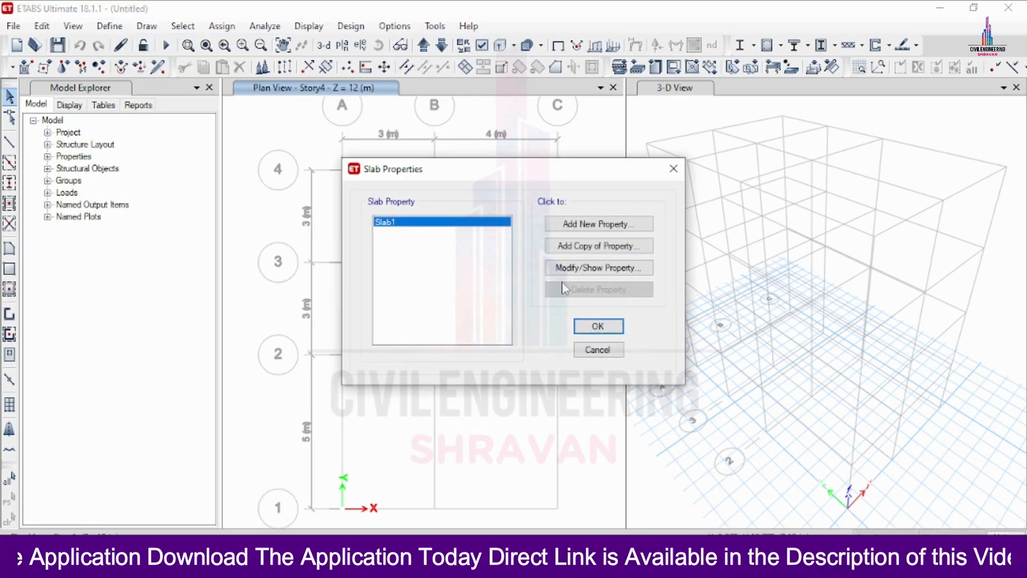
# Rename the Slab1 property as Slab125 and set its material to M25.
pyautogui.click(583, 267)
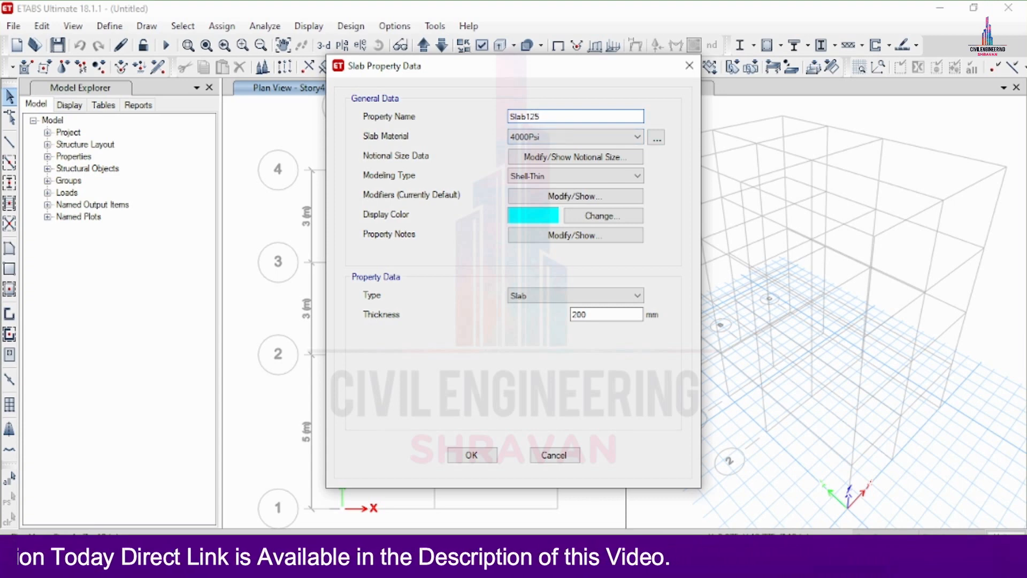
pyautogui.click(559, 138)
pyautogui.click(535, 201)
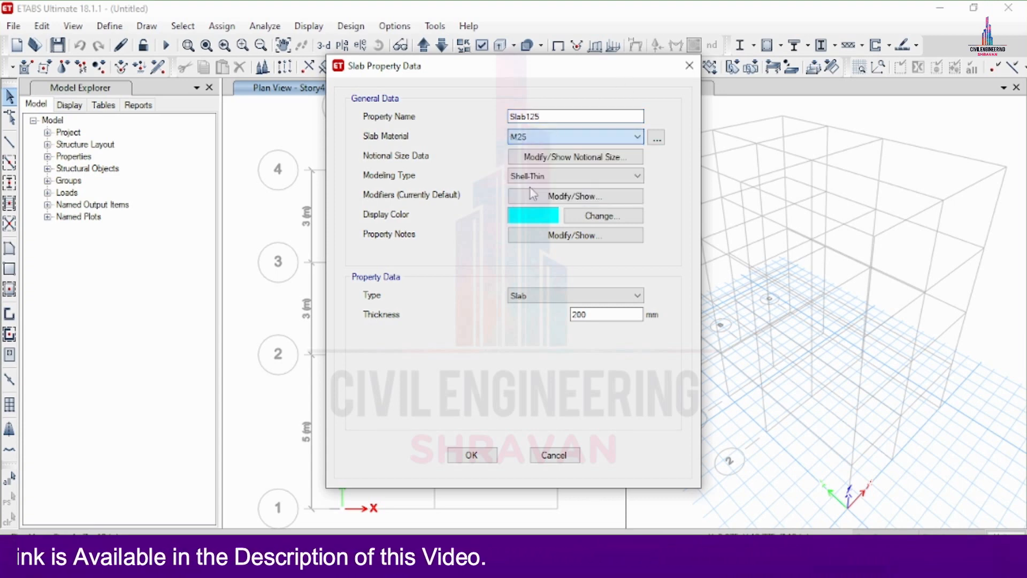
# Set Slab125's thickness to 125 mm and accept the slab properties.
pyautogui.click(603, 316)
pyautogui.doubleClick(604, 316)
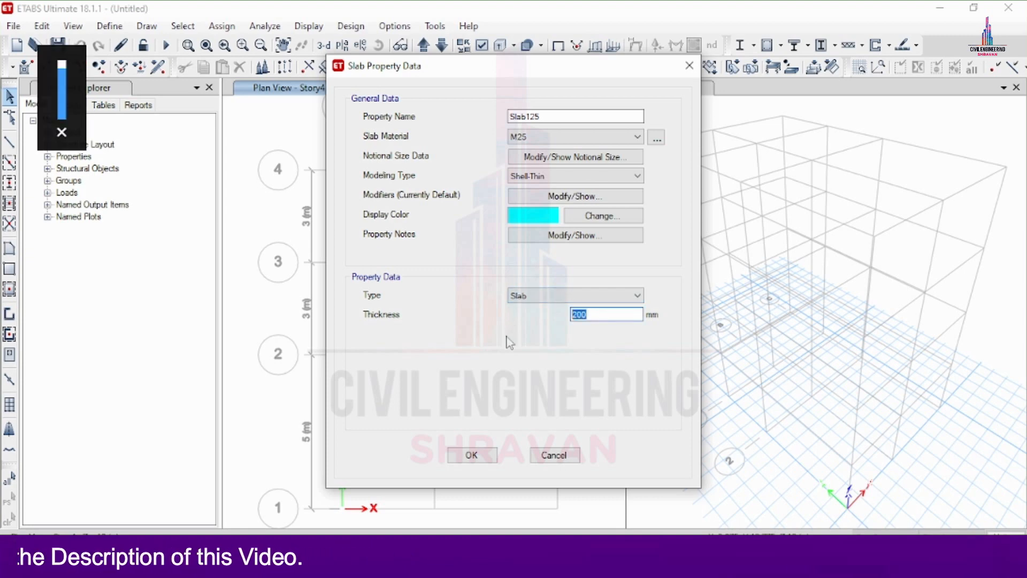
pyautogui.write('1')
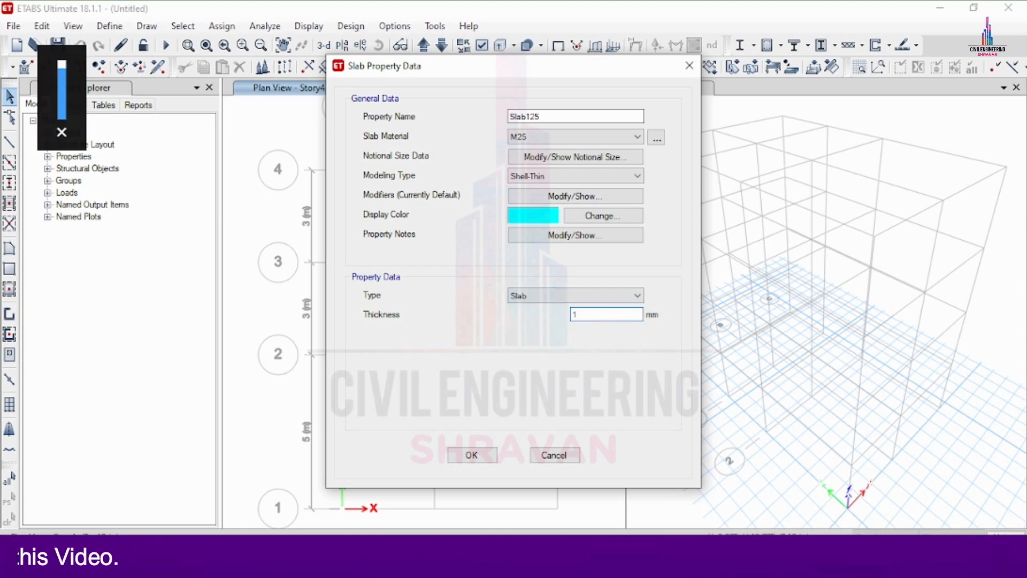
pyautogui.write('25')
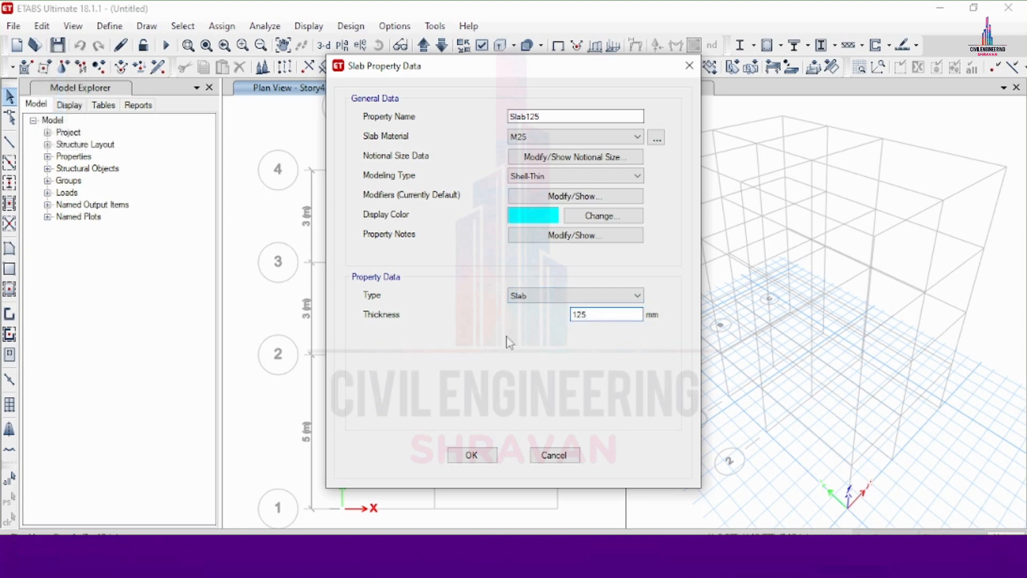
pyautogui.click(471, 454)
pyautogui.press('XF86AudioMute')
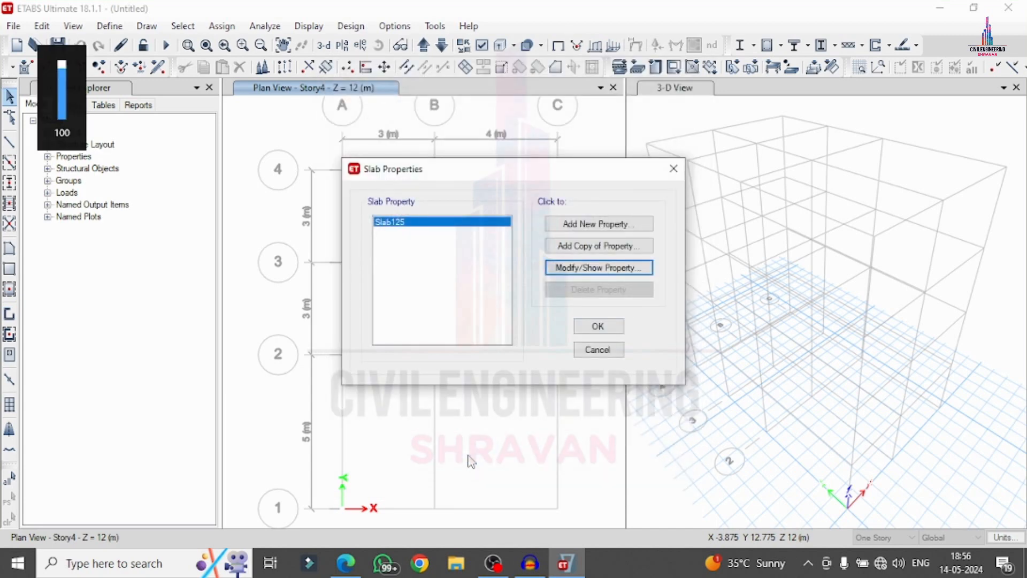
pyautogui.click(613, 329)
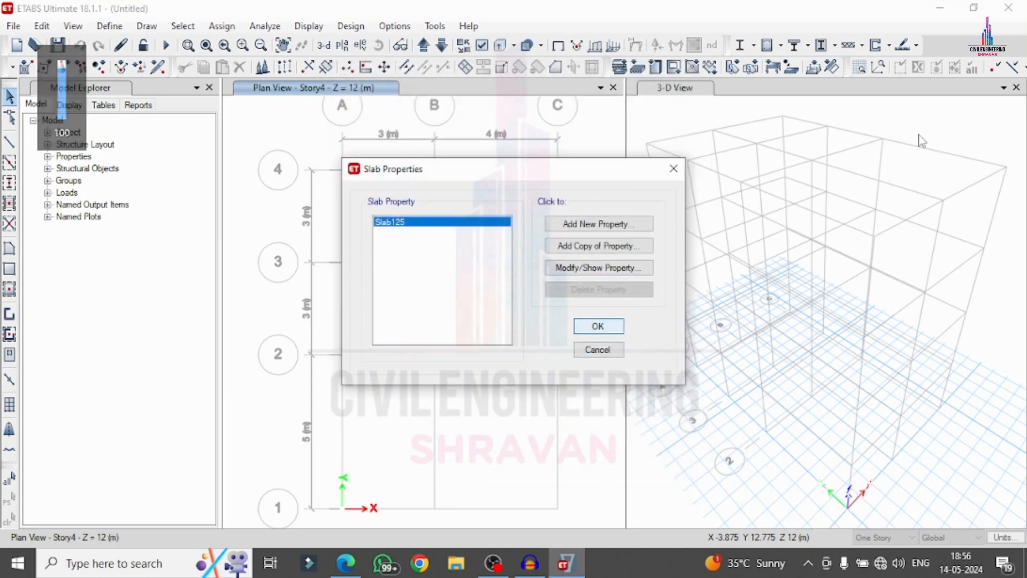
# Apply drawing to All Stories and quick-draw beams with section B along every grid line in plan.
pyautogui.click(883, 537)
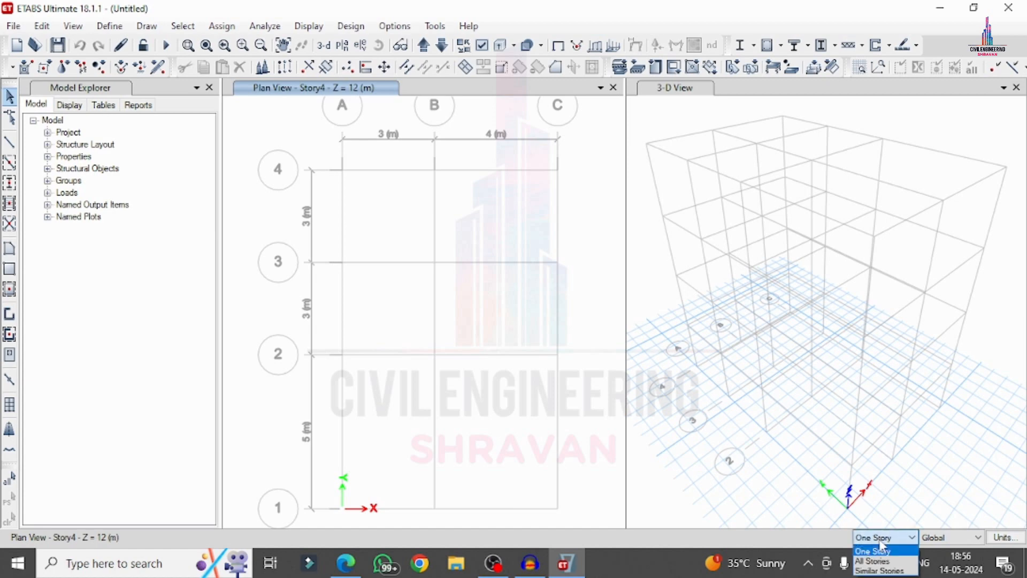
pyautogui.click(878, 556)
pyautogui.click(10, 162)
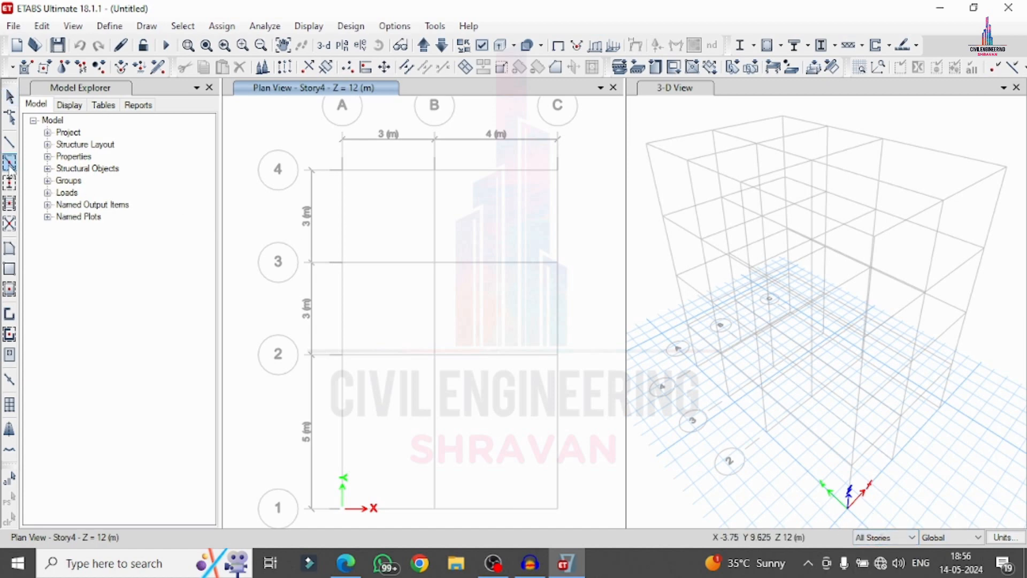
pyautogui.click(196, 456)
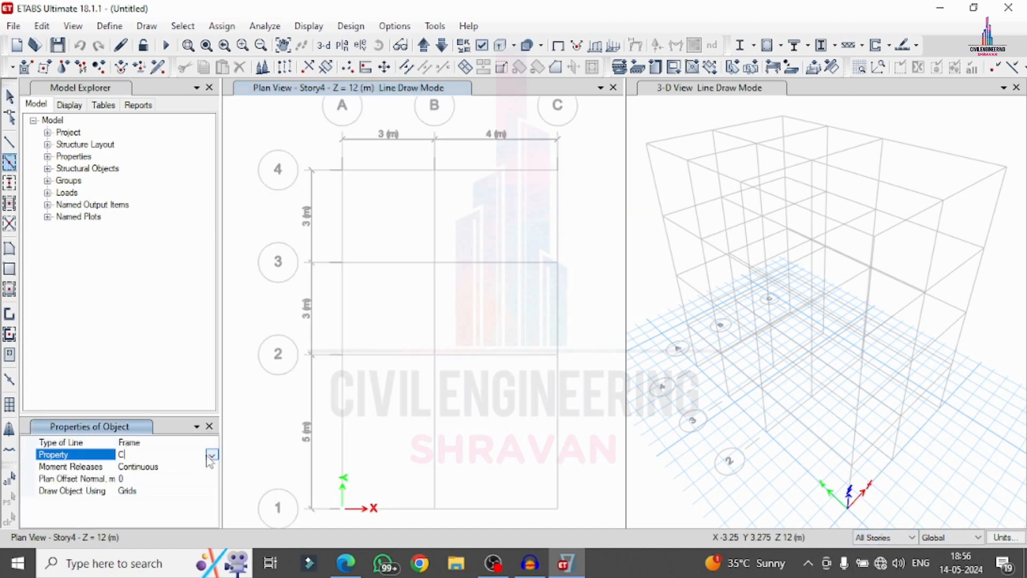
pyautogui.click(133, 466)
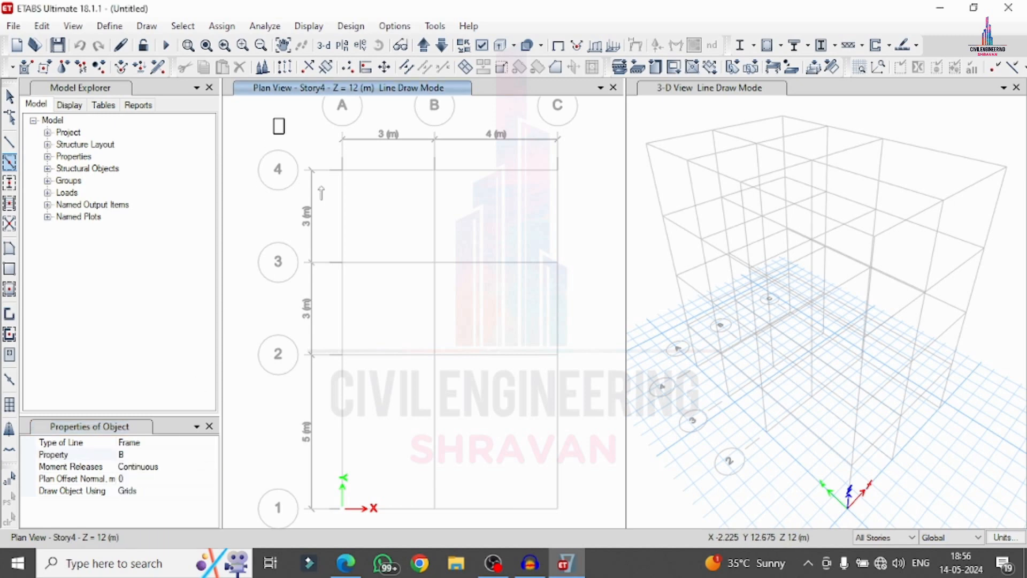
pyautogui.moveTo(274, 119)
pyautogui.mouseDown()
pyautogui.moveTo(562, 534)
pyautogui.moveTo(582, 541)
pyautogui.mouseUp()
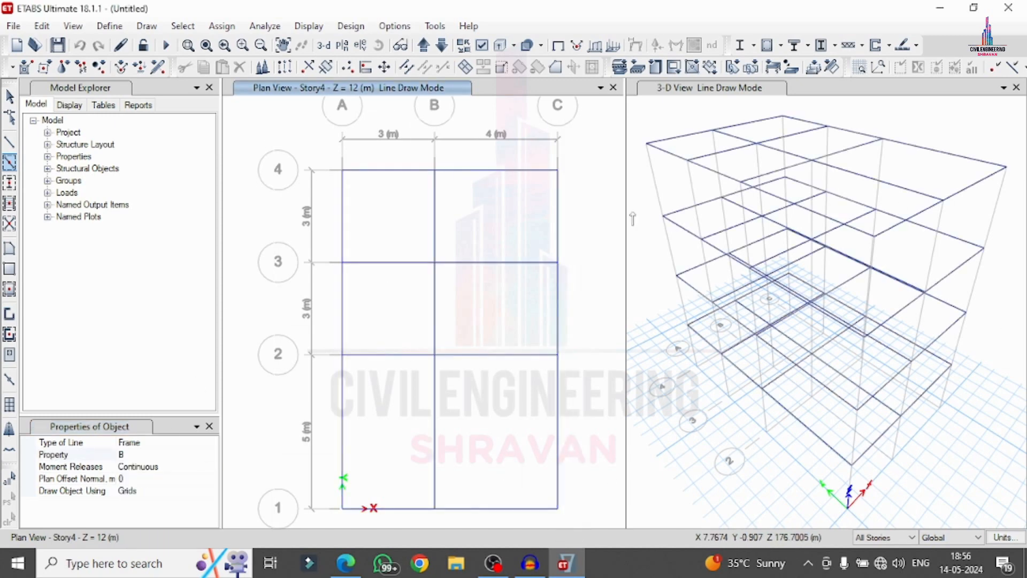
# Place a trial column with section C outside the grid near grid line 4 on all stories, and delete it.
pyautogui.click(9, 183)
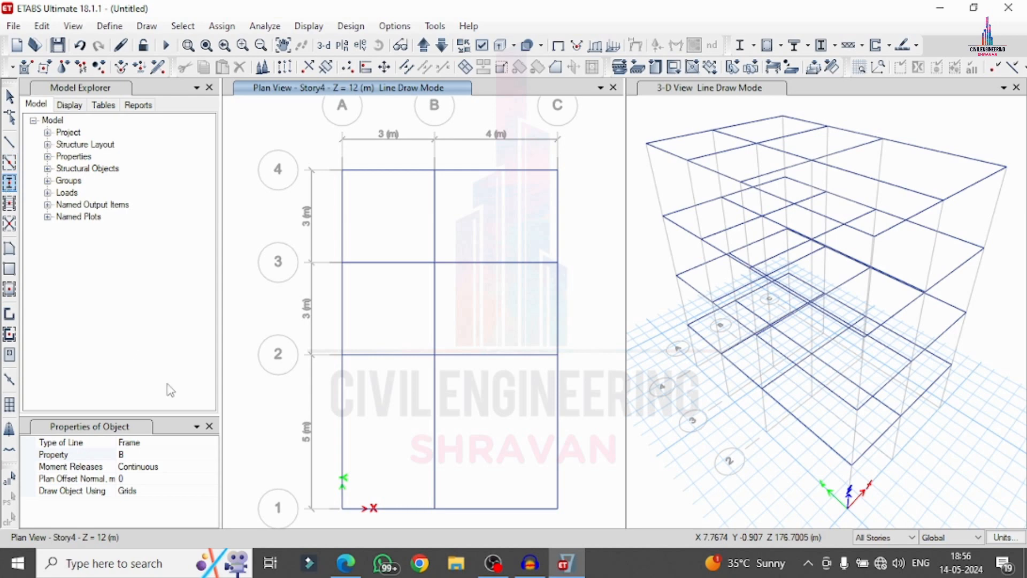
pyautogui.click(297, 151)
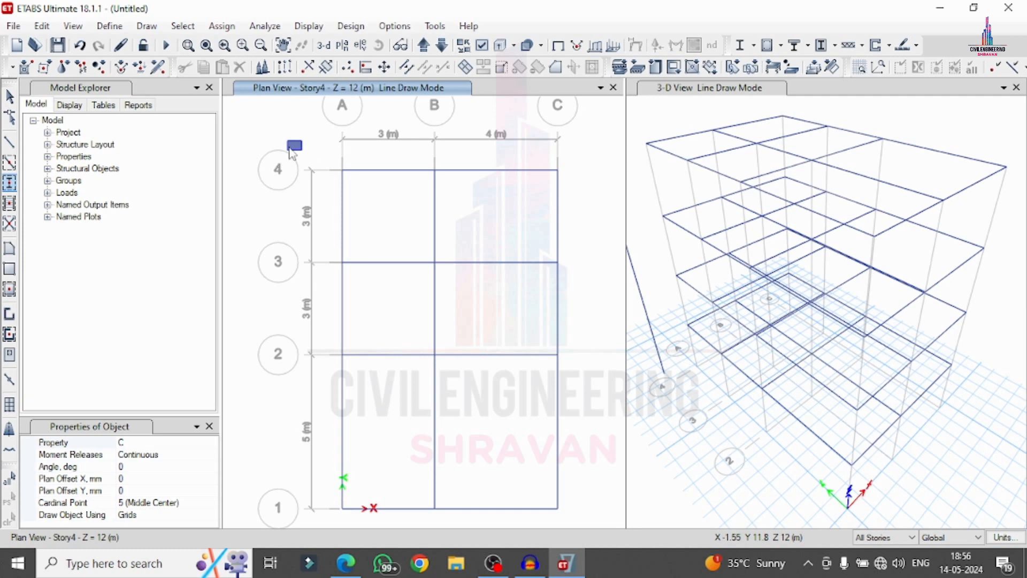
pyautogui.click(10, 96)
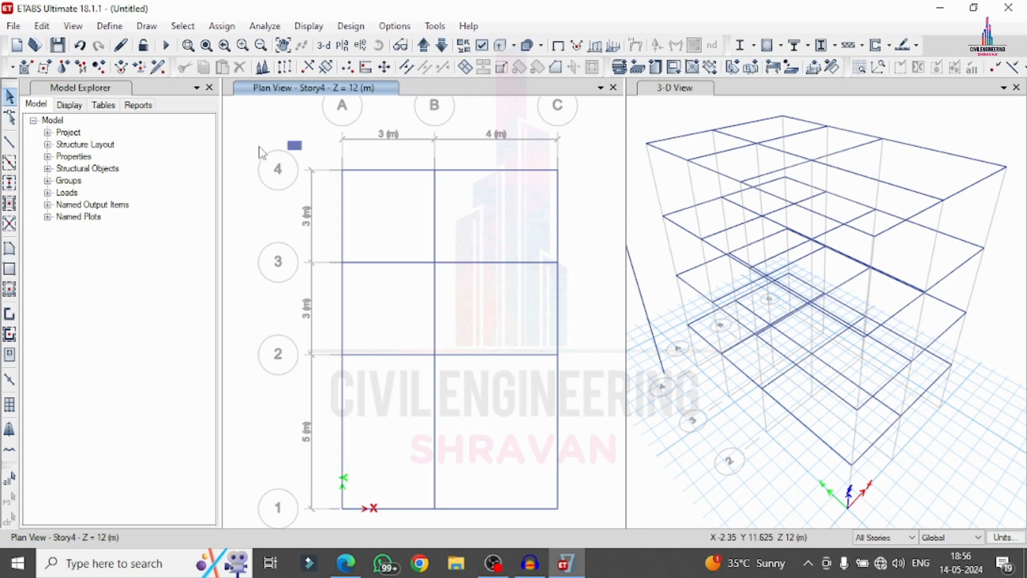
pyautogui.click(295, 145)
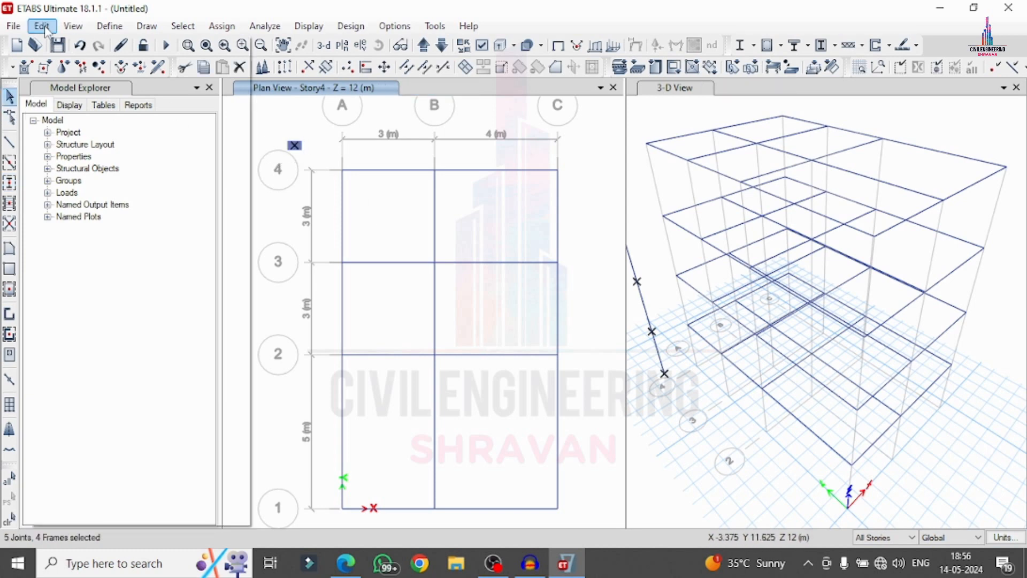
pyautogui.click(47, 26)
pyautogui.click(60, 142)
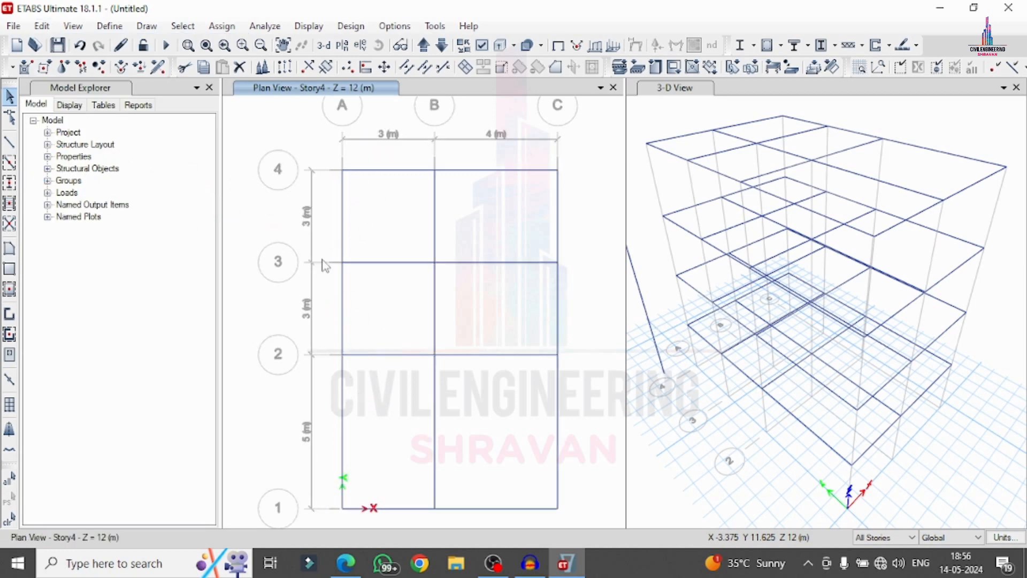
# Quick-draw columns with section C rotated 90 degrees at every grid intersection in plan on all stories.
pyautogui.click(9, 183)
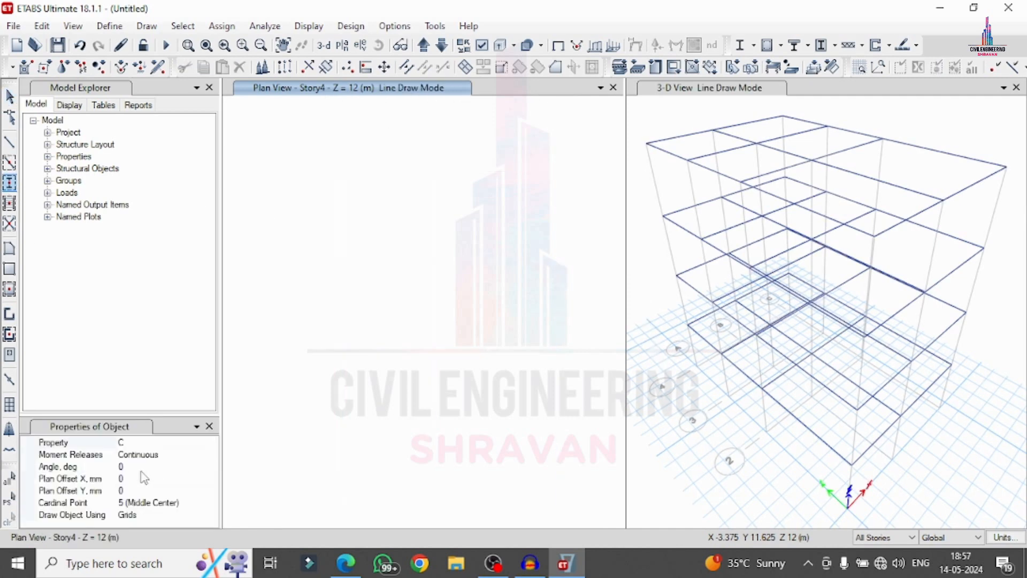
pyautogui.click(141, 467)
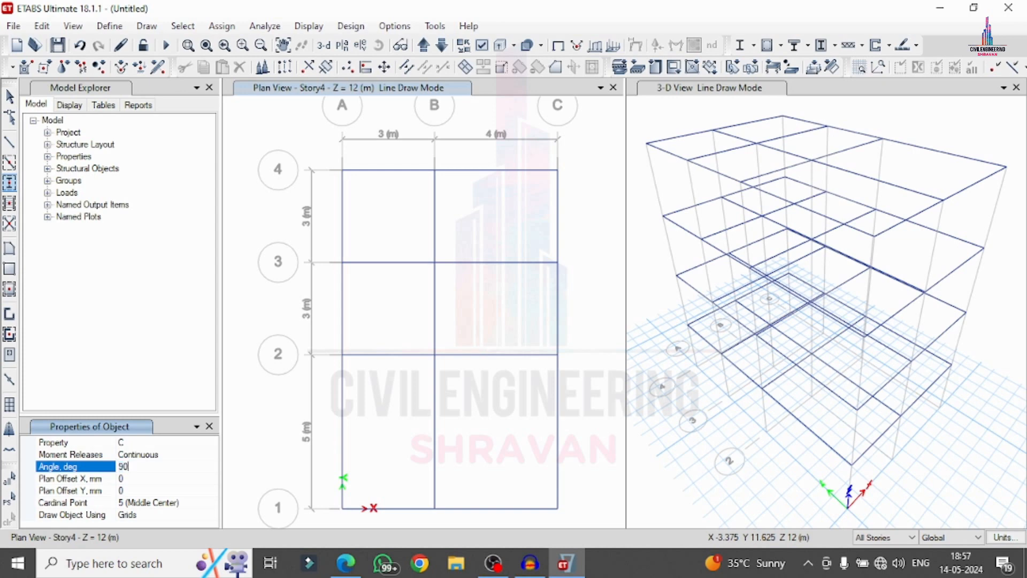
pyautogui.moveTo(317, 134); pyautogui.dragTo(570, 525)
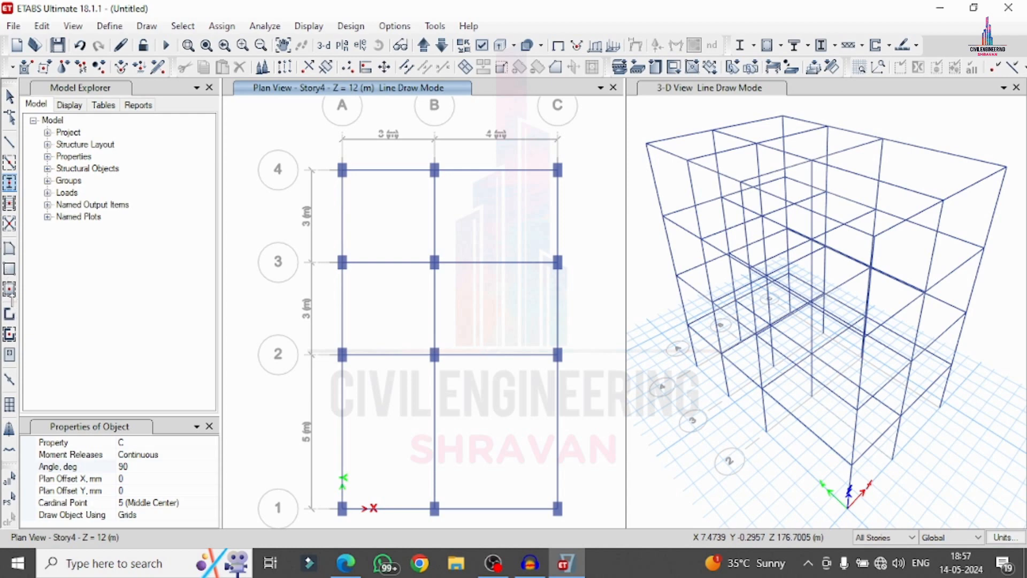
# Quick-draw floor slabs with property Slab125 over all grid bays in plan on all stories.
pyautogui.click(9, 289)
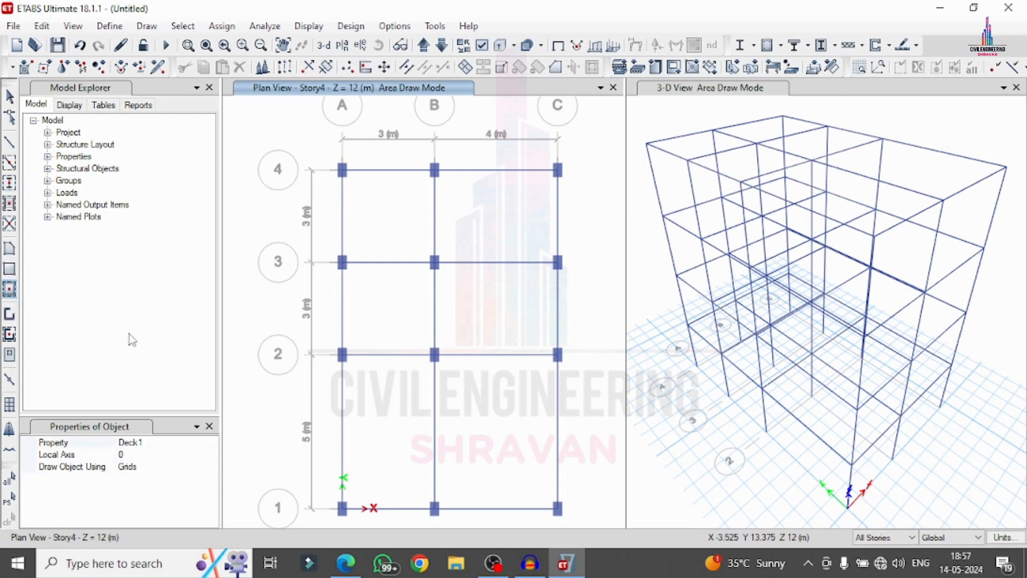
pyautogui.click(211, 444)
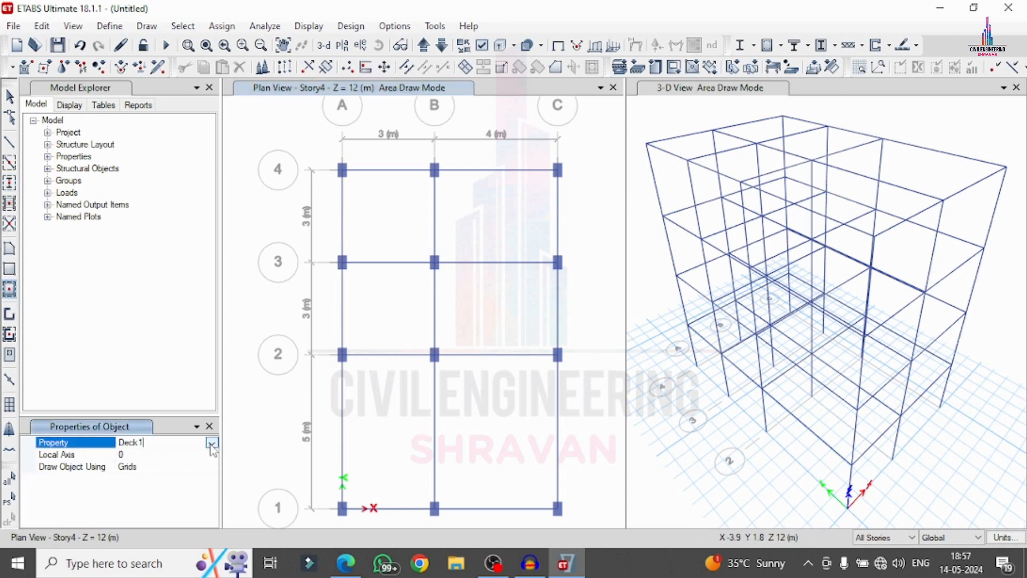
pyautogui.click(212, 442)
pyautogui.click(189, 465)
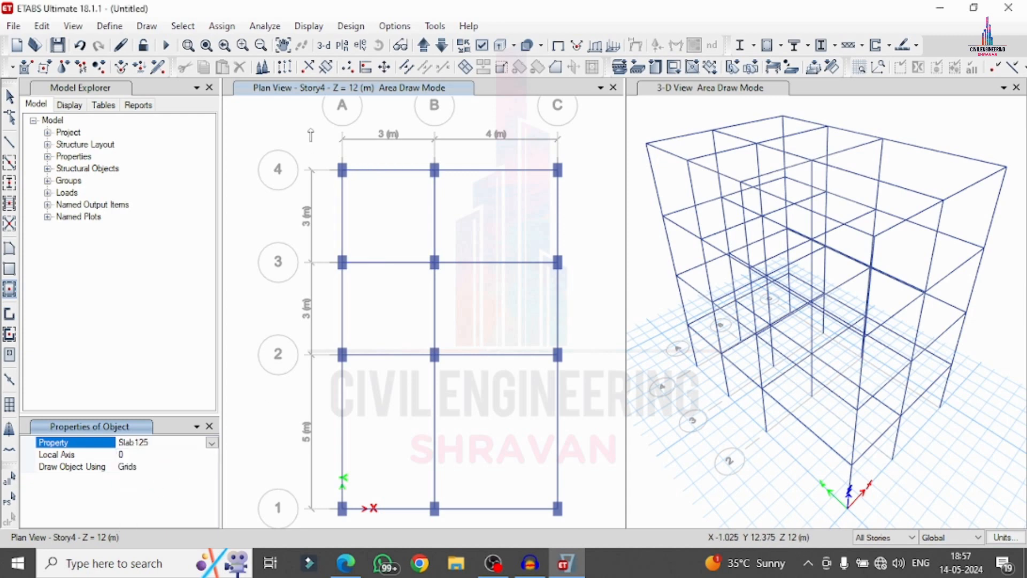
pyautogui.moveTo(310, 135)
pyautogui.mouseDown()
pyautogui.moveTo(492, 417)
pyautogui.moveTo(589, 529)
pyautogui.moveTo(589, 520)
pyautogui.mouseUp()
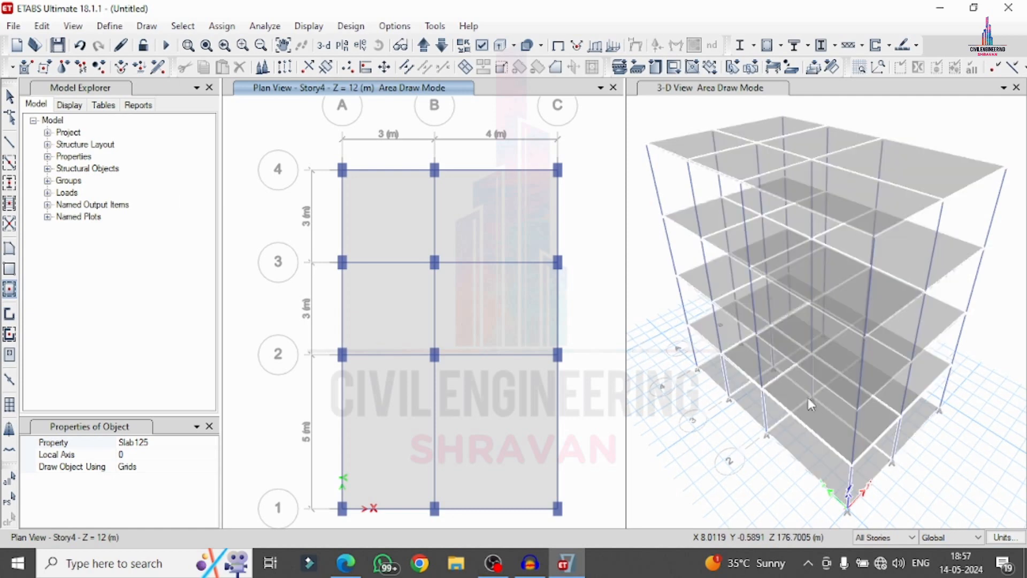
pyautogui.press('Escape')
# Open the story data for editing and rename Base as F and Story1 as P.
pyautogui.moveTo(597, 356); pyautogui.dragTo(393, 138)
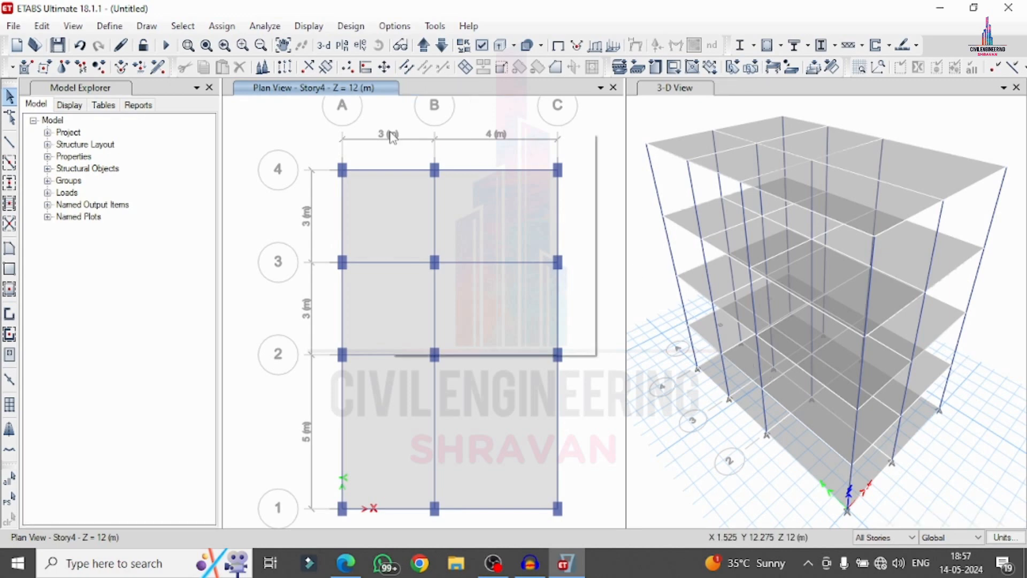
pyautogui.click(404, 142)
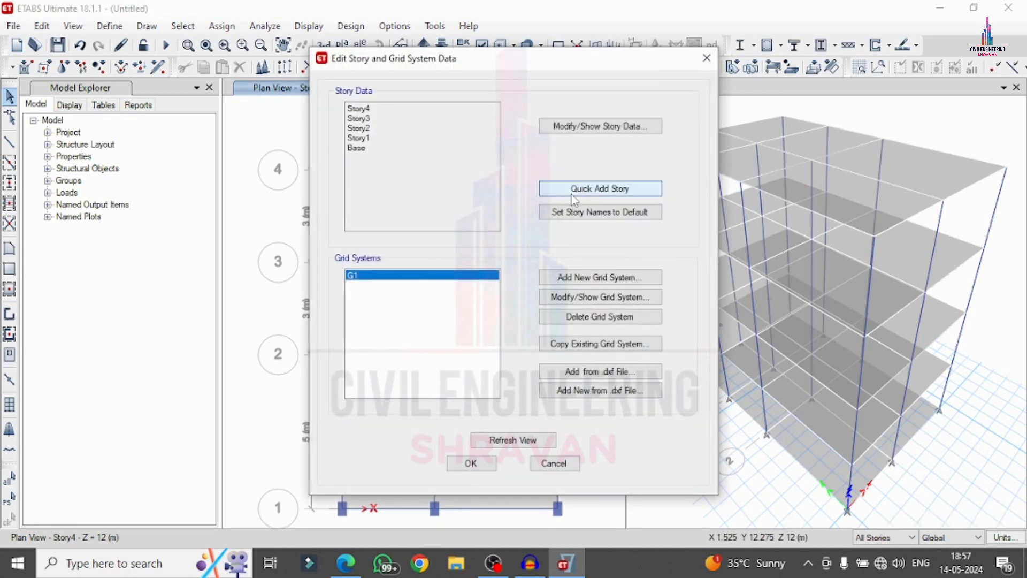
pyautogui.click(571, 128)
pyautogui.click(315, 231)
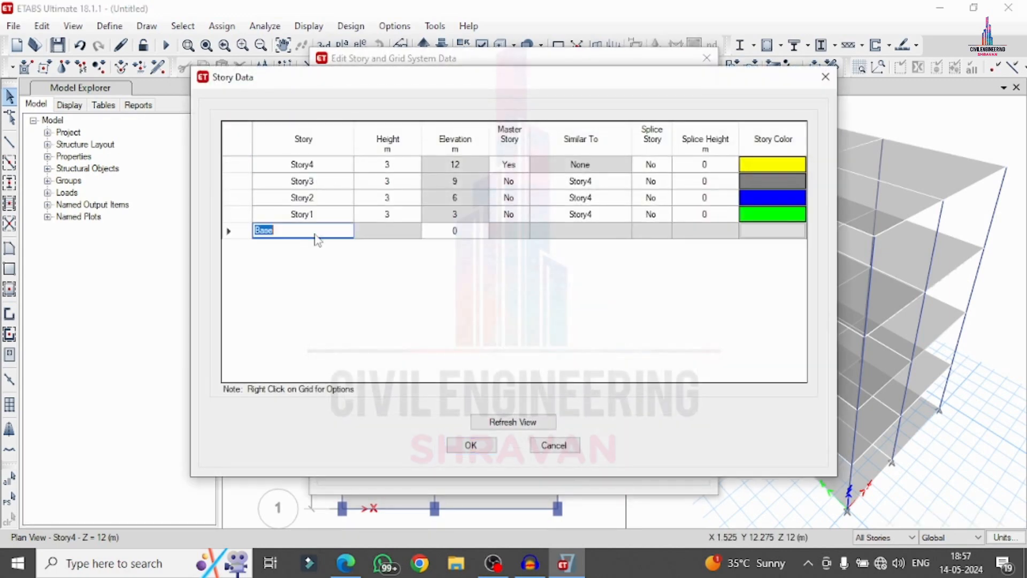
pyautogui.write('F')
pyautogui.click(323, 214)
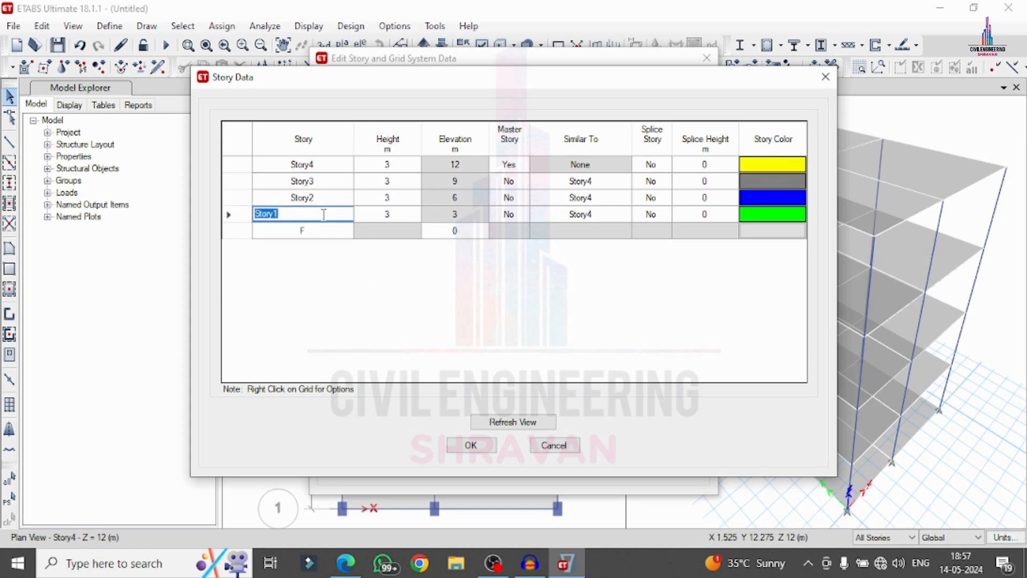
pyautogui.write('P')
# Rename Story2 as G, Story3 as 1 and Story4 as 2, and accept the story data.
pyautogui.click(327, 204)
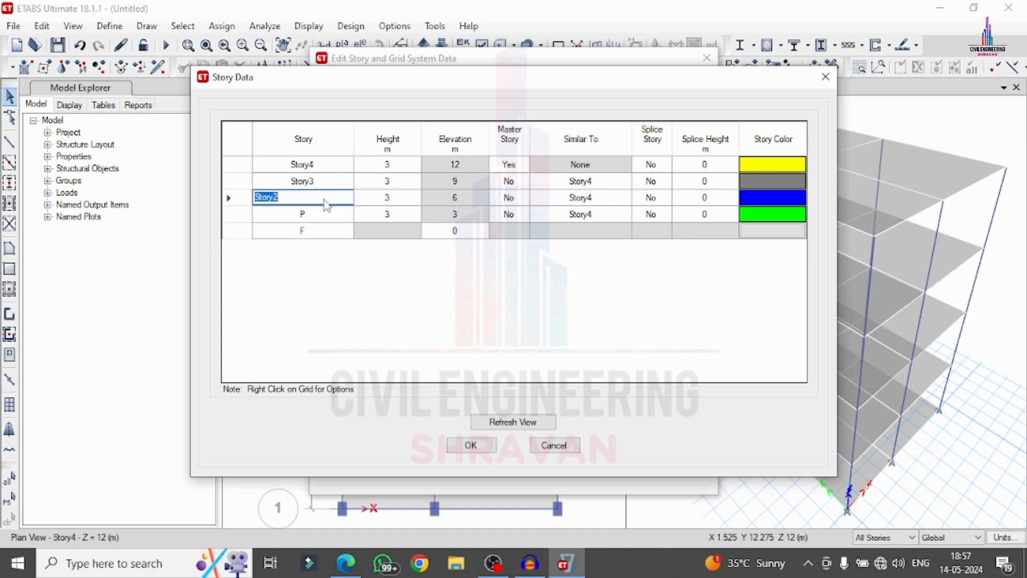
pyautogui.write('G')
pyautogui.click(330, 188)
pyautogui.write('1')
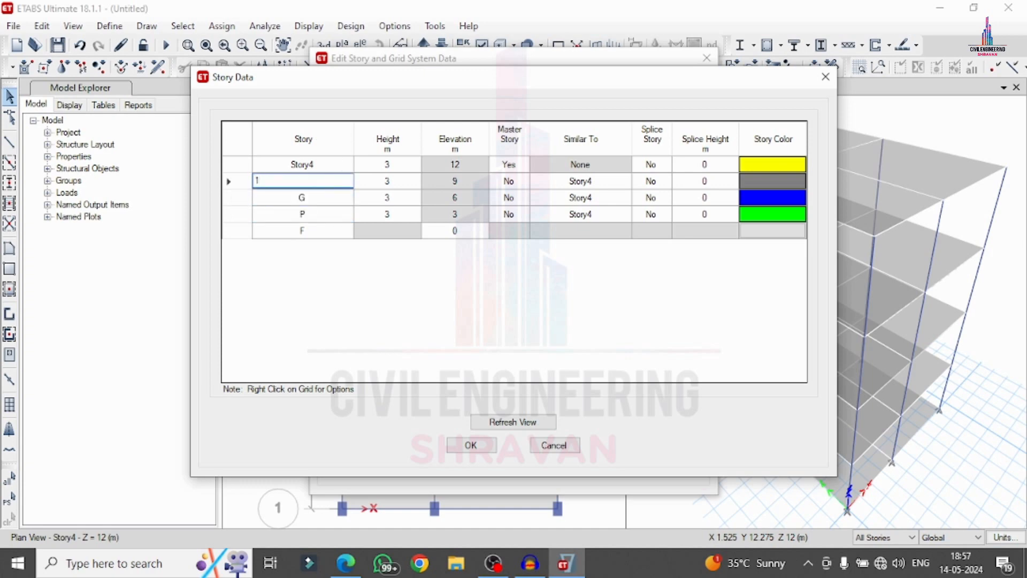
pyautogui.click(308, 166)
pyautogui.write('2')
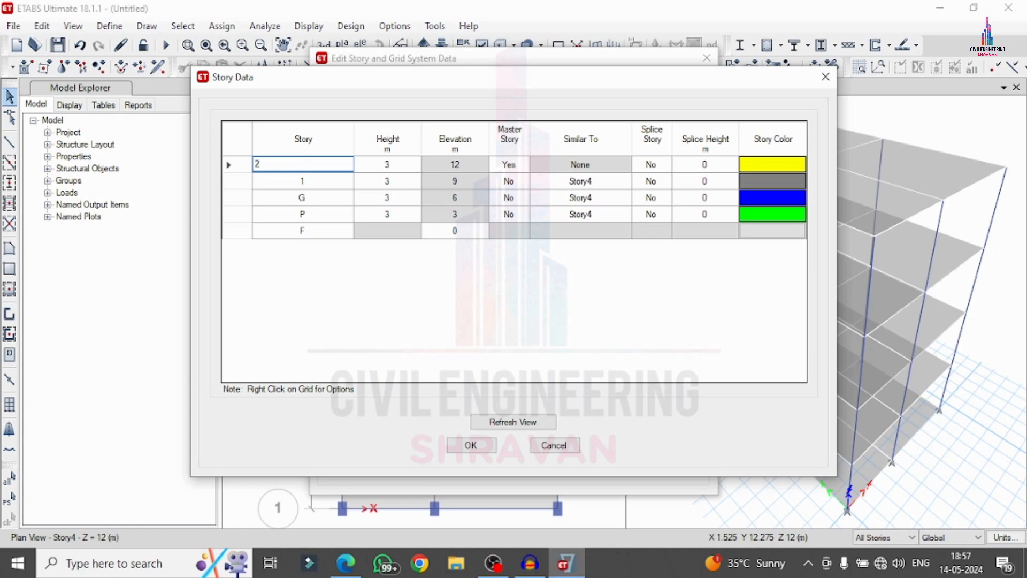
pyautogui.click(470, 445)
pyautogui.click(471, 460)
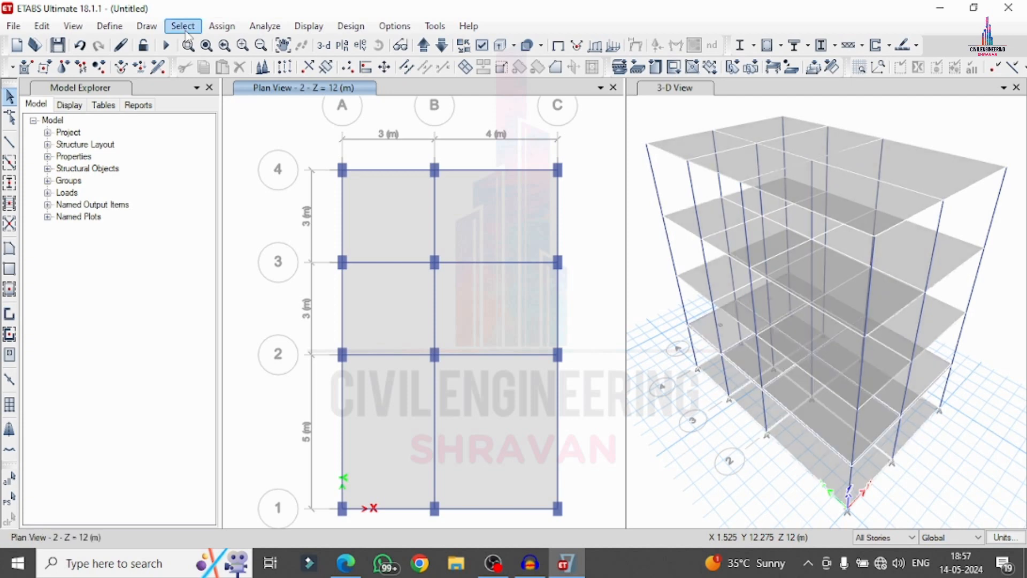
# Select all objects on story F by story and delete the slabs at footing level.
pyautogui.click(187, 35)
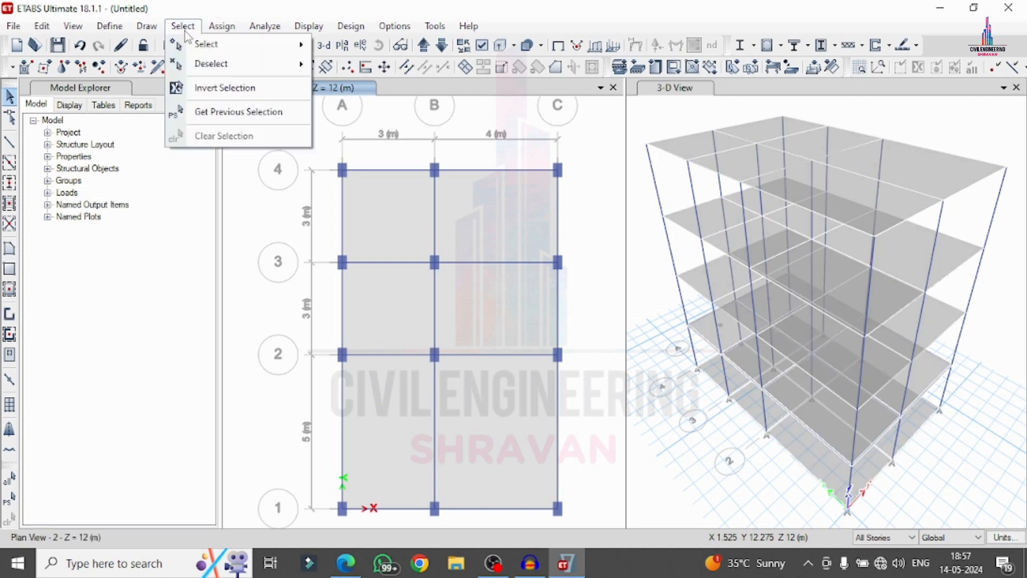
pyautogui.moveTo(197, 43)
pyautogui.click(352, 249)
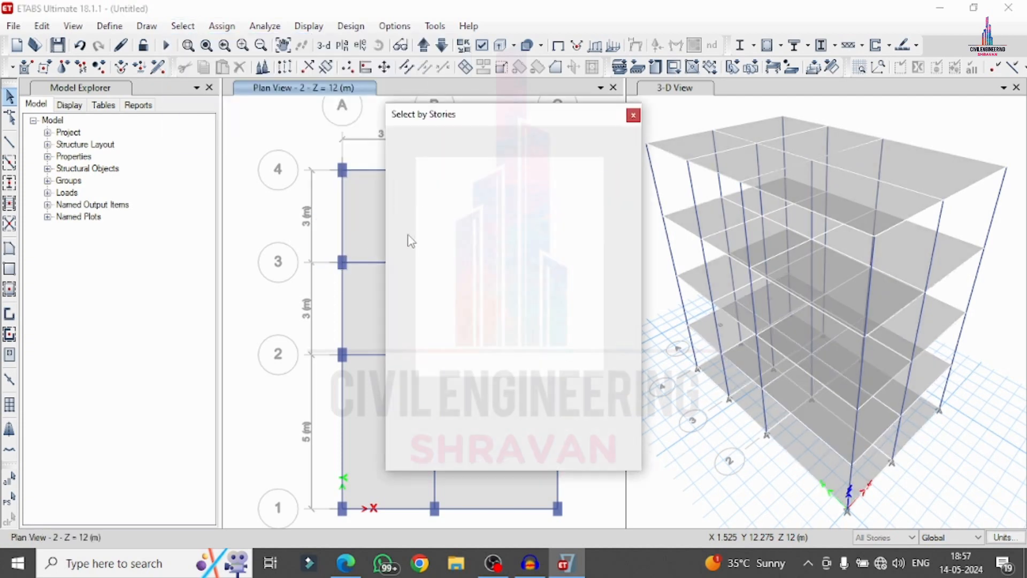
pyautogui.click(452, 202)
pyautogui.click(447, 412)
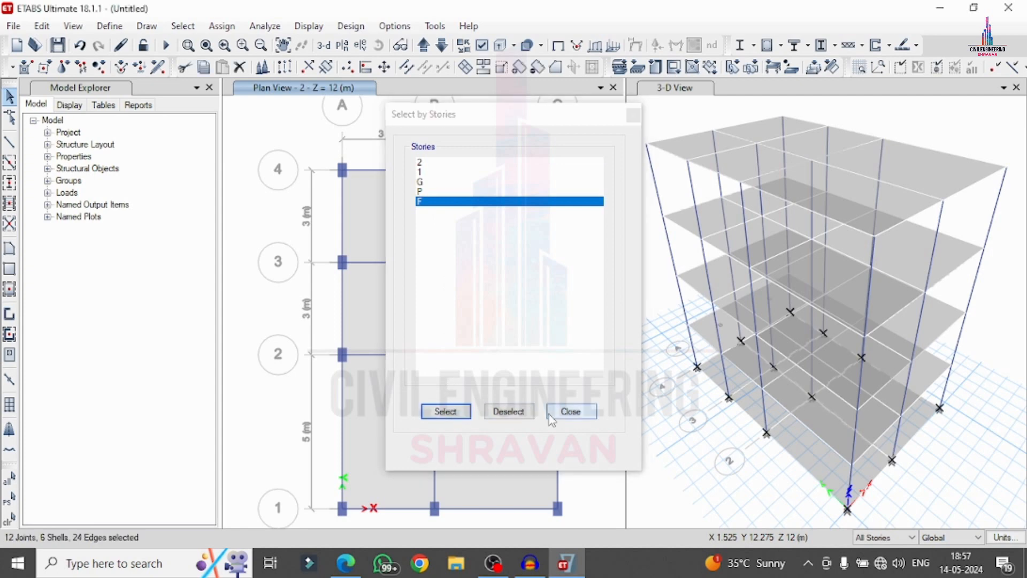
pyautogui.click(571, 411)
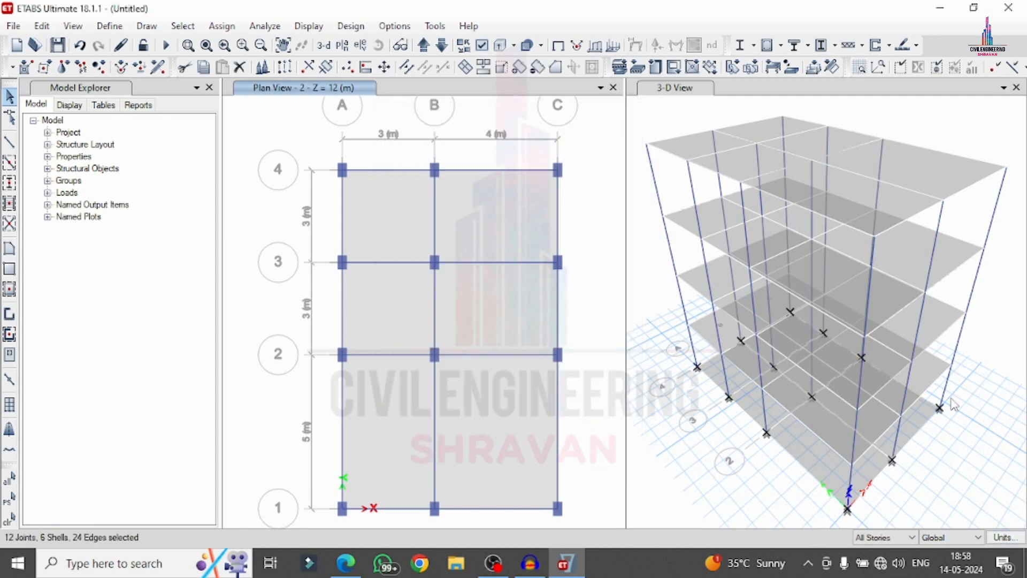
pyautogui.click(42, 26)
pyautogui.click(64, 143)
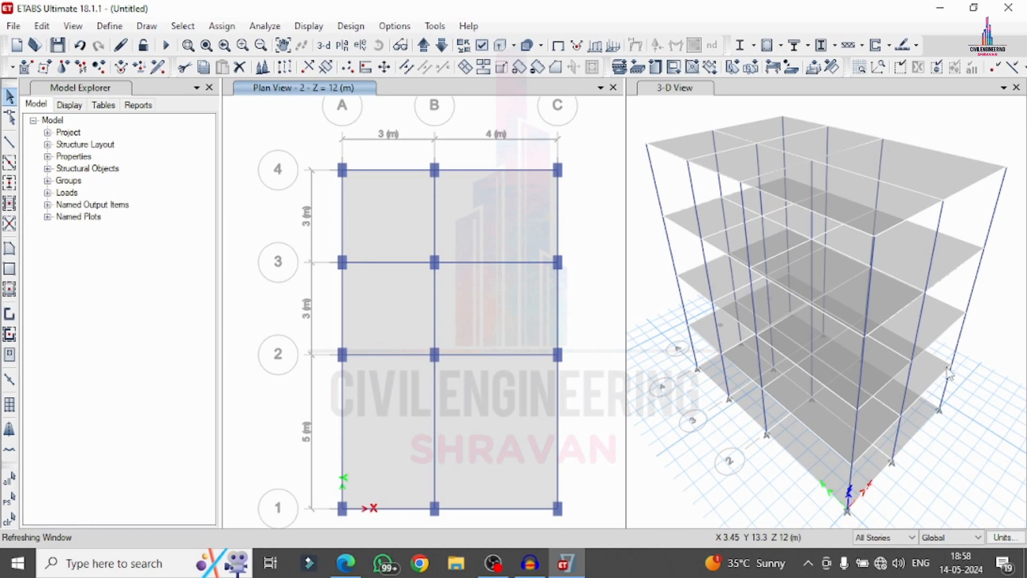
# Limit drawing and selection to One Story and show story P in the plan view.
pyautogui.click(423, 48)
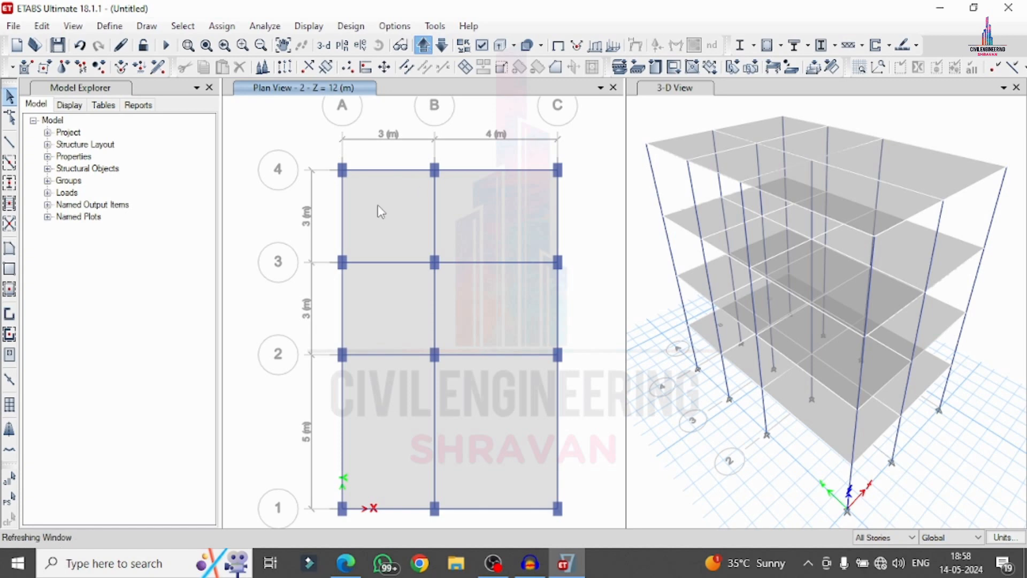
pyautogui.click(885, 537)
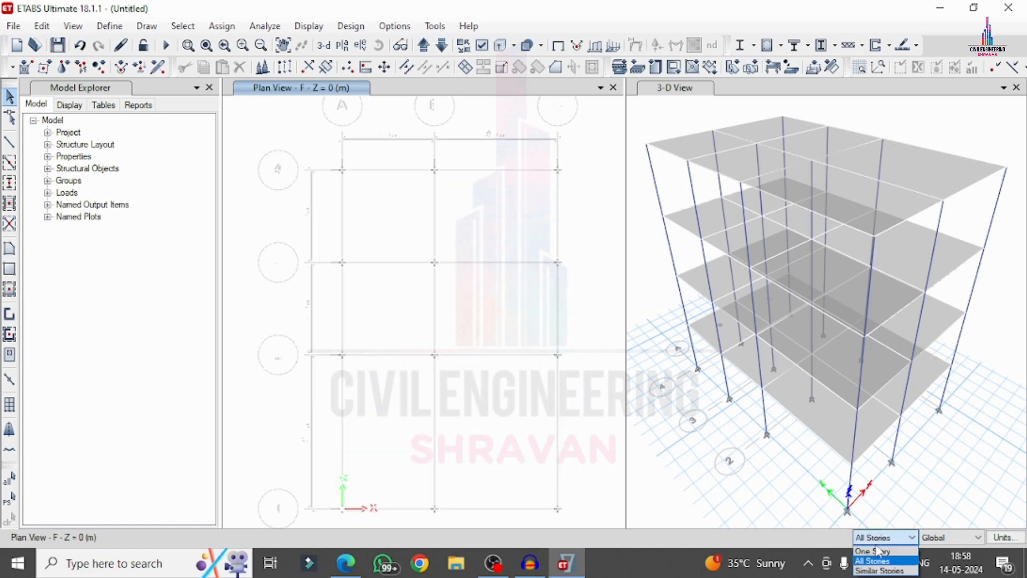
pyautogui.click(877, 551)
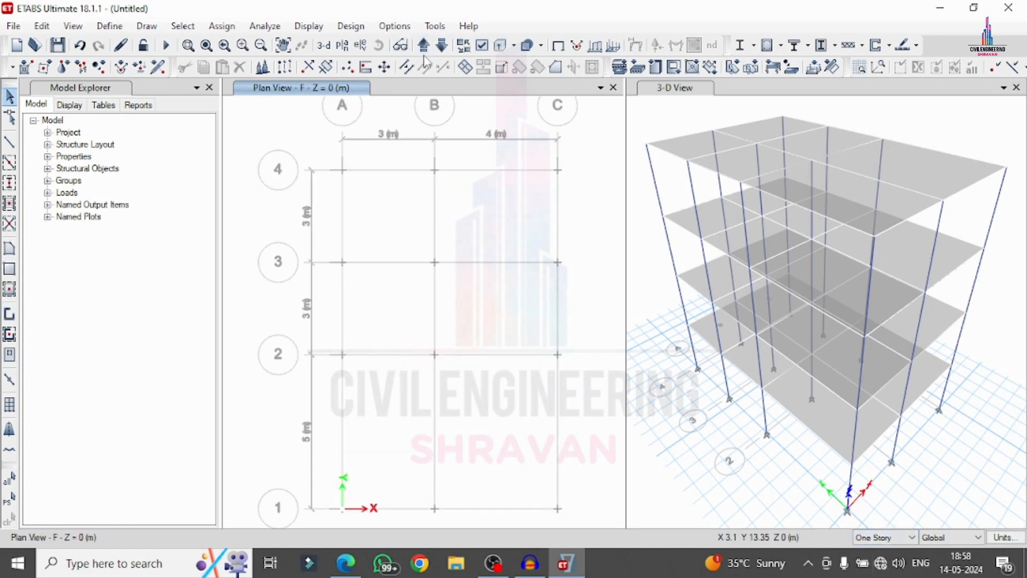
pyautogui.click(426, 52)
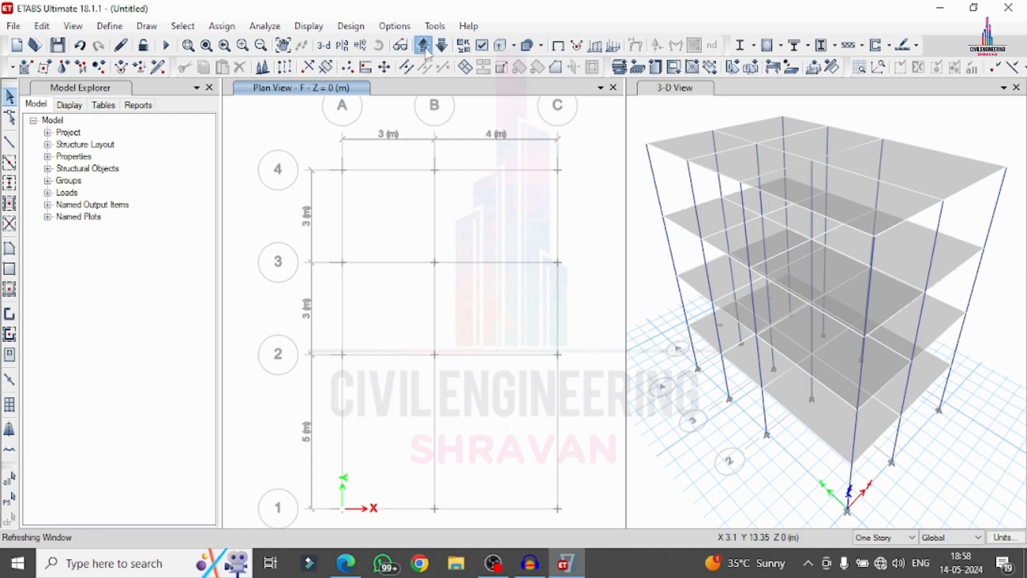
# Select the six slab panels on story P and delete them.
pyautogui.click(382, 189)
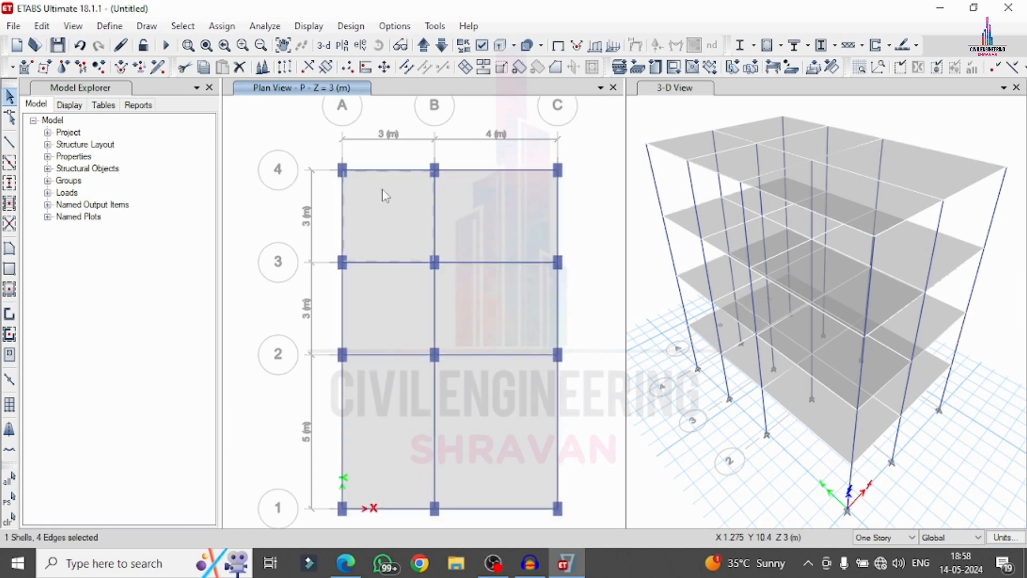
pyautogui.click(460, 215)
pyautogui.click(420, 313)
pyautogui.click(408, 361)
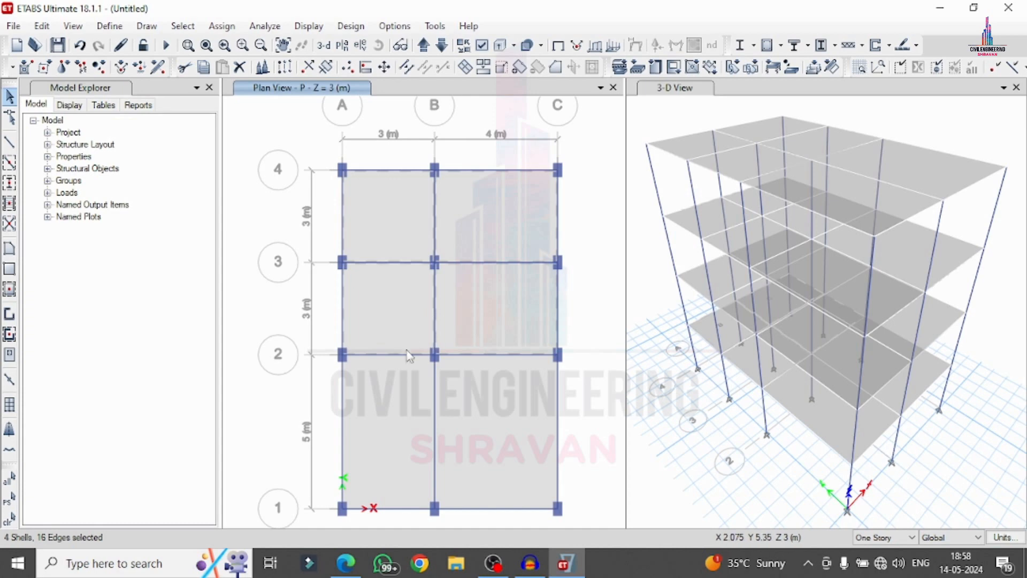
pyautogui.click(488, 403)
pyautogui.click(523, 328)
pyautogui.click(42, 25)
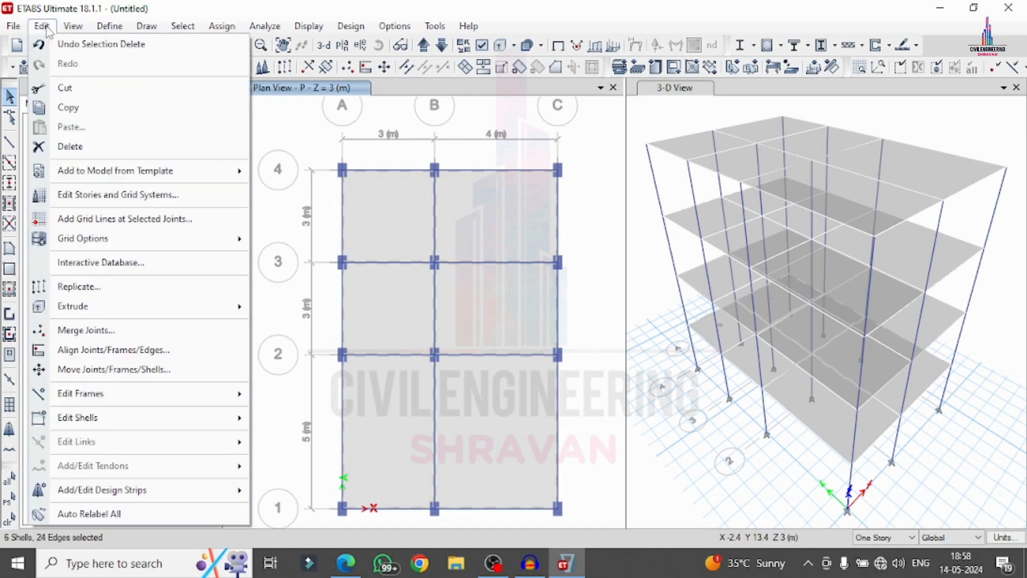
pyautogui.click(70, 148)
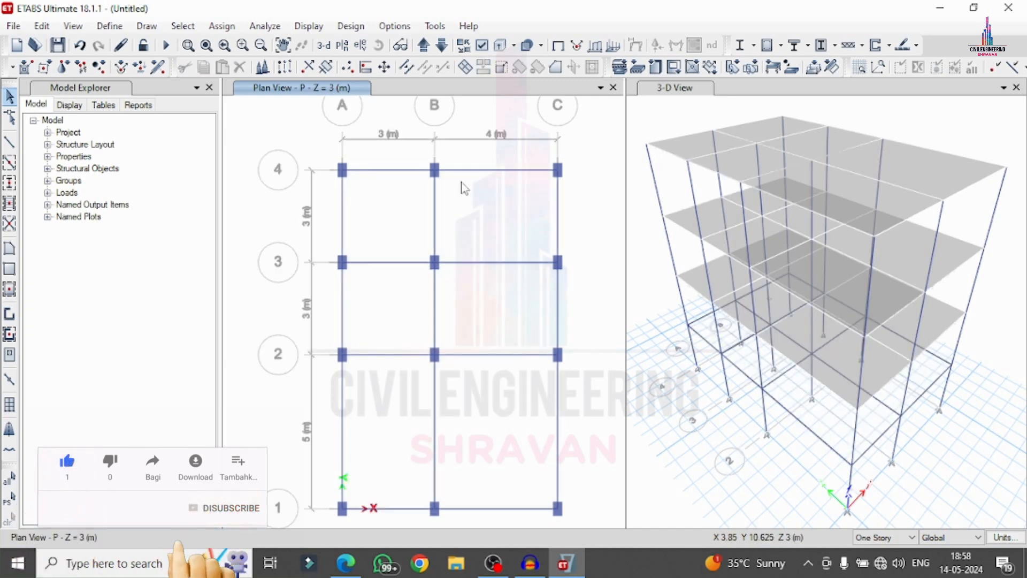
# Review the Dead and Live load pattern definitions, including their types and self-weight multipliers, and close them.
pyautogui.click(110, 26)
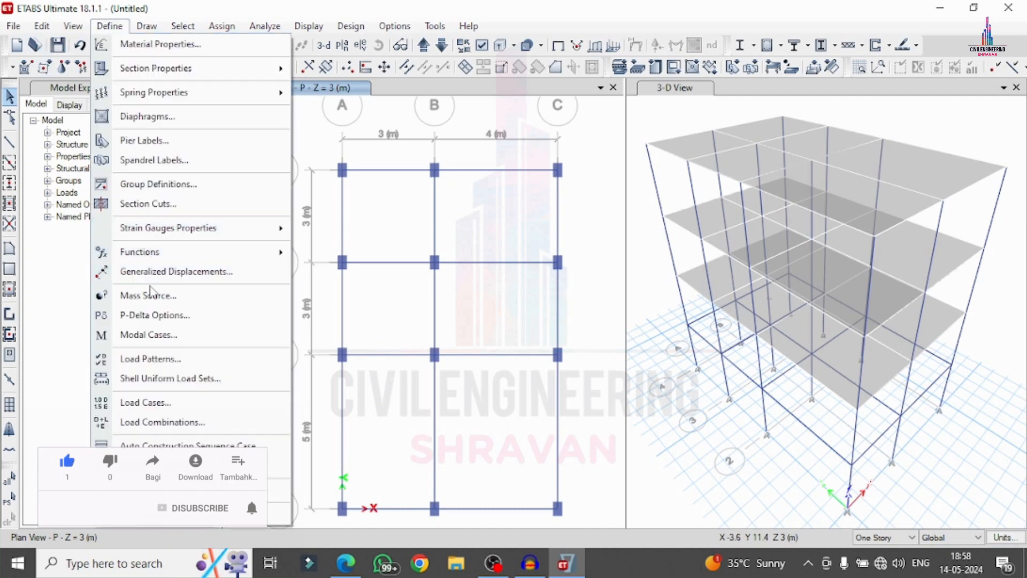
pyautogui.click(151, 358)
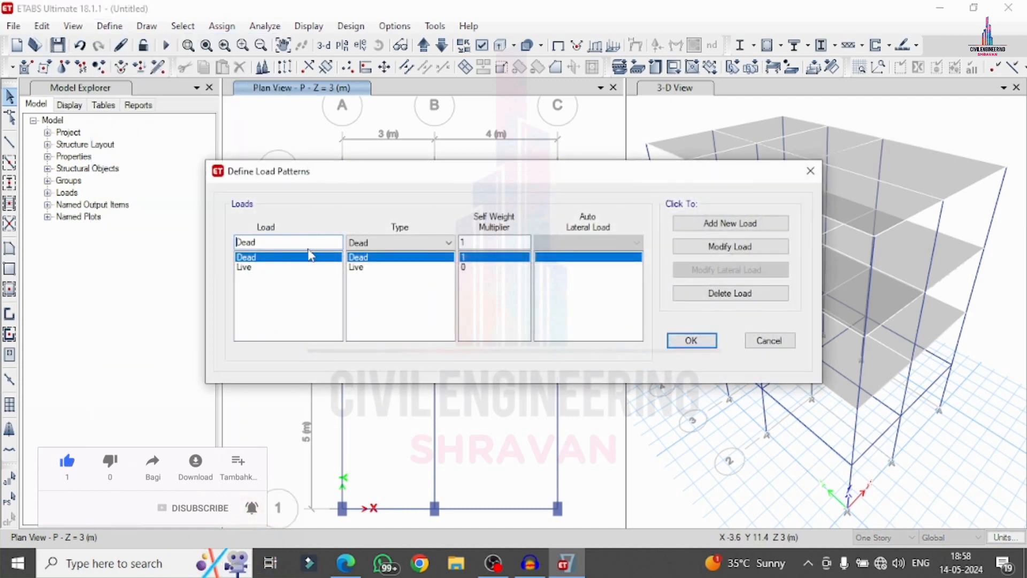
pyautogui.moveTo(305, 243); pyautogui.dragTo(190, 236)
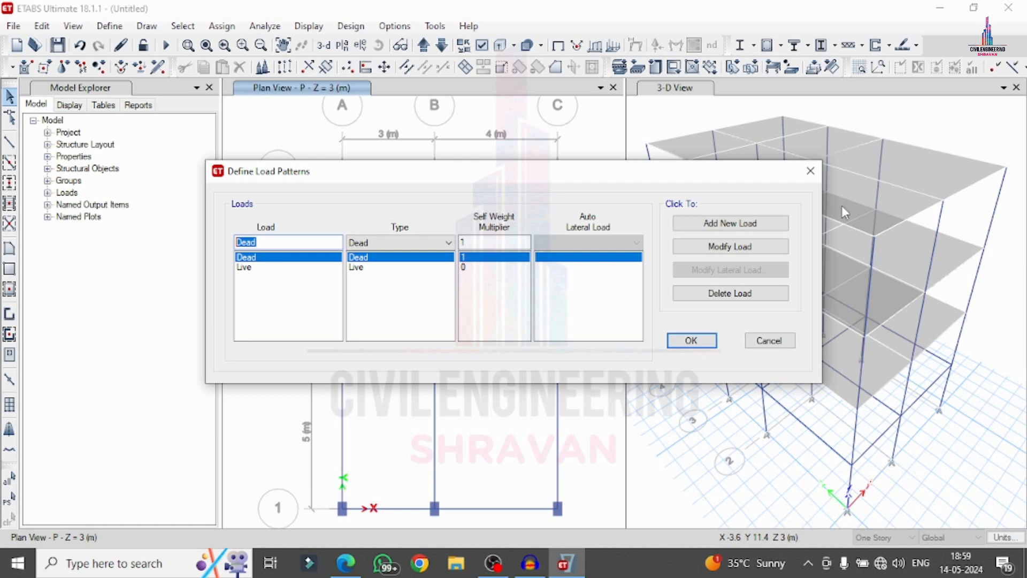
pyautogui.press('Return')
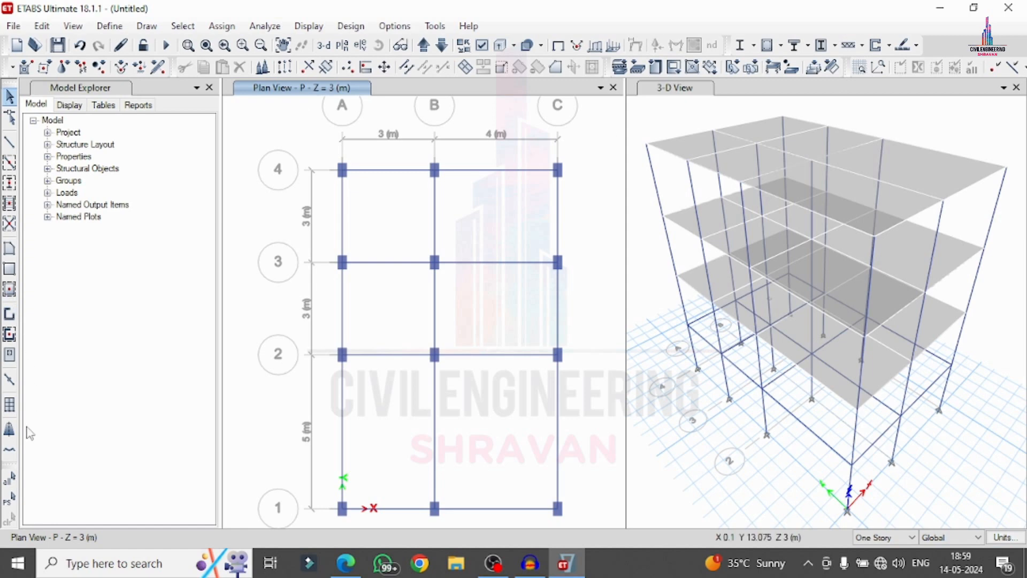
# Select the whole model and add Dead joint loads of 1 kN force and 1 kN-m moment in all three global directions to the existing loads.
pyautogui.click(10, 477)
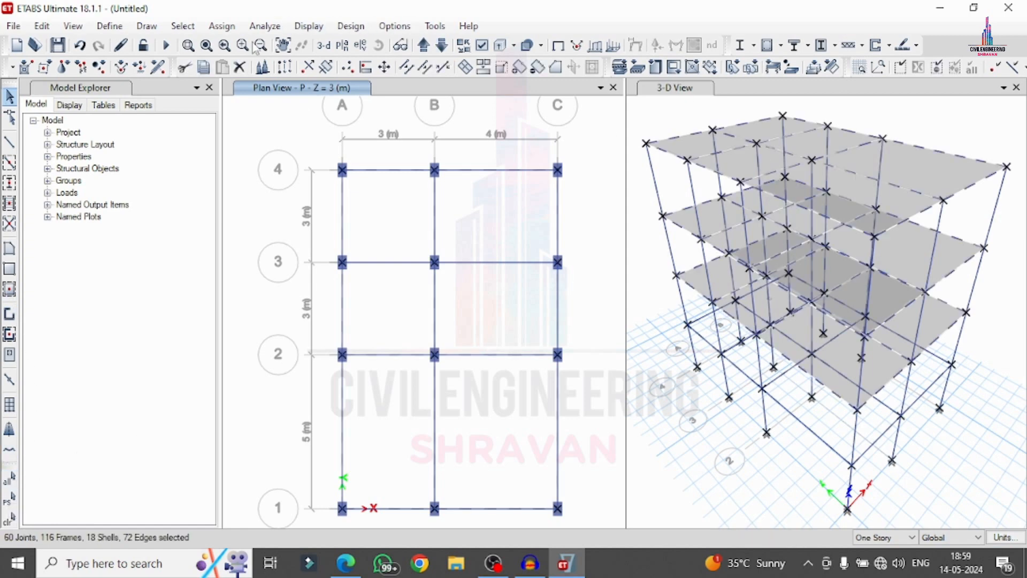
pyautogui.click(221, 26)
pyautogui.moveTo(266, 151)
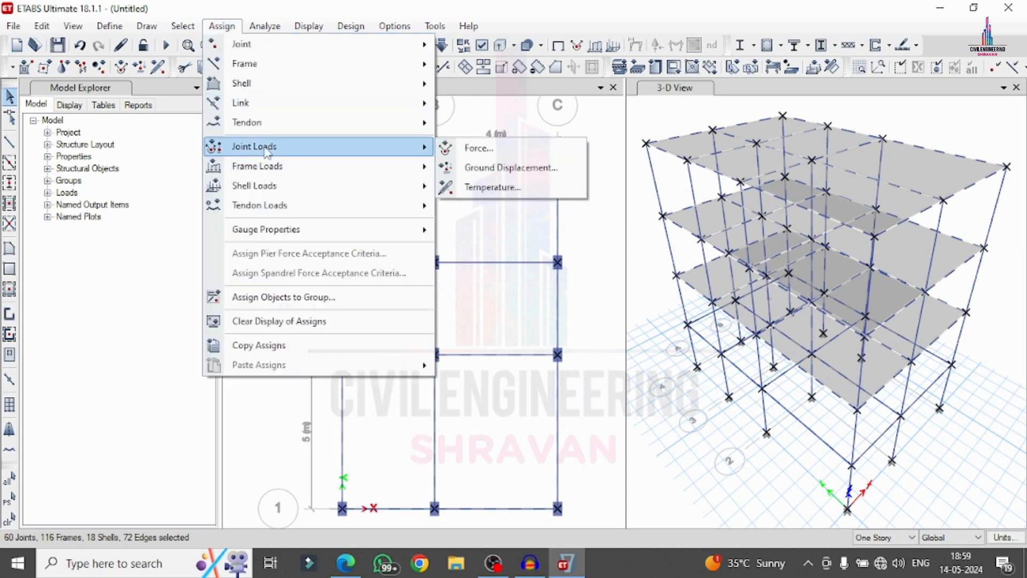
pyautogui.click(494, 149)
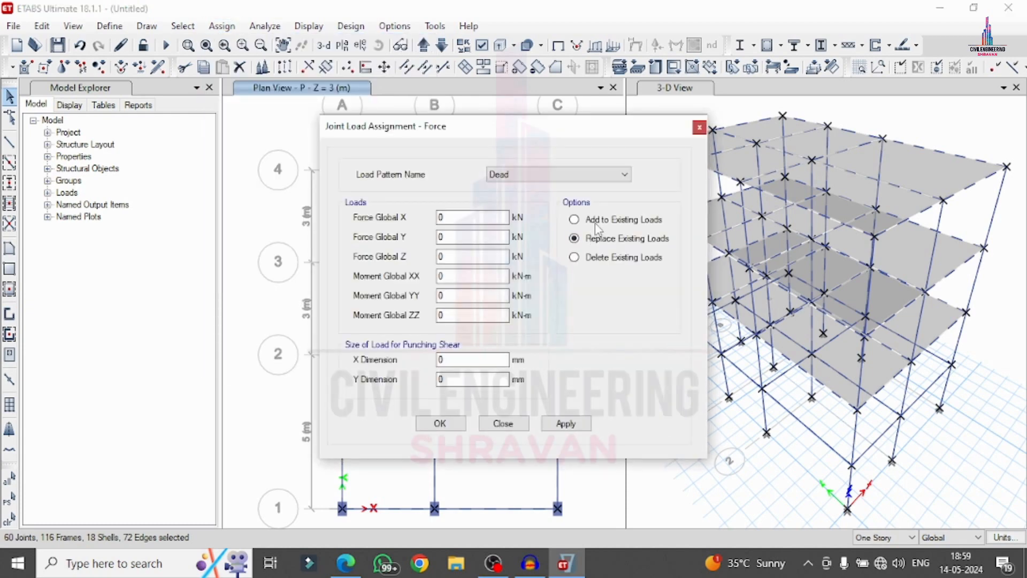
pyautogui.click(596, 221)
pyautogui.click(490, 216)
pyautogui.write('1')
pyautogui.press('Tab')
pyautogui.write('1')
pyautogui.press('Tab')
pyautogui.click(563, 425)
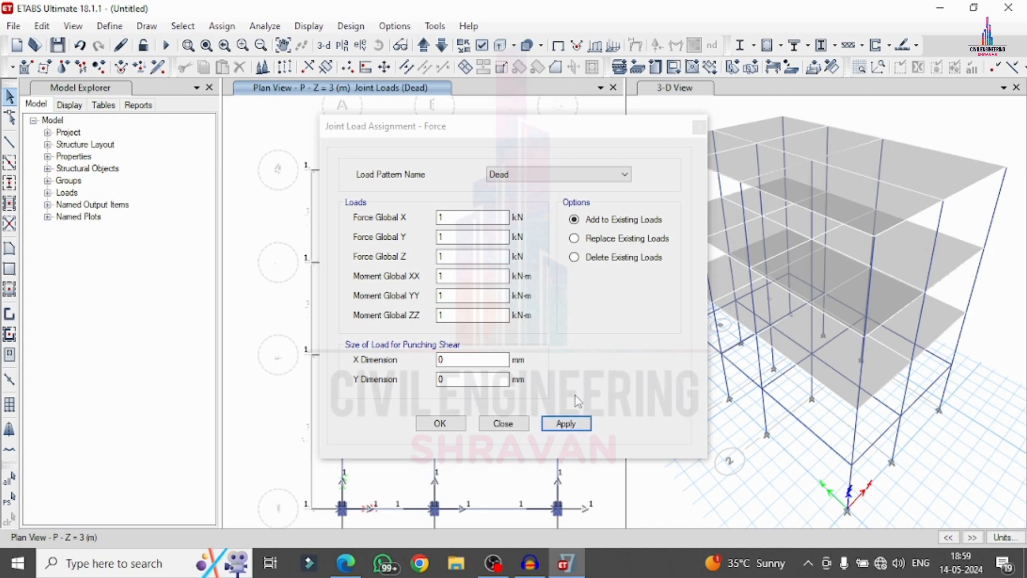
pyautogui.click(446, 425)
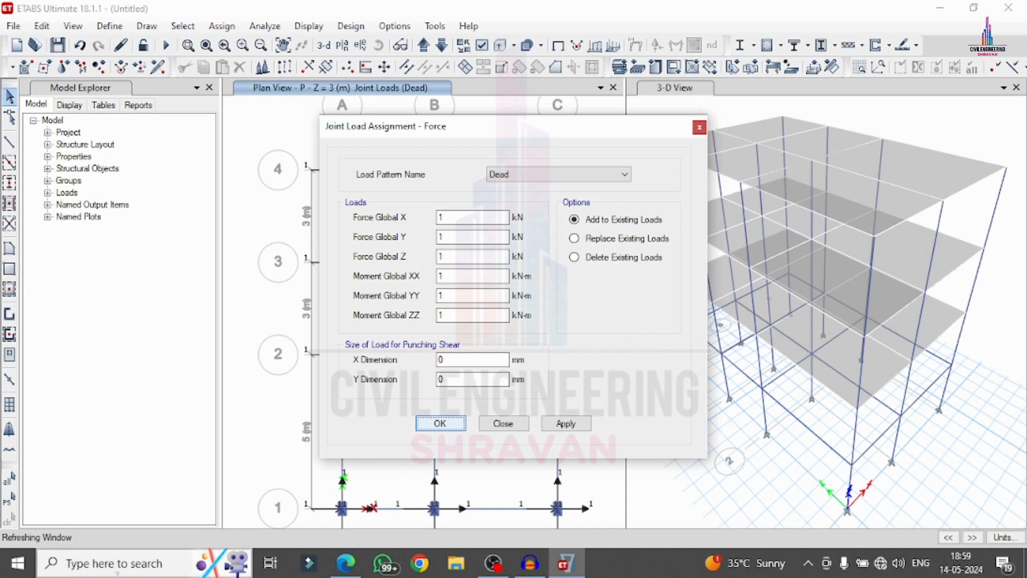
# Switch to Calculator and compute the first dead load component as 0.23 × 3 × 20.
pyautogui.click(52, 563)
pyautogui.write('C')
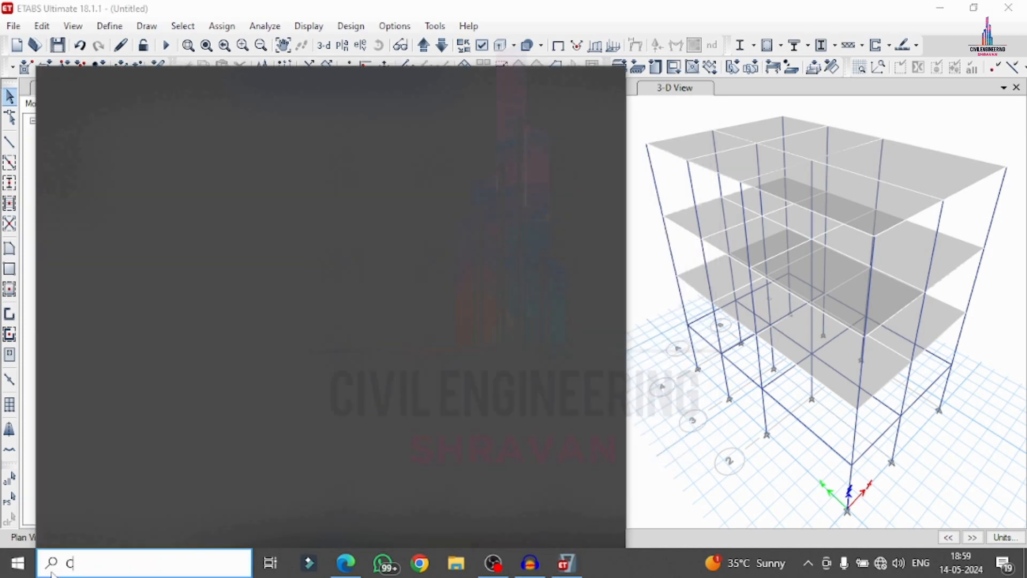
pyautogui.write('AL')
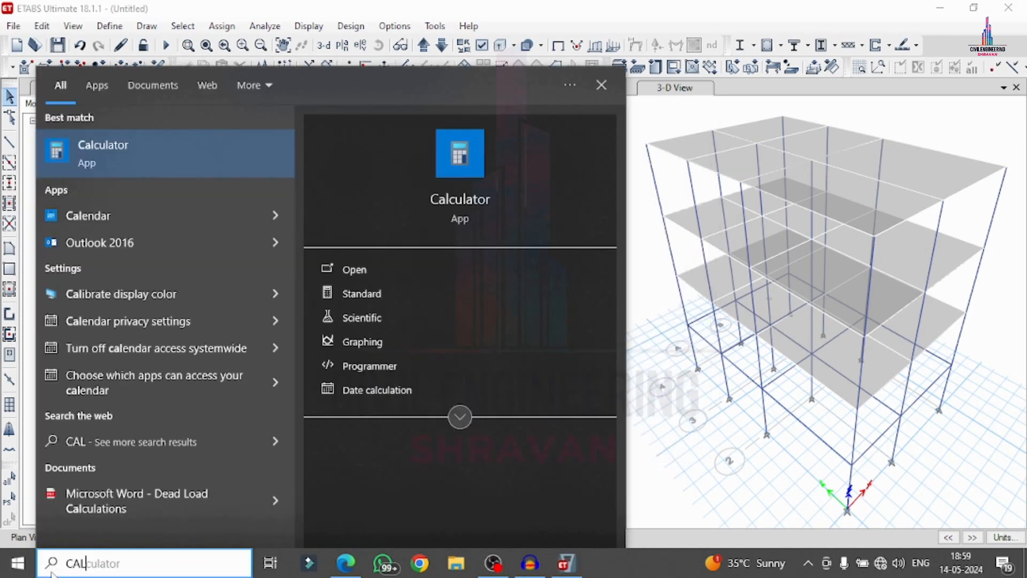
pyautogui.press('Return')
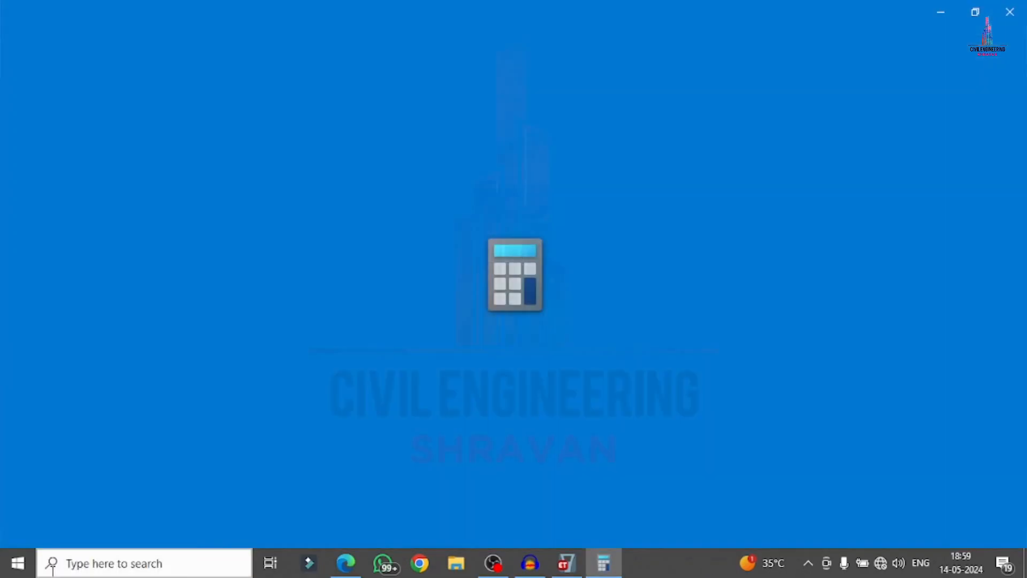
pyautogui.write('0.23')
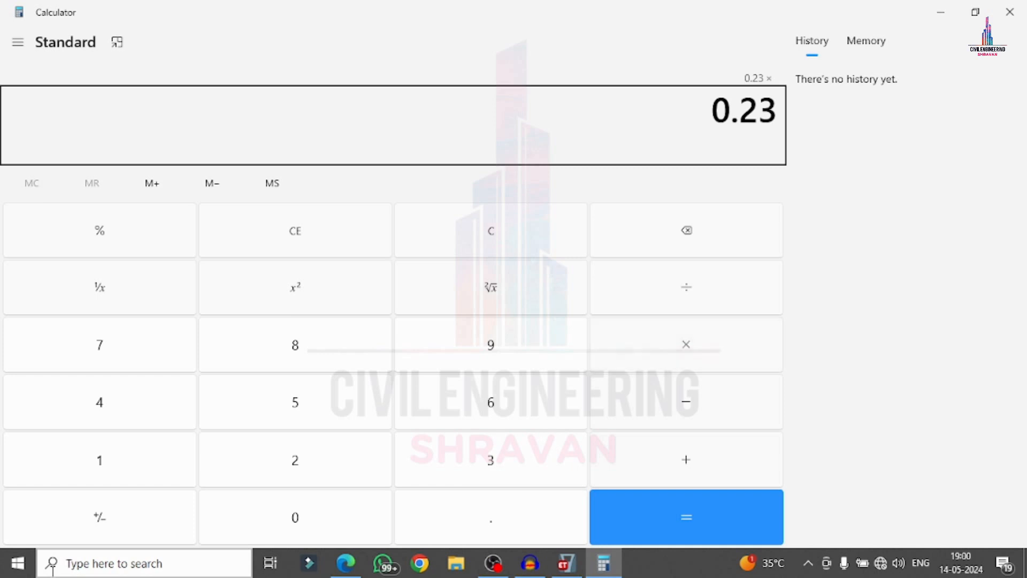
pyautogui.write('3*')
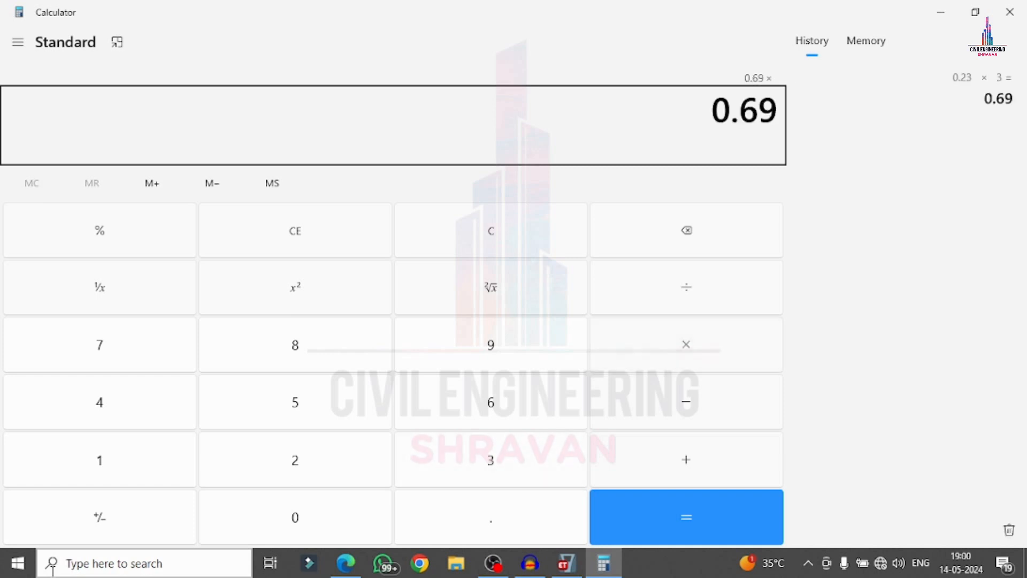
pyautogui.write('20')
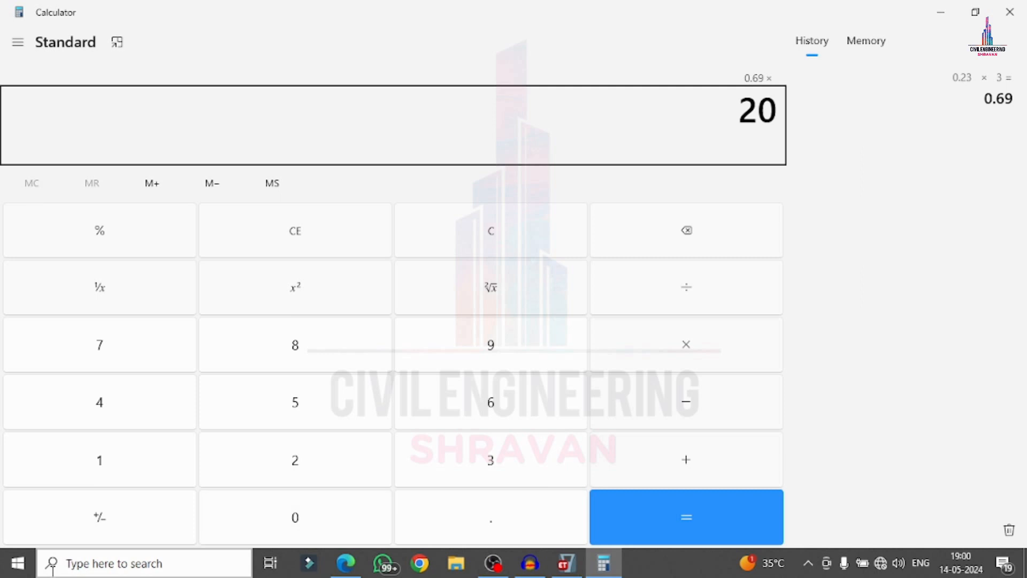
pyautogui.press('Return')
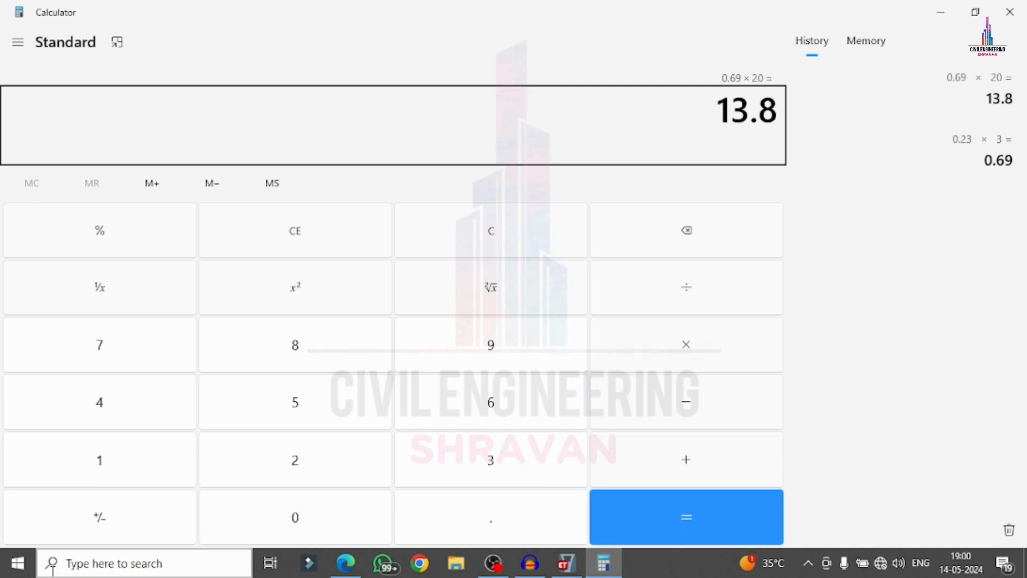
# Clear the entry and compute the second dead load component as 0.125 × 20 × 3.
pyautogui.click(325, 250)
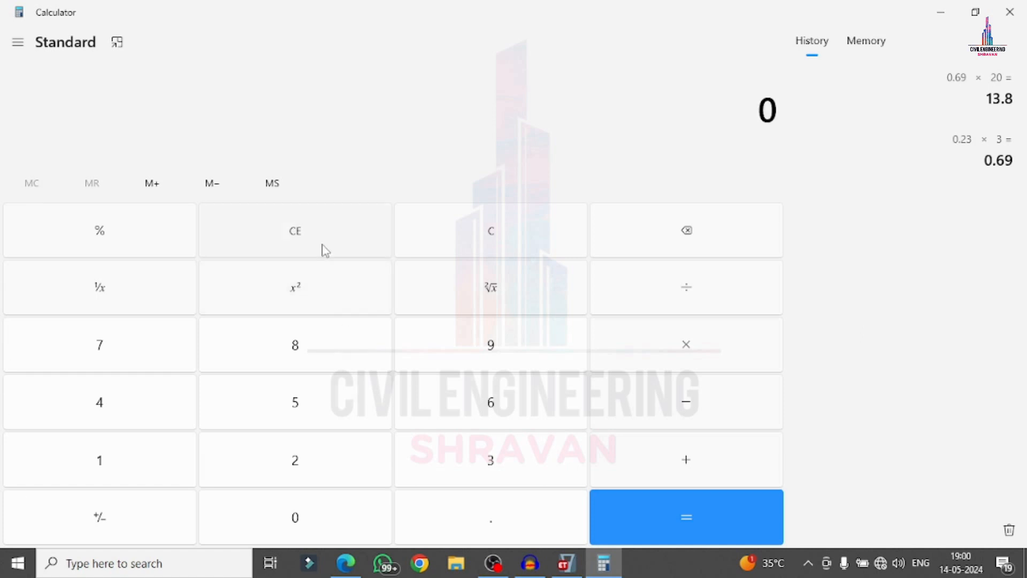
pyautogui.write('.1')
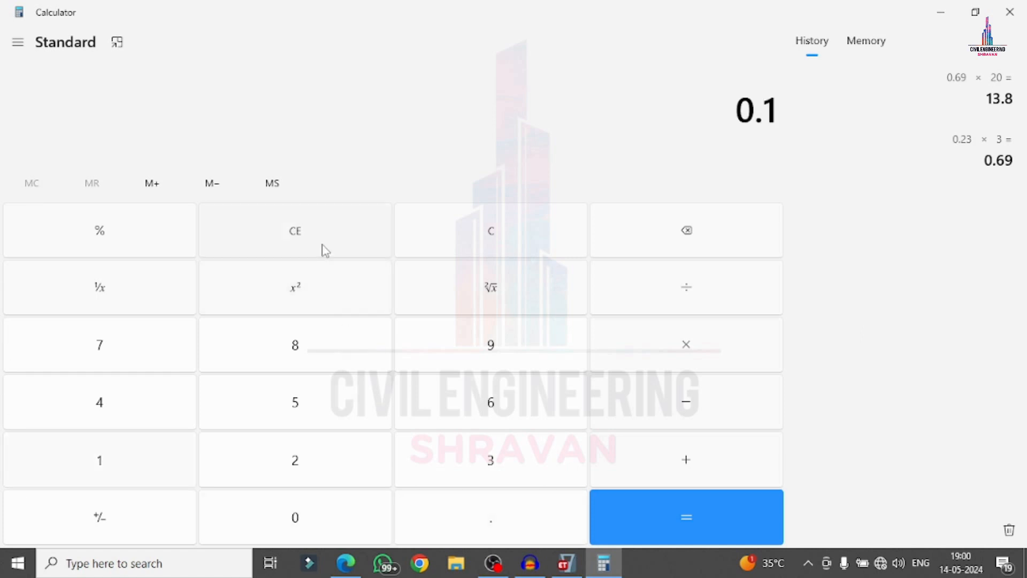
pyautogui.write('25')
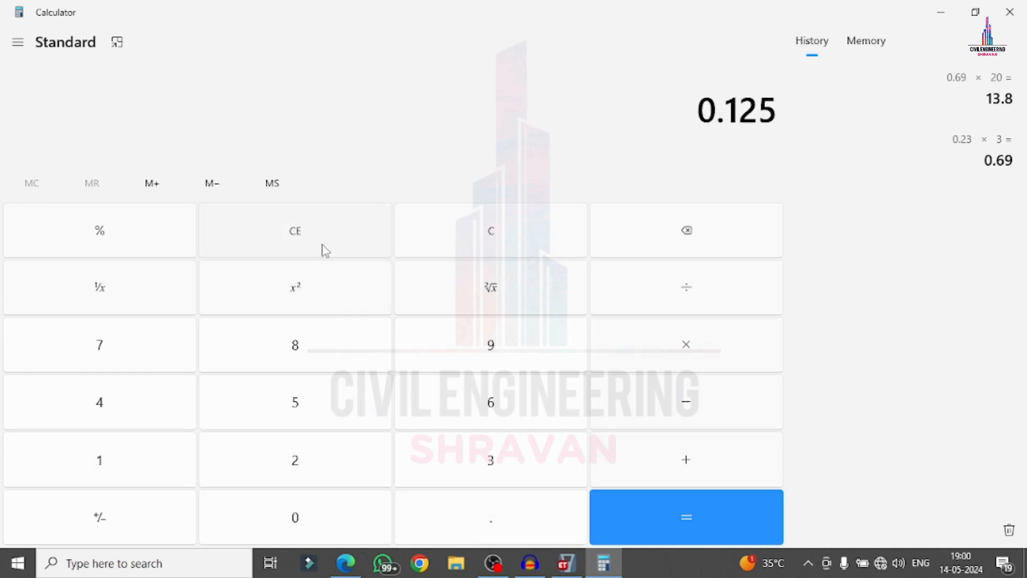
pyautogui.press('*')
pyautogui.write('20')
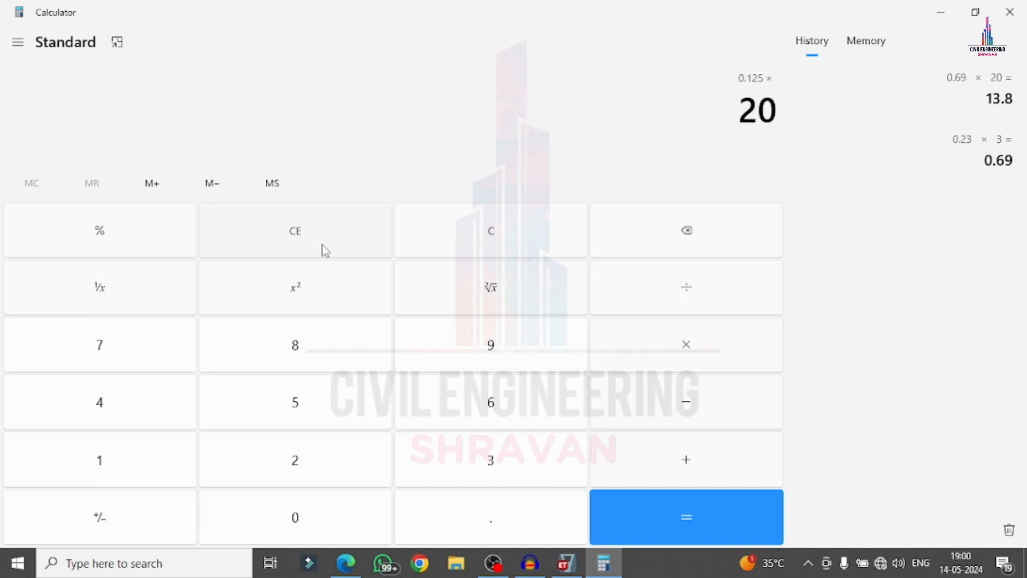
pyautogui.press('*')
pyautogui.write('3')
pyautogui.press('Return')
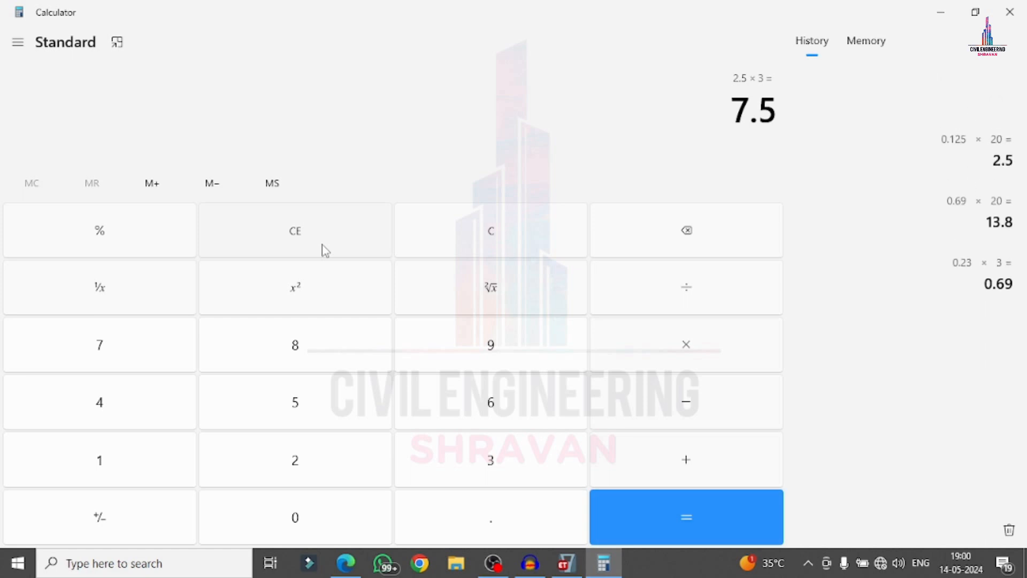
# Clear the entry and compute the third dead load component as 0.125 × 1.2 × 20.
pyautogui.click(358, 231)
pyautogui.write('0')
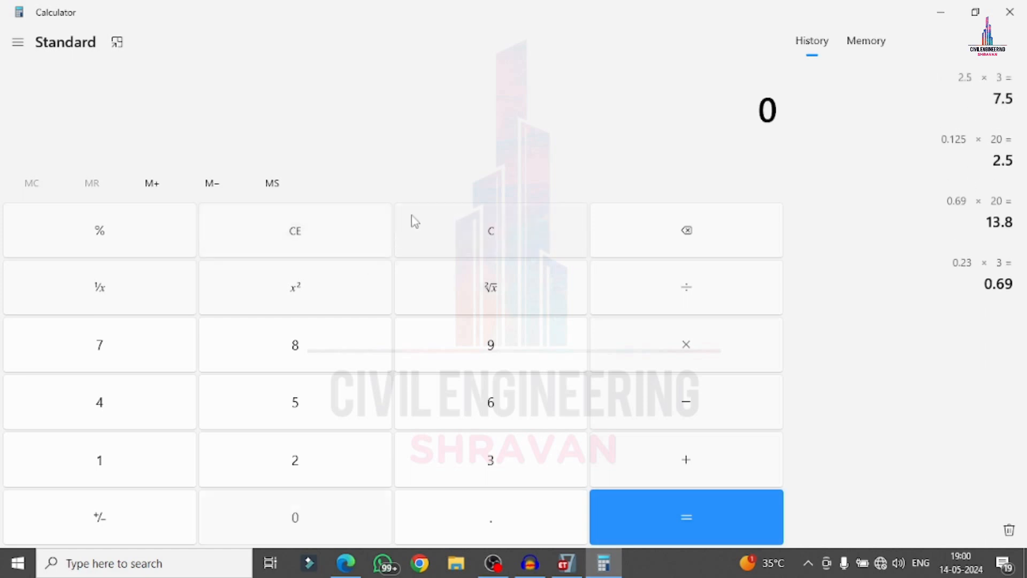
pyautogui.write('.125')
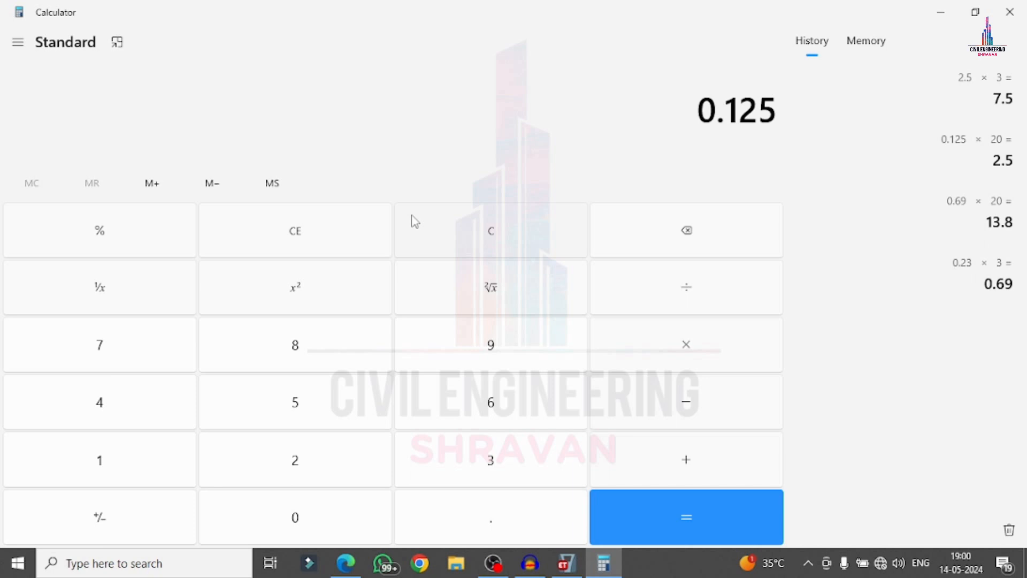
pyautogui.press('*')
pyautogui.write('1')
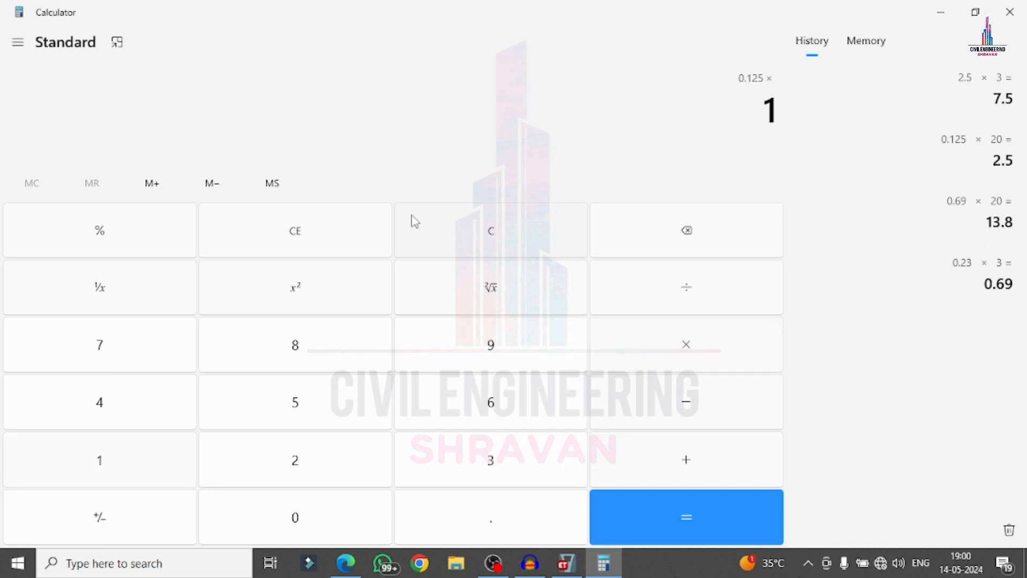
pyautogui.write('.2')
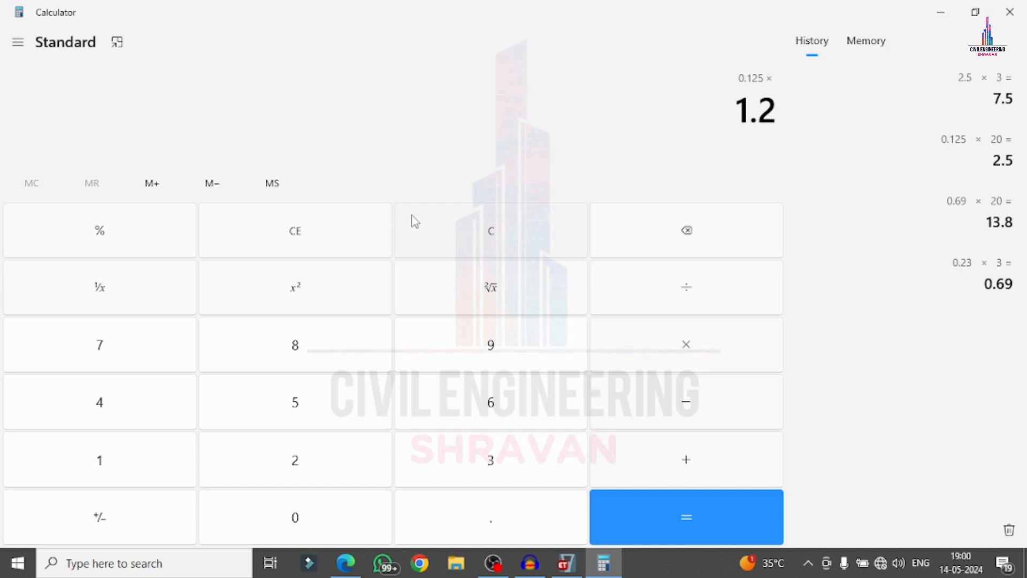
pyautogui.press('*')
pyautogui.write('20')
pyautogui.press('Return')
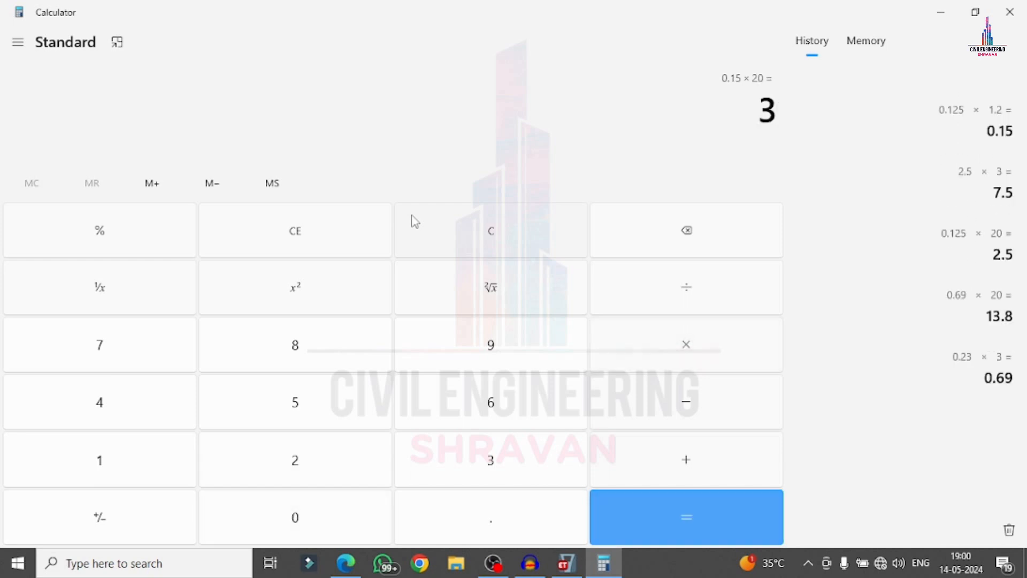
# Add the three load components, 13.8 + 7.5 + 3, and minimize Calculator to return to ETABS.
pyautogui.click(343, 240)
pyautogui.write('13.8')
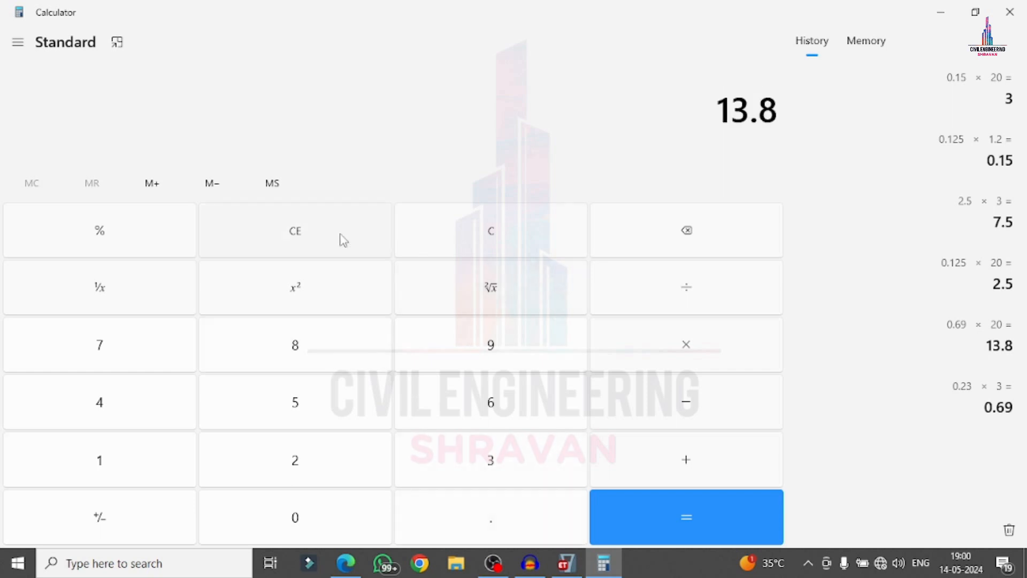
pyautogui.write('+7.5')
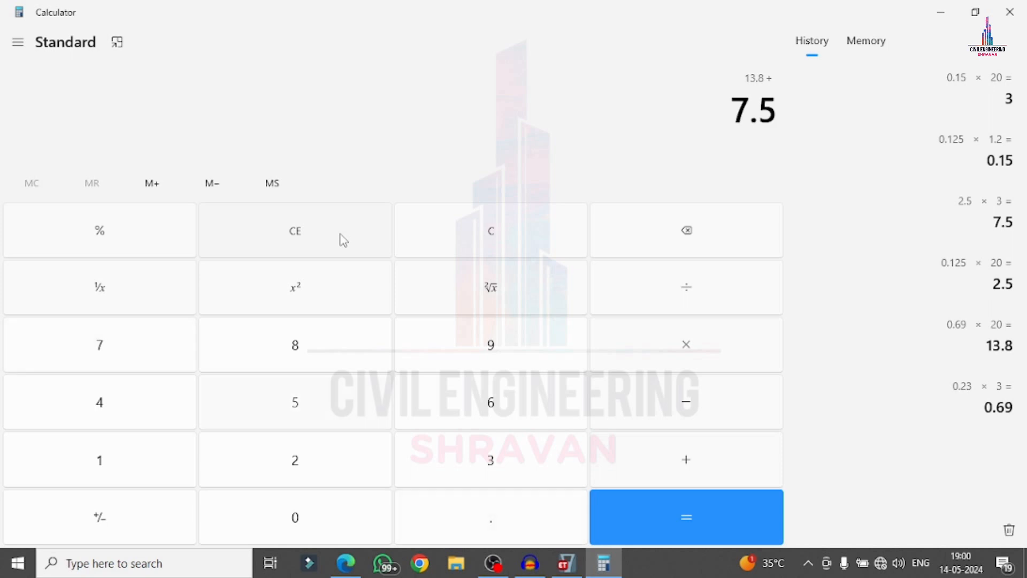
pyautogui.write('+')
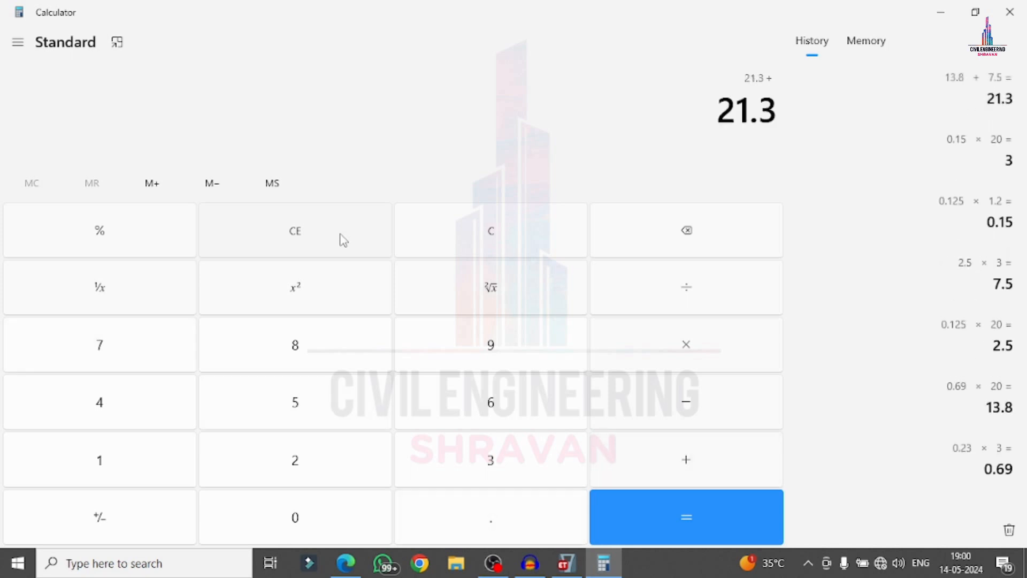
pyautogui.write('3=')
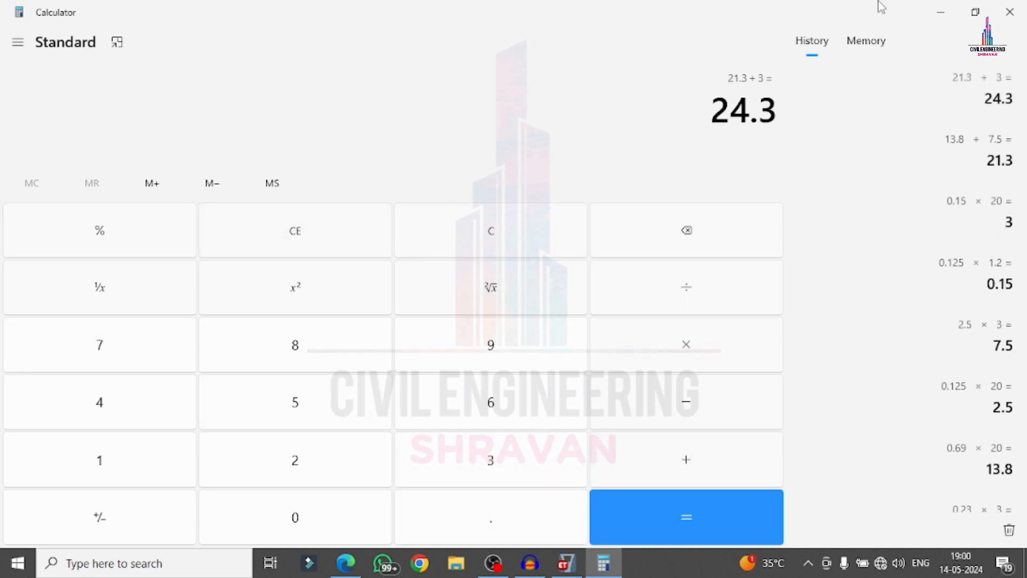
pyautogui.click(946, 6)
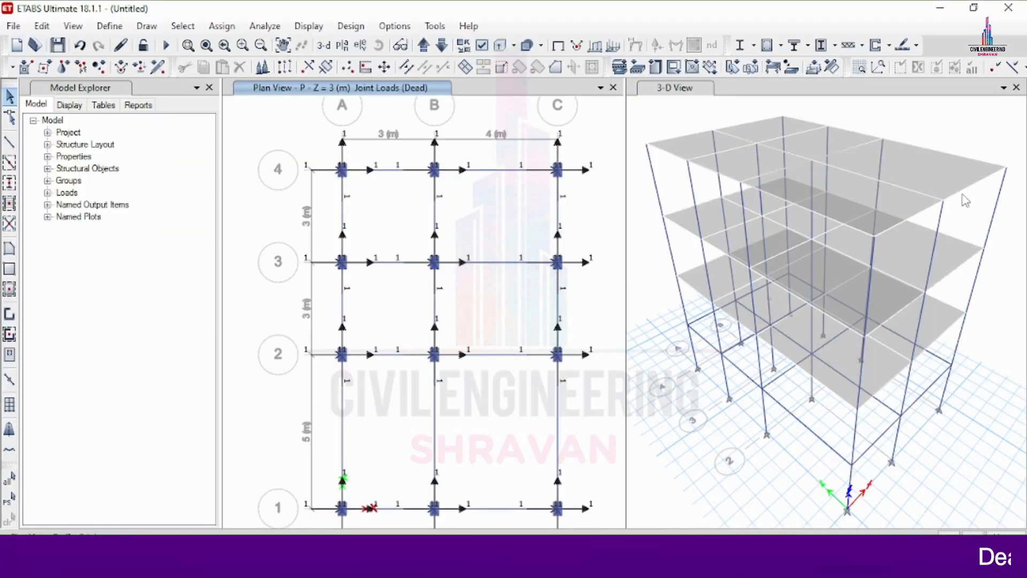
# Select all frames that use the beam section property B.
pyautogui.click(183, 26)
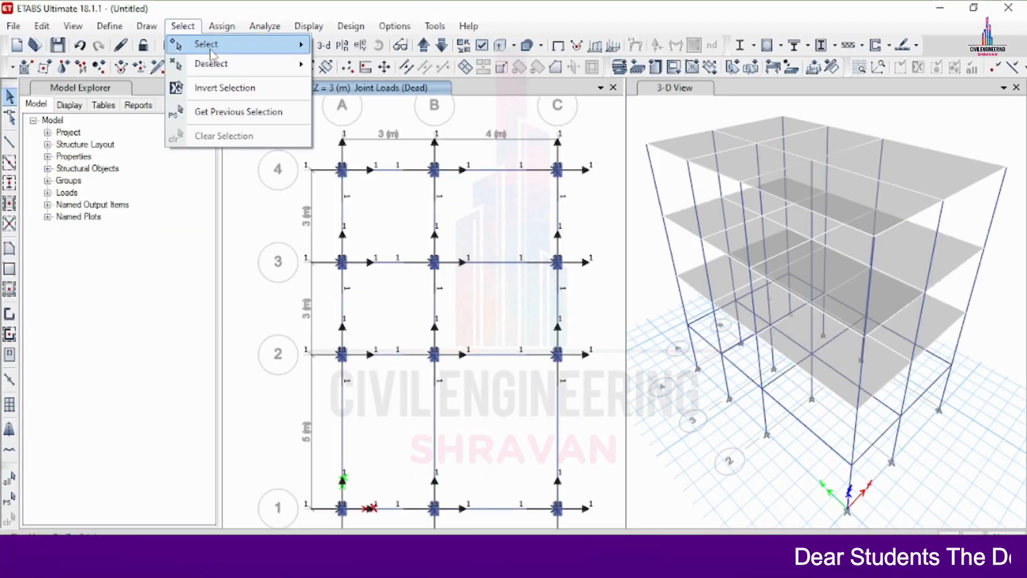
pyautogui.moveTo(214, 51)
pyautogui.moveTo(406, 178)
pyautogui.click(504, 197)
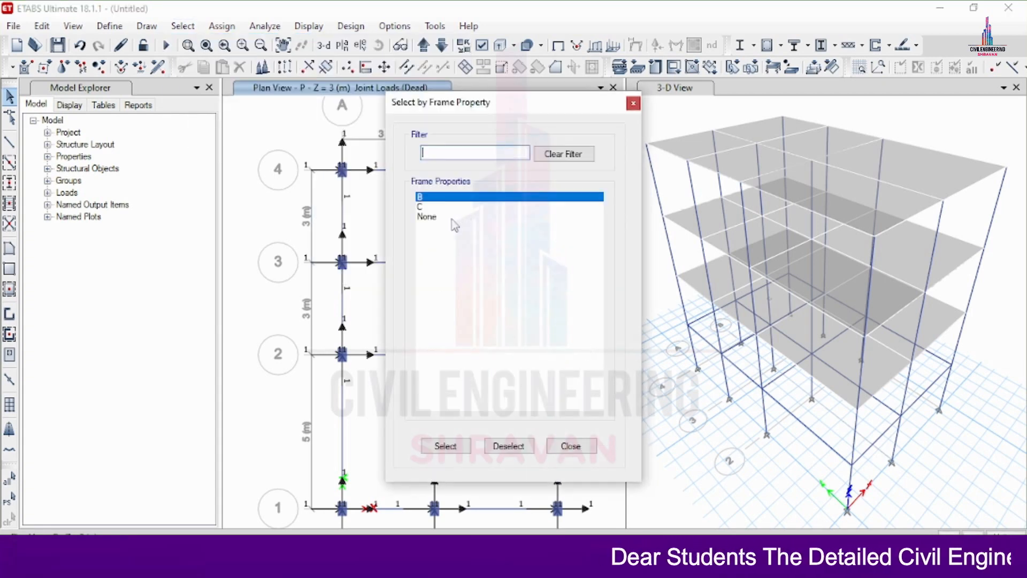
pyautogui.click(446, 445)
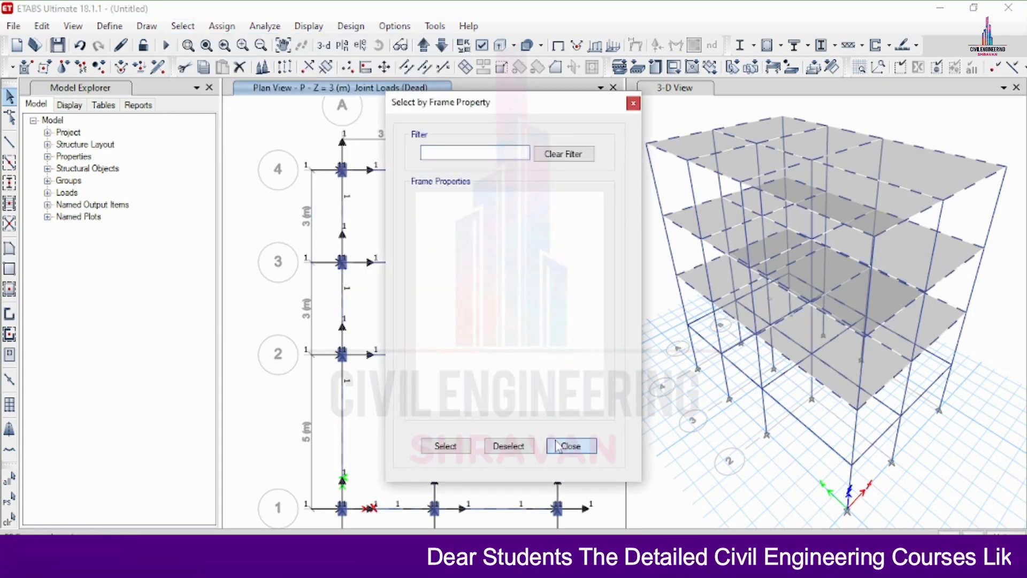
pyautogui.click(570, 445)
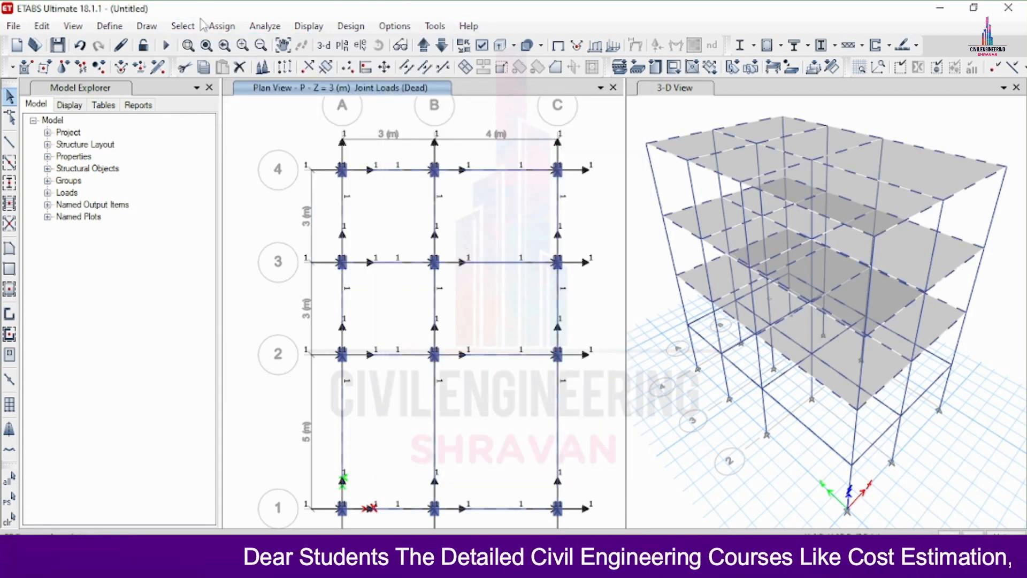
# Assign a uniform distributed Dead load of 24.3 kN/m in the gravity direction to the selected beams, adding to existing loads.
pyautogui.click(222, 25)
pyautogui.moveTo(264, 167)
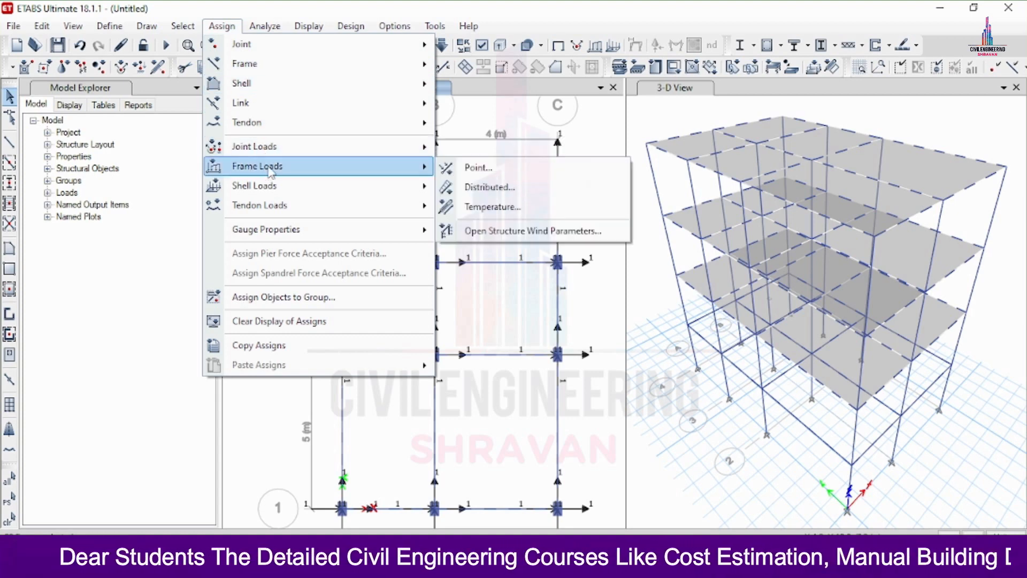
pyautogui.click(490, 186)
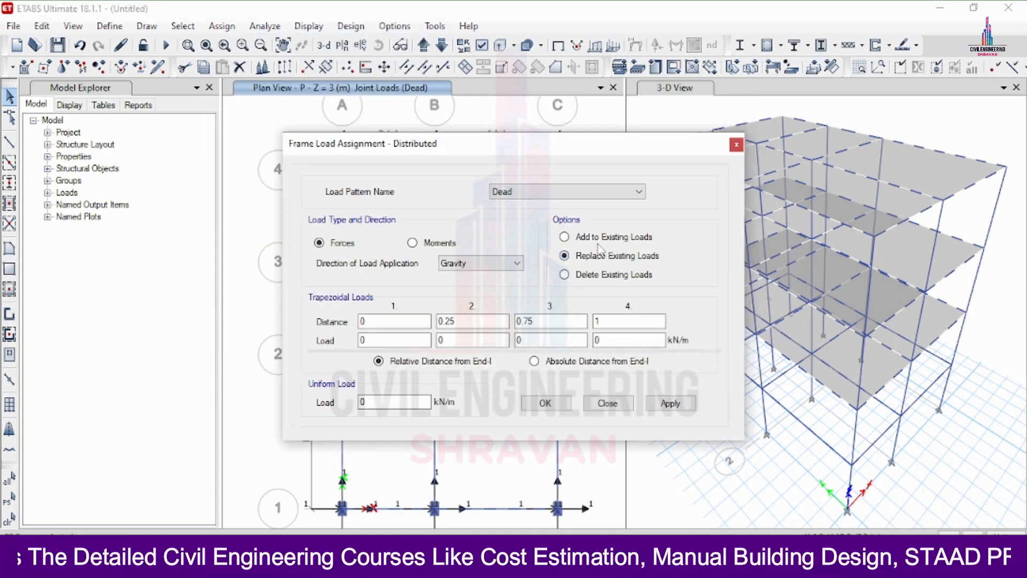
pyautogui.doubleClick(382, 401)
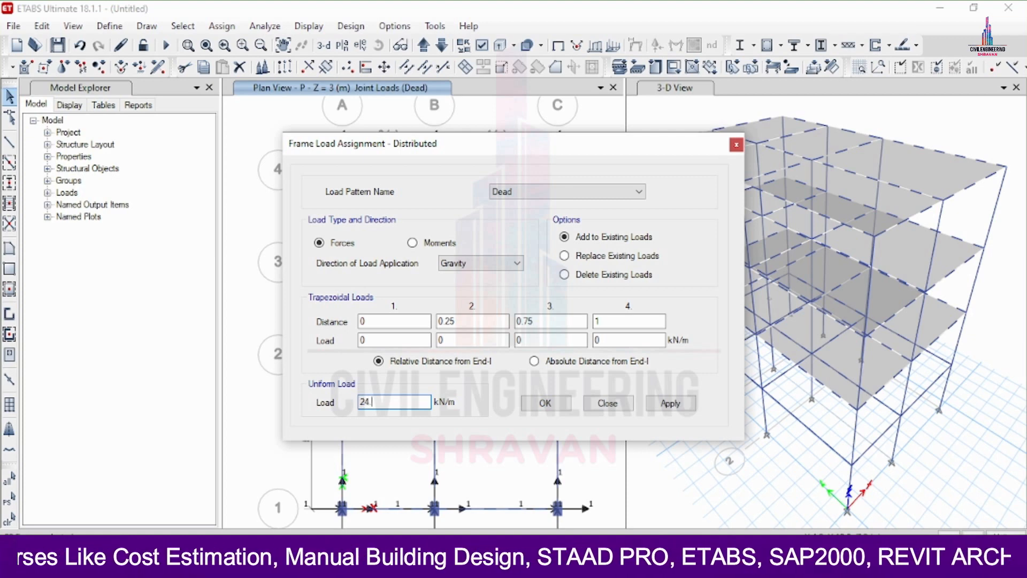
pyautogui.click(670, 405)
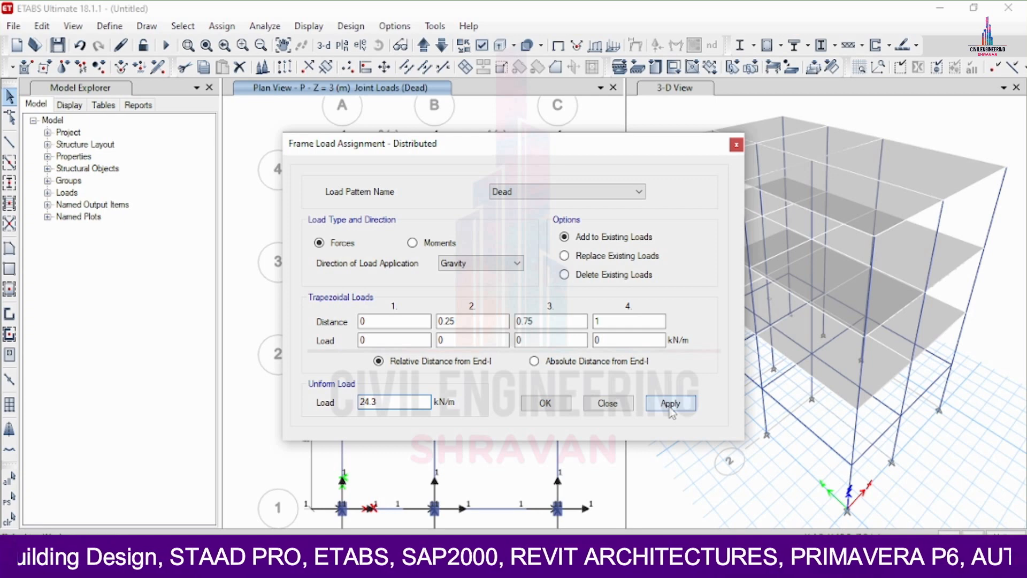
# Apply the 24.3 kN/m uniform Dead load to the beams and finish the frame load assignment.
pyautogui.click(670, 405)
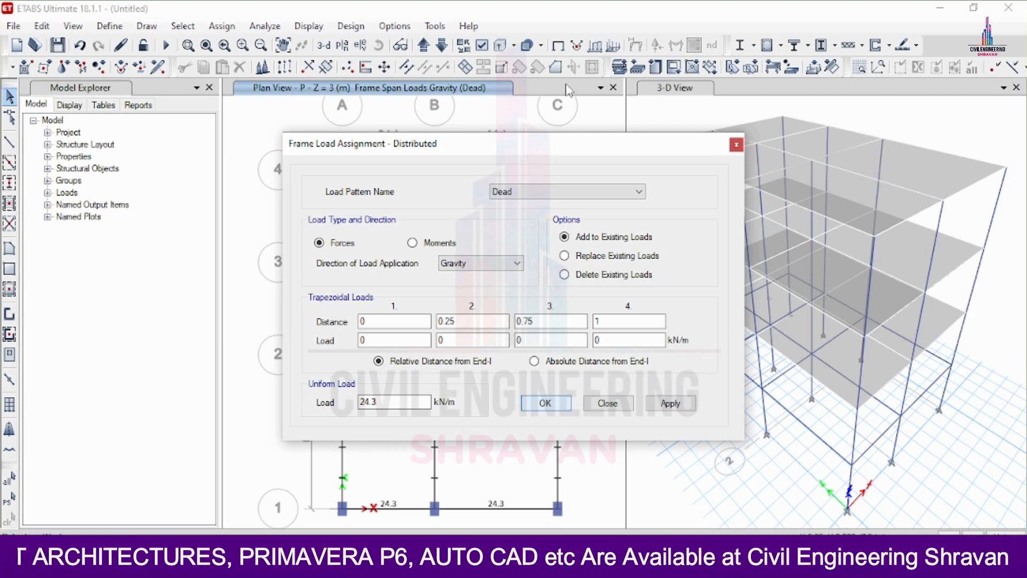
pyautogui.press('Return')
# Select all slabs that use the slab property Slab125.
pyautogui.click(183, 26)
pyautogui.moveTo(191, 48)
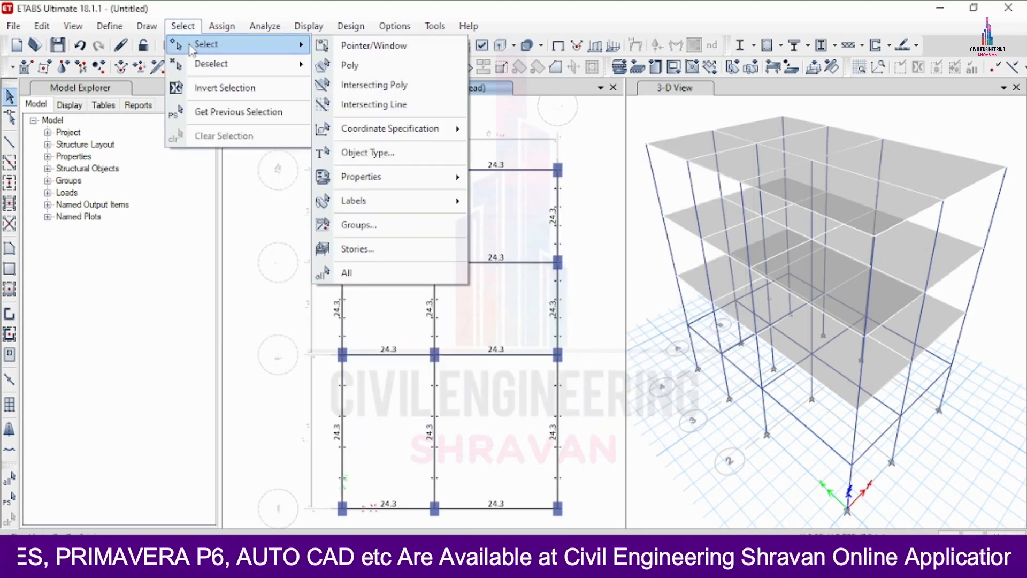
pyautogui.moveTo(383, 177)
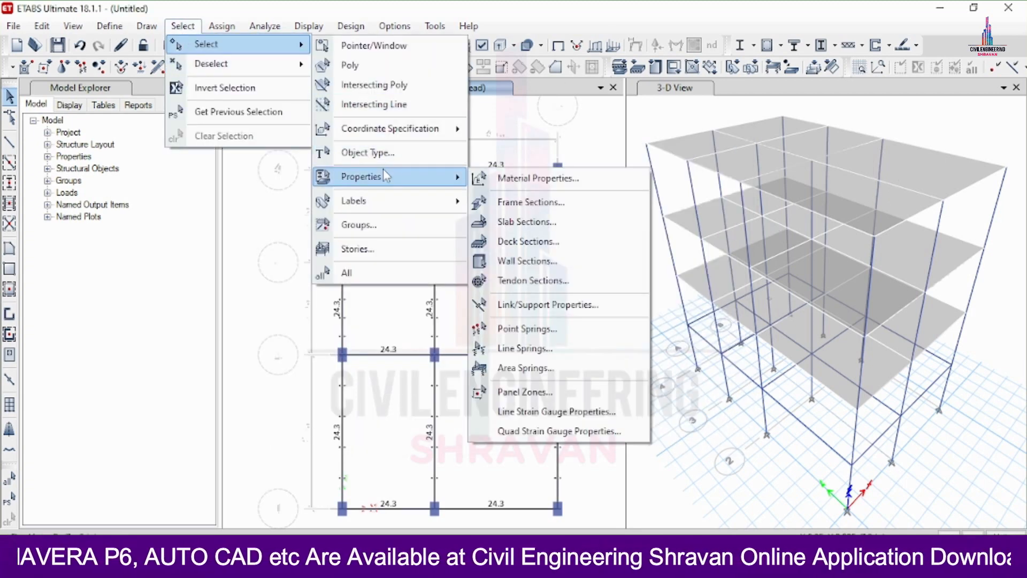
pyautogui.click(507, 225)
pyautogui.click(444, 172)
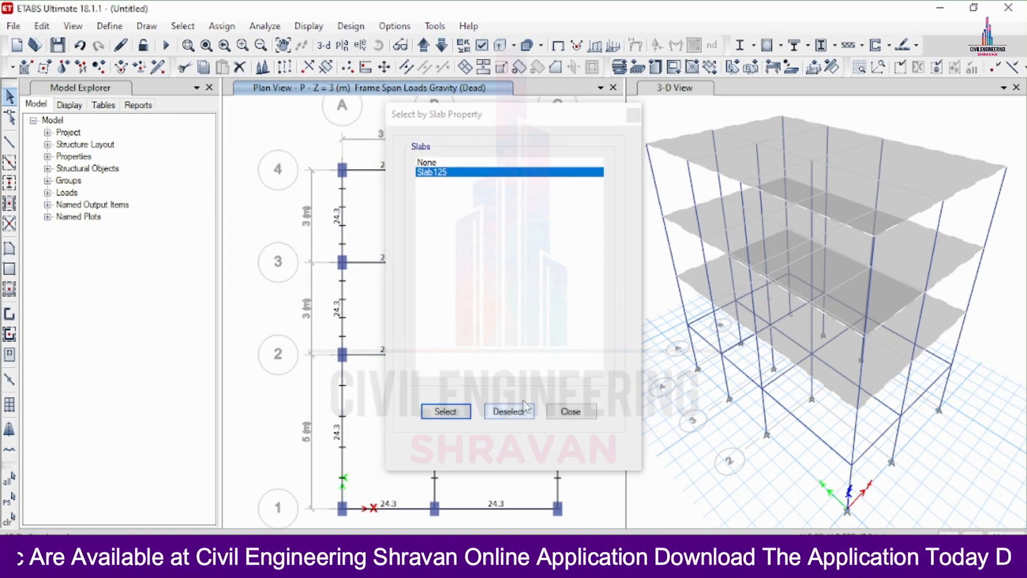
pyautogui.click(583, 410)
# Open the uniform shell load assignment for the selected slabs.
pyautogui.click(222, 26)
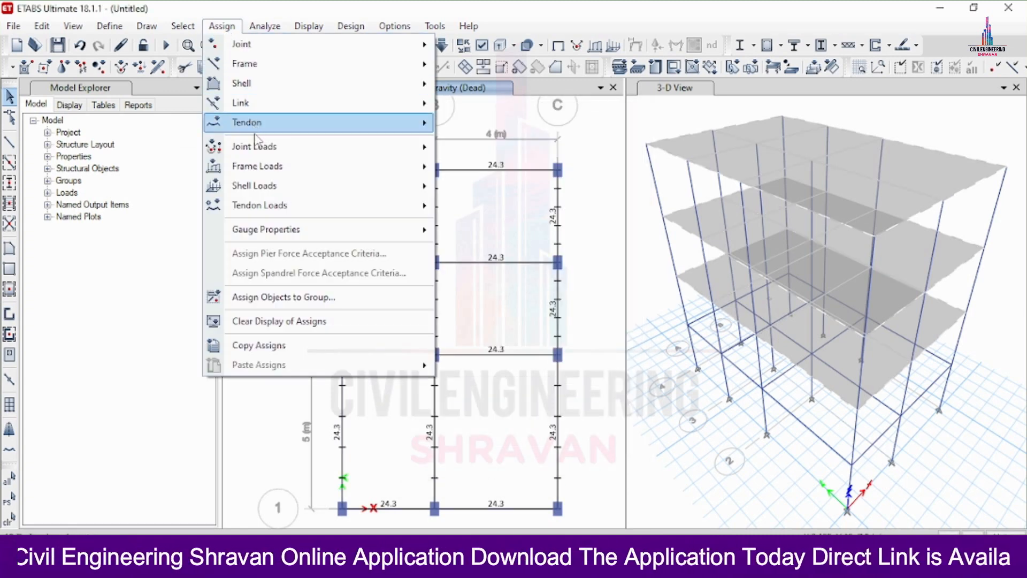
pyautogui.moveTo(349, 185)
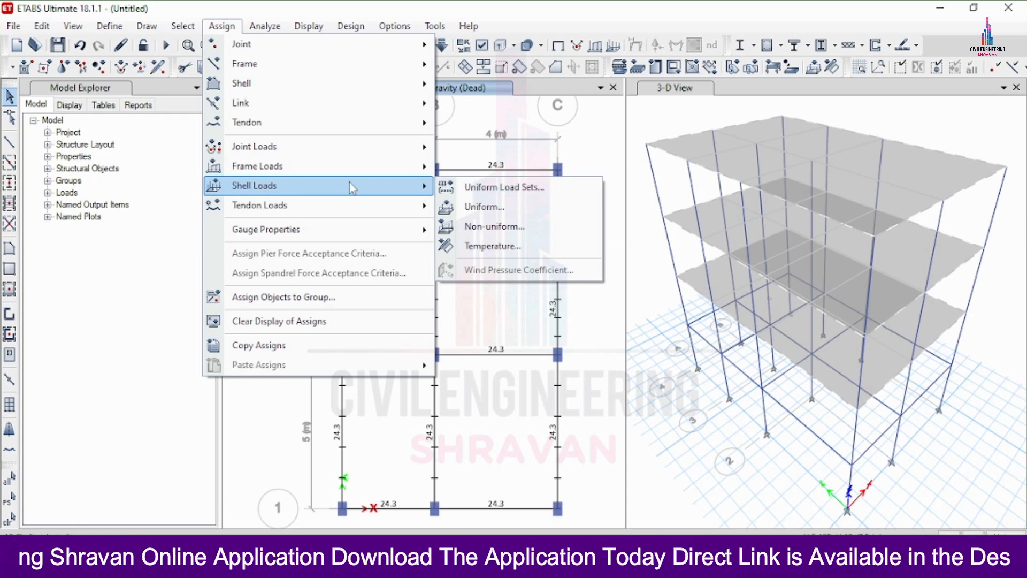
pyautogui.click(484, 207)
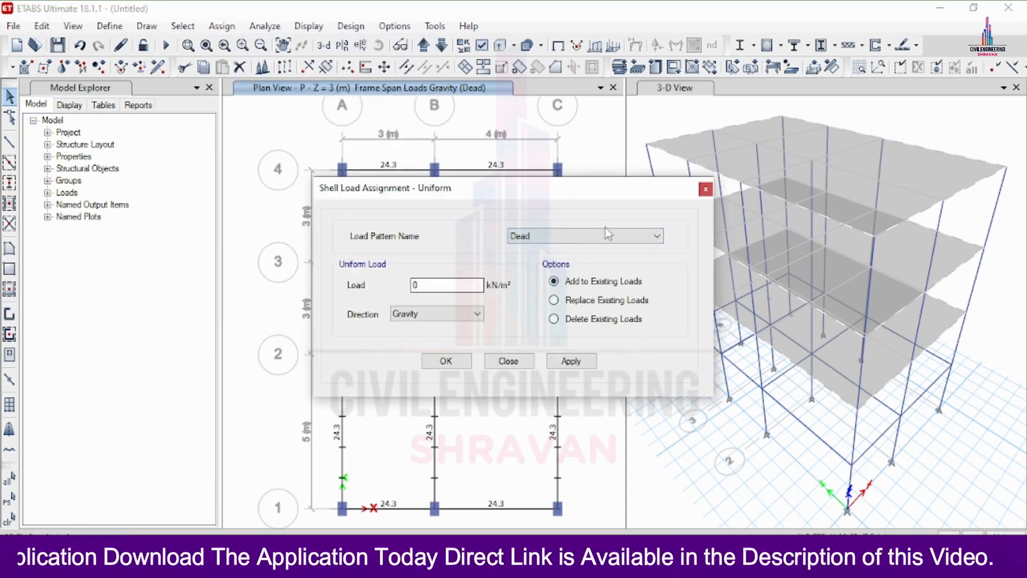
# Switch to Calculator, clear the entry and compute the slab dead load as 0.05 × 20.
pyautogui.hotkey('alt', 'Tab')
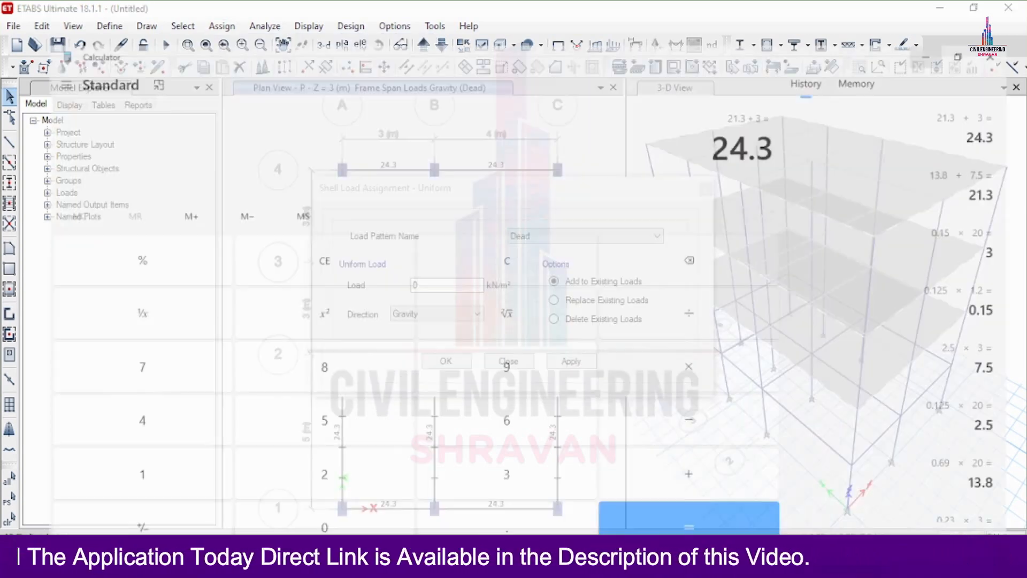
pyautogui.click(246, 231)
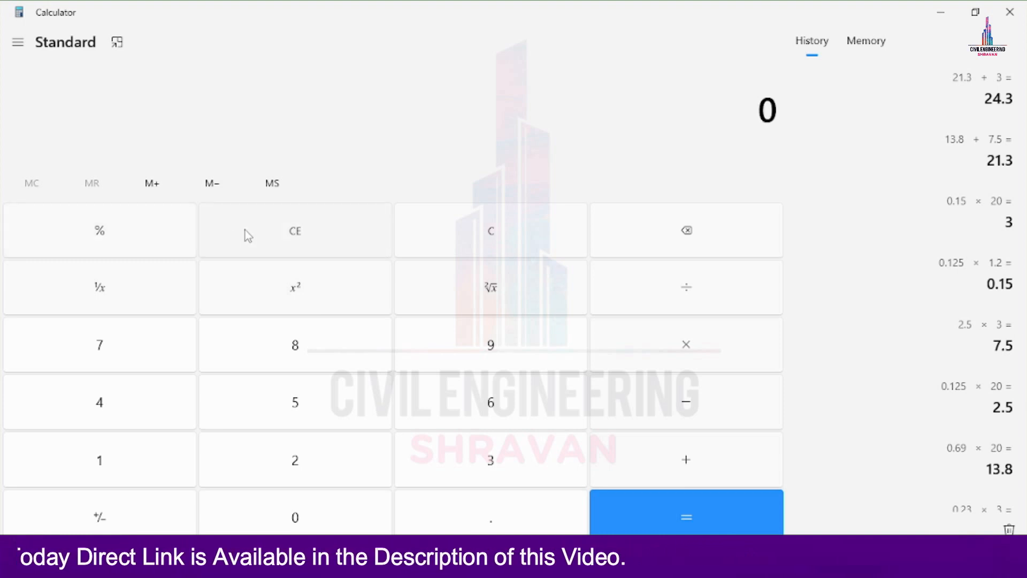
pyautogui.write('05')
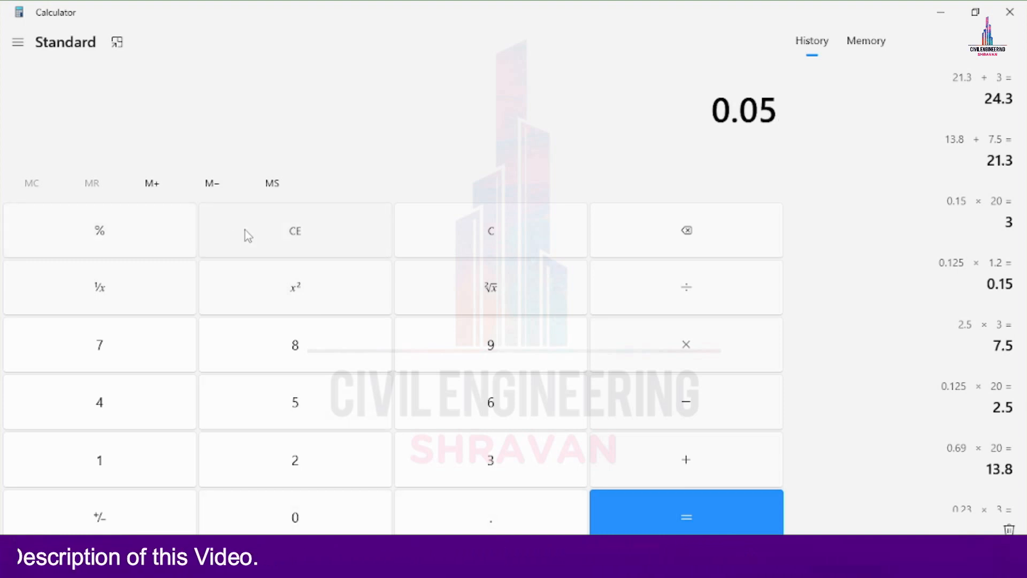
pyautogui.write('*')
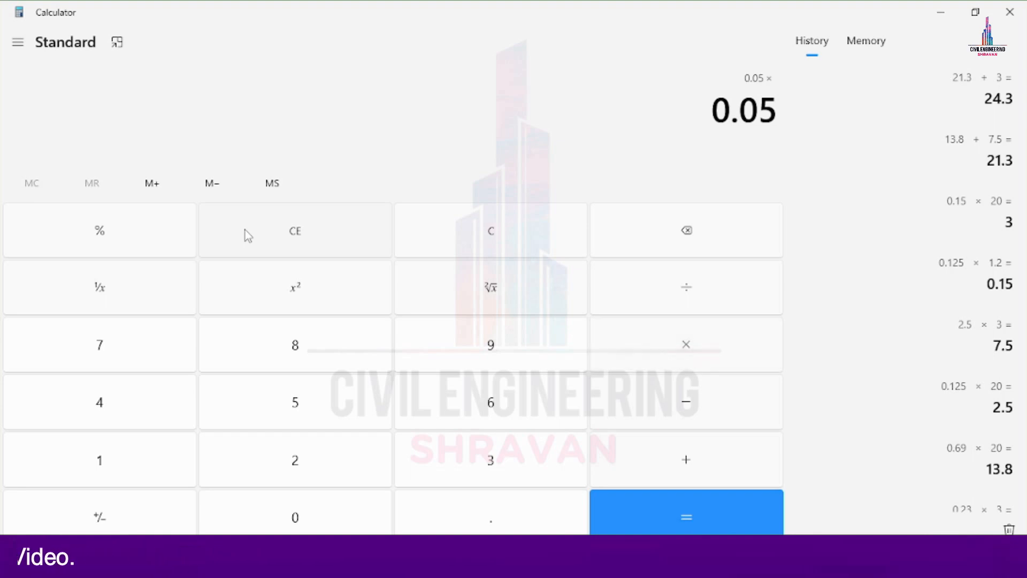
pyautogui.write('20')
pyautogui.press('Return')
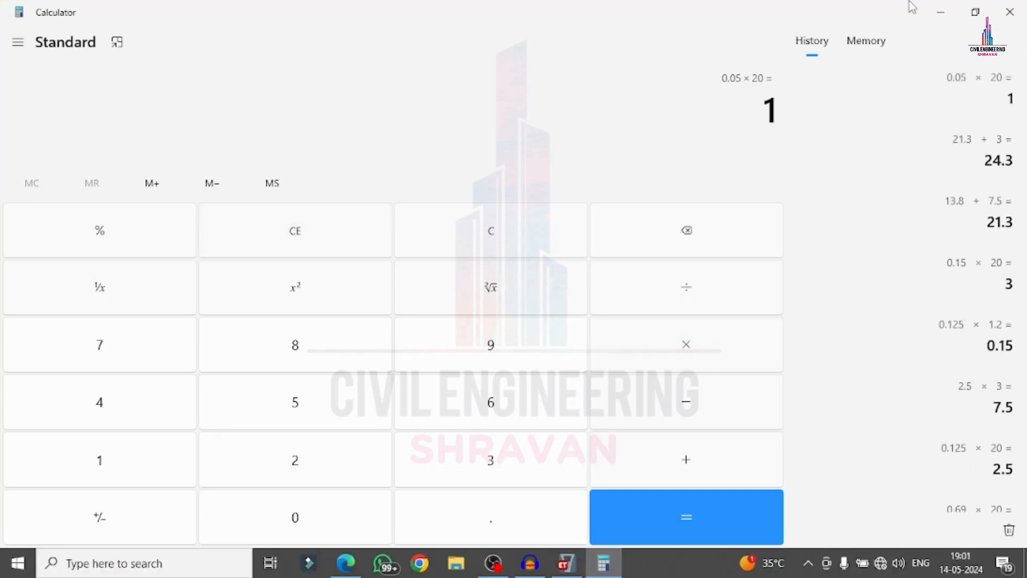
# Return to ETABS and assign a uniform Dead load of 1 kN/m² in the gravity direction to the slabs, adding to existing loads.
pyautogui.click(941, 11)
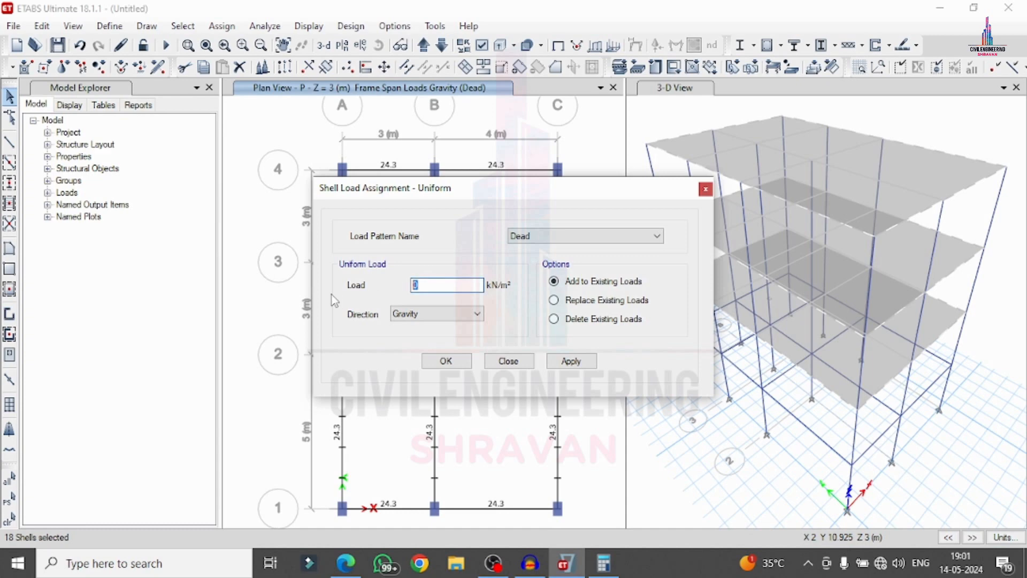
pyautogui.click(581, 362)
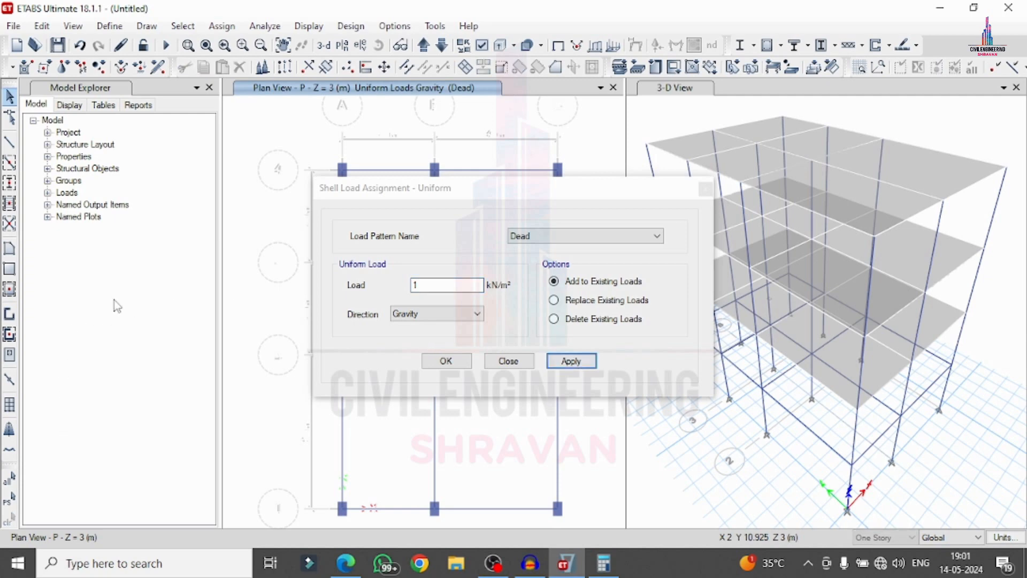
# Reselect the same slabs and assign a uniform Live load of 2 kN/m² in the gravity direction, adding to existing loads.
pyautogui.click(9, 501)
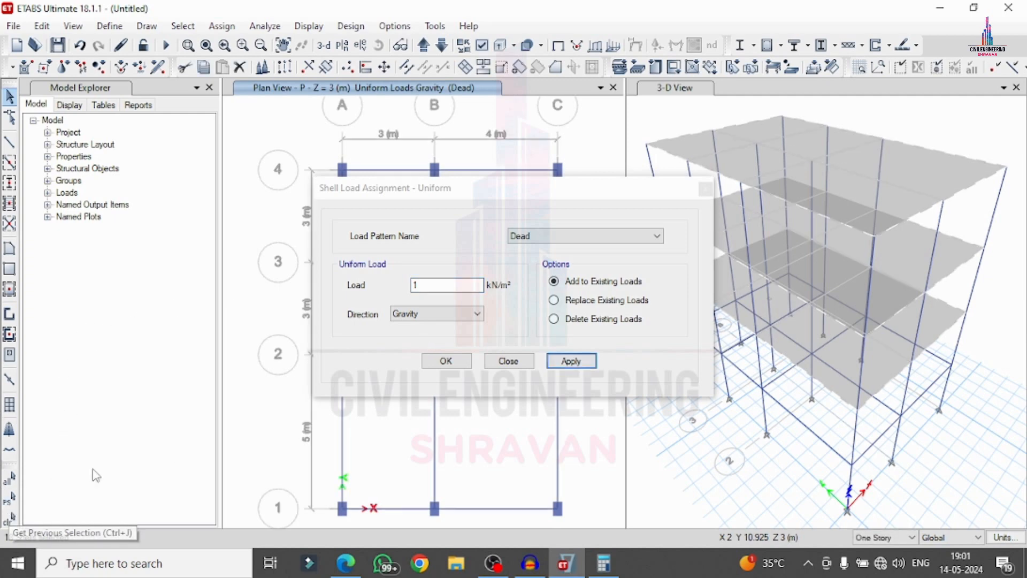
pyautogui.doubleClick(413, 285)
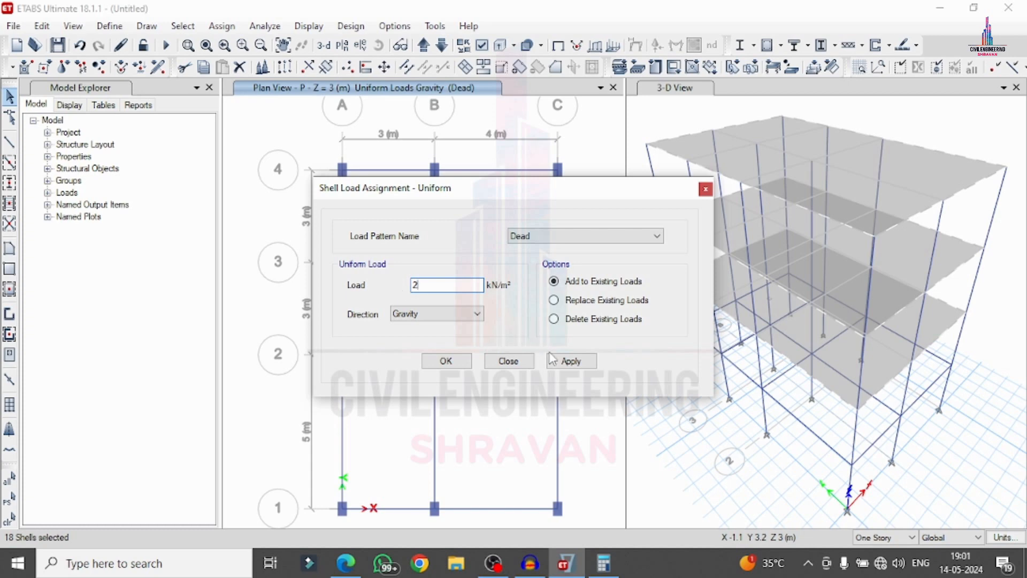
pyautogui.click(581, 237)
pyautogui.click(577, 255)
pyautogui.click(555, 364)
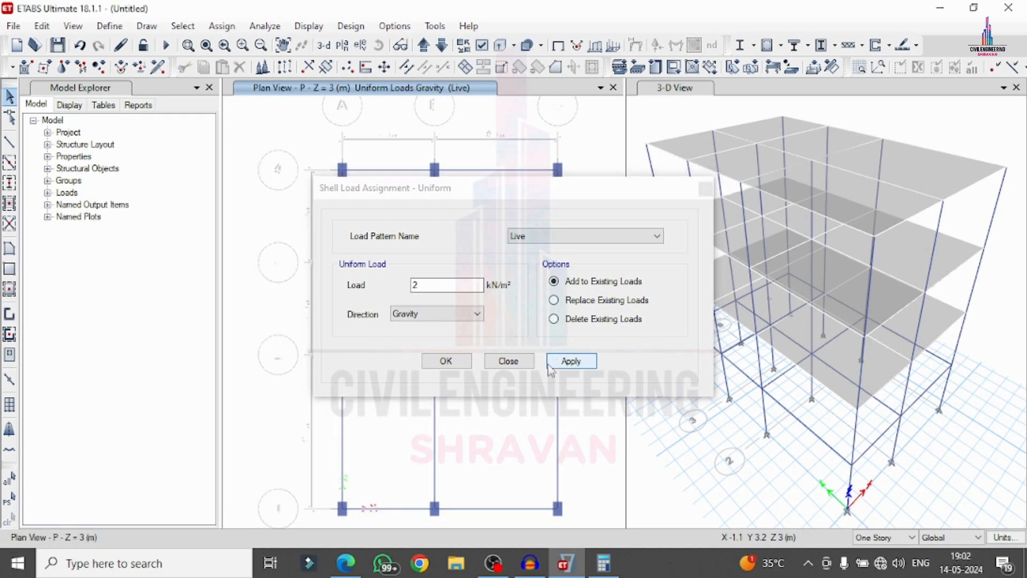
pyautogui.click(453, 364)
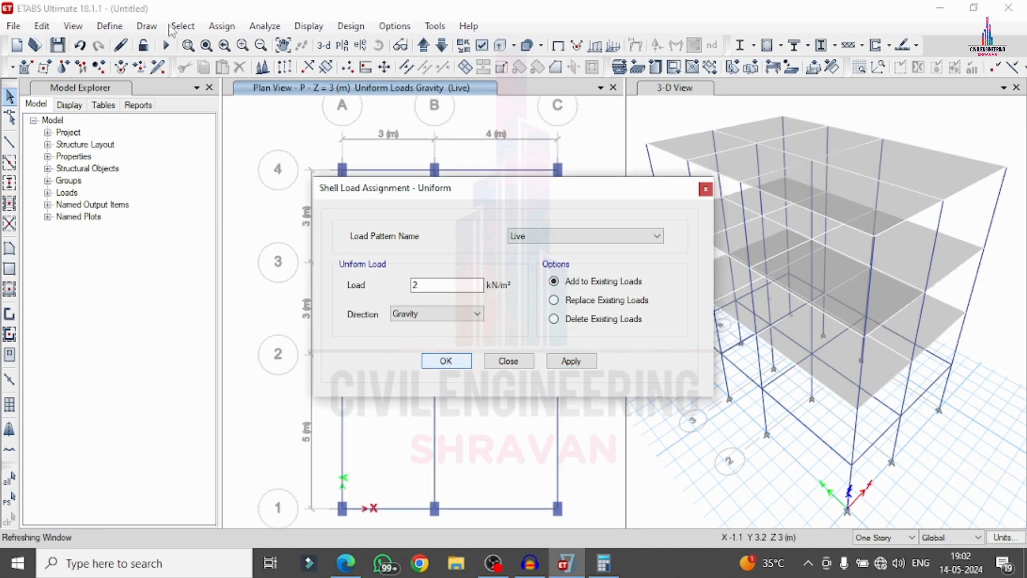
# Add the default design load combinations for Concrete Frame Design and Concrete Slab Design.
pyautogui.click(111, 27)
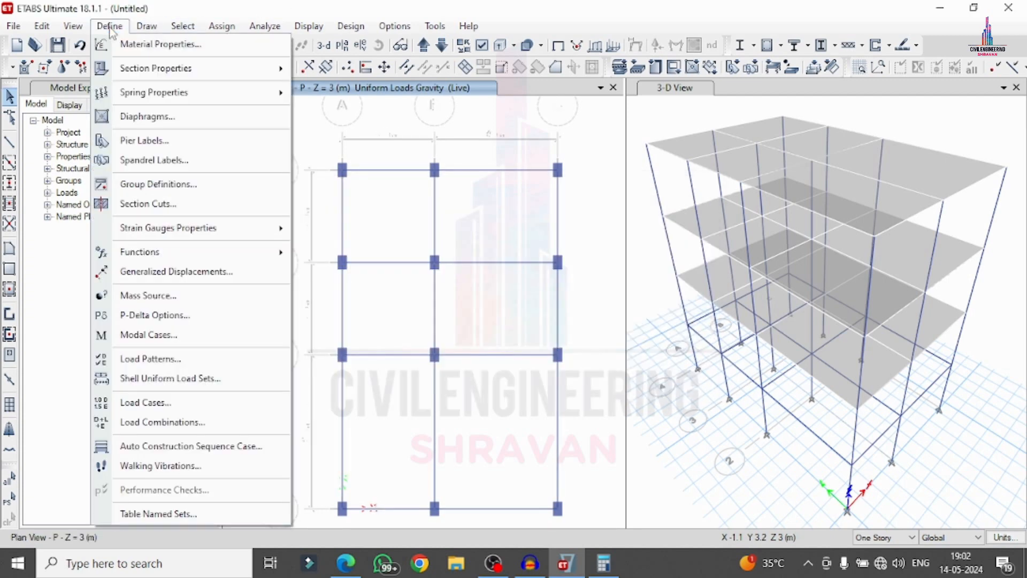
pyautogui.click(170, 423)
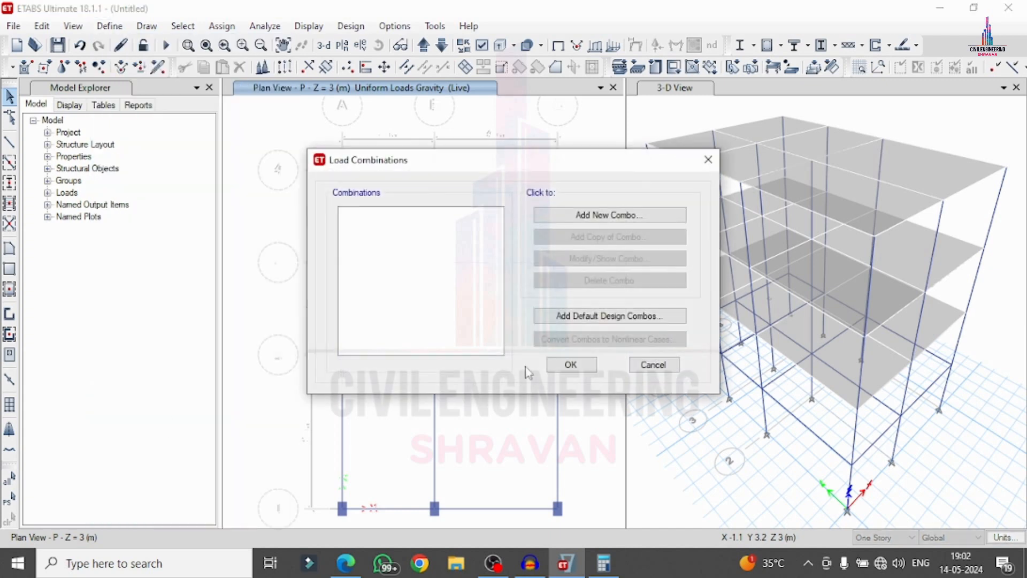
pyautogui.click(590, 318)
pyautogui.click(489, 297)
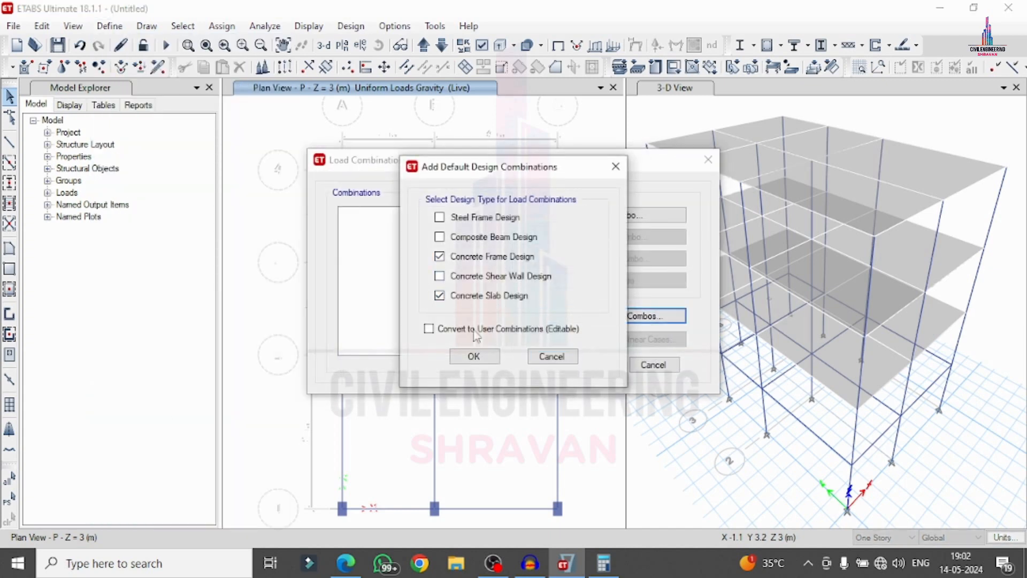
pyautogui.click(466, 358)
pyautogui.click(559, 366)
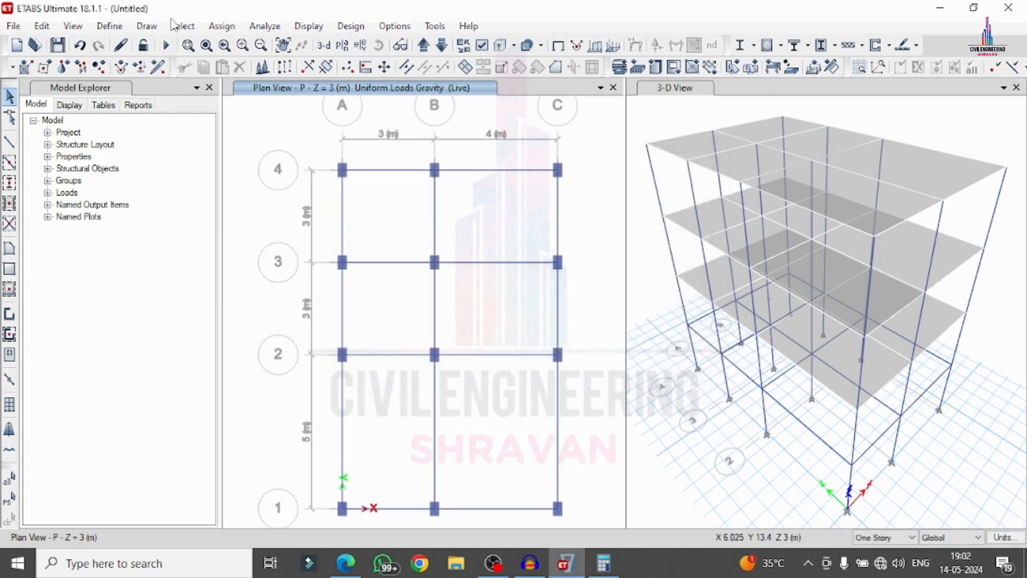
# Select all objects on story F by using selection by stories.
pyautogui.click(183, 26)
pyautogui.click(182, 30)
pyautogui.click(182, 28)
pyautogui.click(182, 28)
pyautogui.click(182, 27)
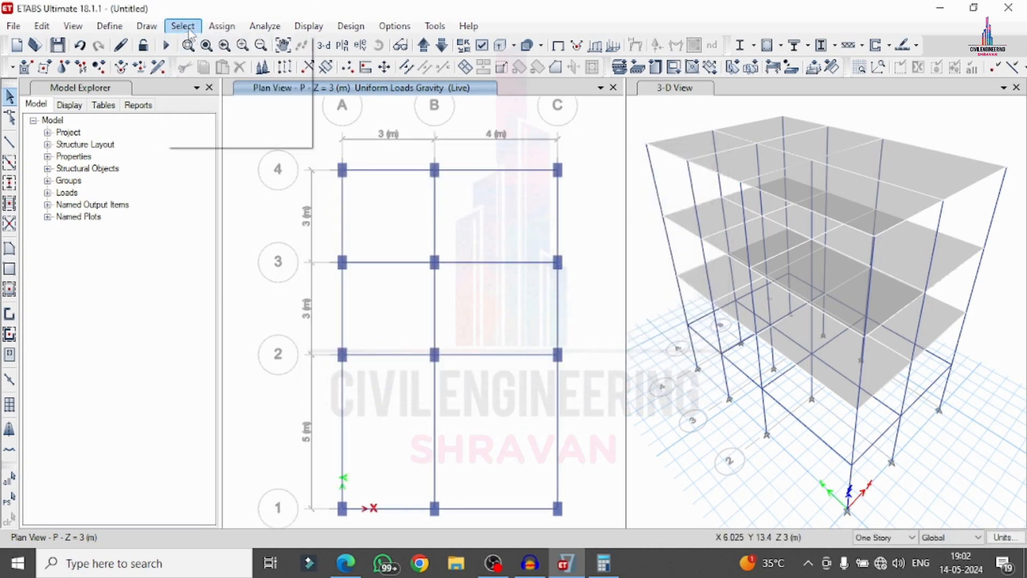
pyautogui.moveTo(197, 45)
pyautogui.click(407, 248)
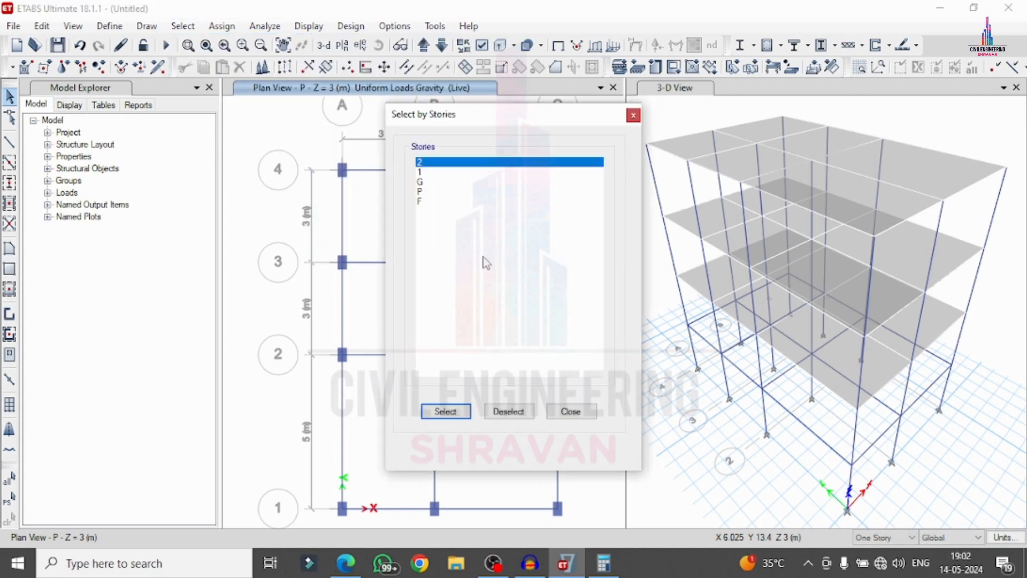
pyautogui.click(428, 202)
pyautogui.click(445, 411)
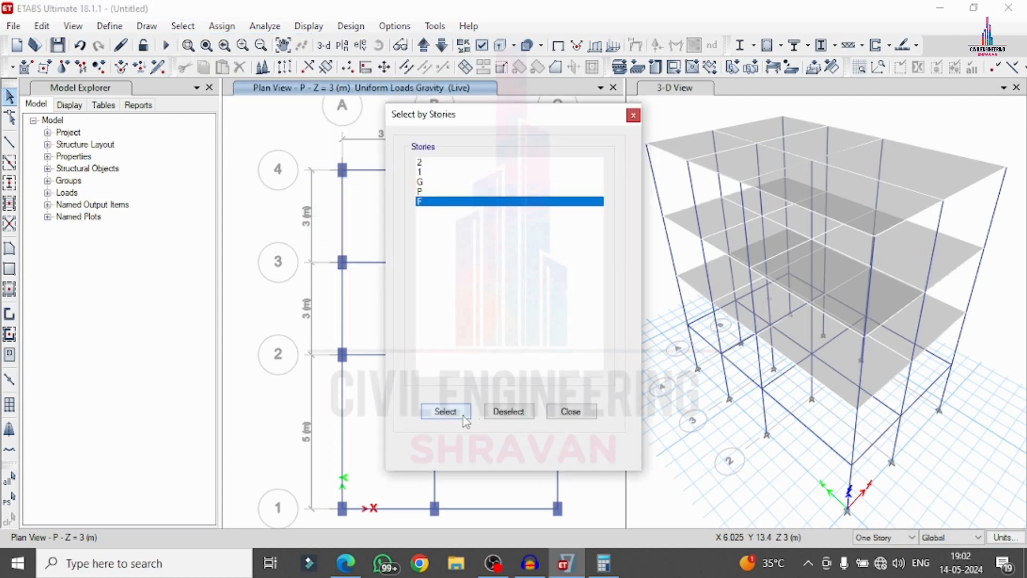
pyautogui.click(571, 411)
# Assign fixed restraints to the selected base joints, restraining all translations and rotations about X, Y and Z.
pyautogui.click(221, 25)
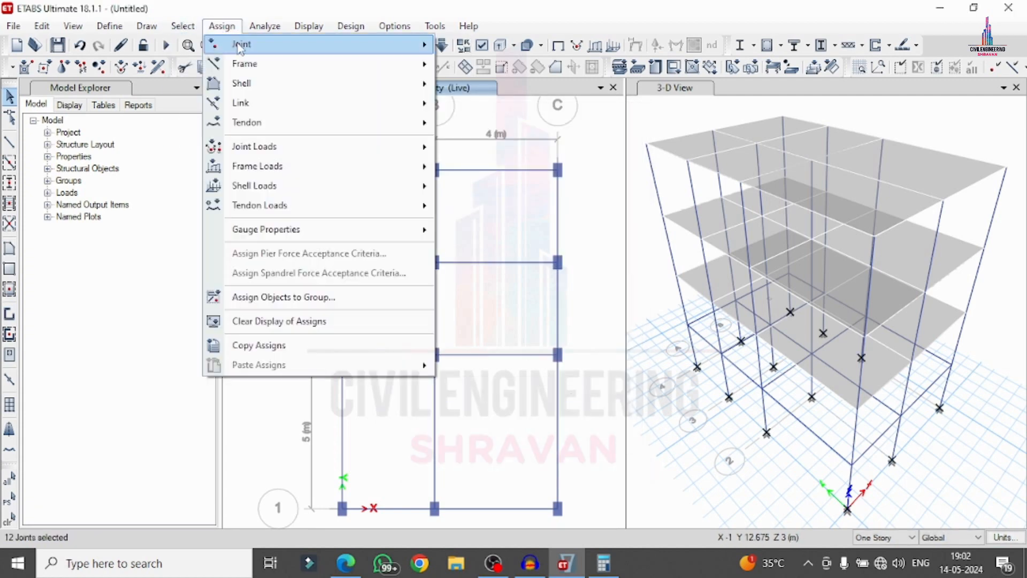
pyautogui.moveTo(375, 44)
pyautogui.click(486, 45)
pyautogui.click(457, 325)
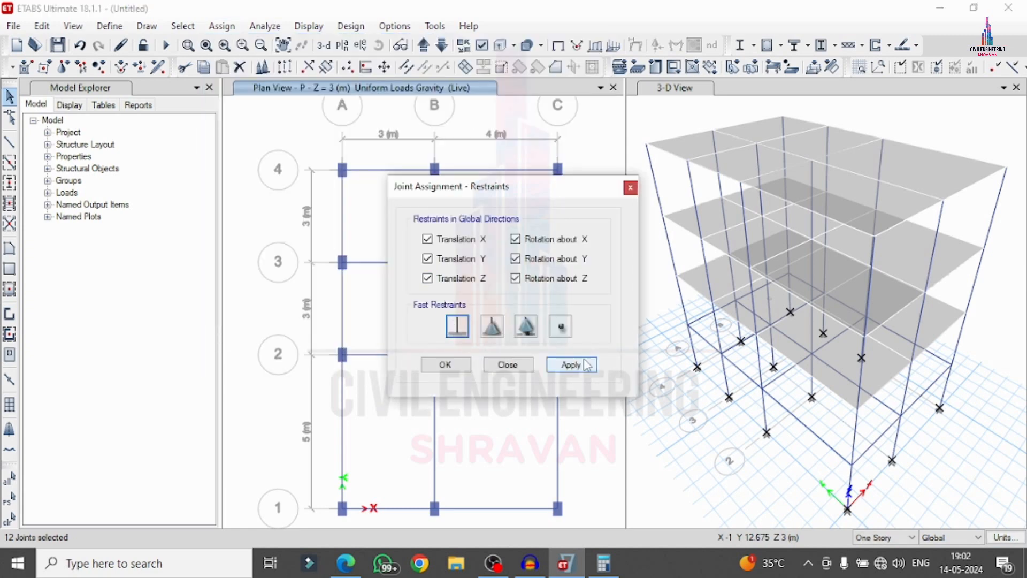
pyautogui.click(579, 365)
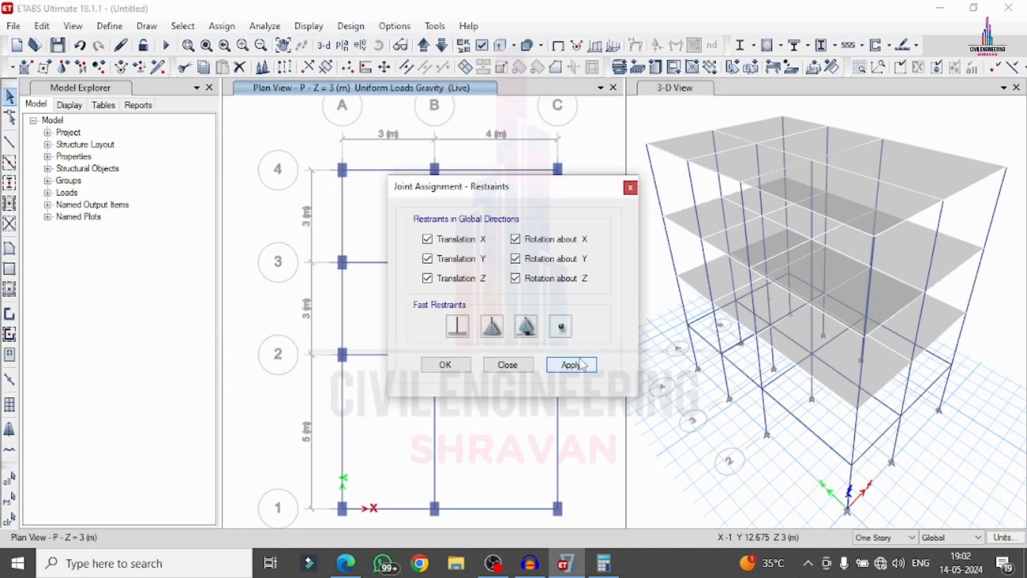
pyautogui.click(438, 370)
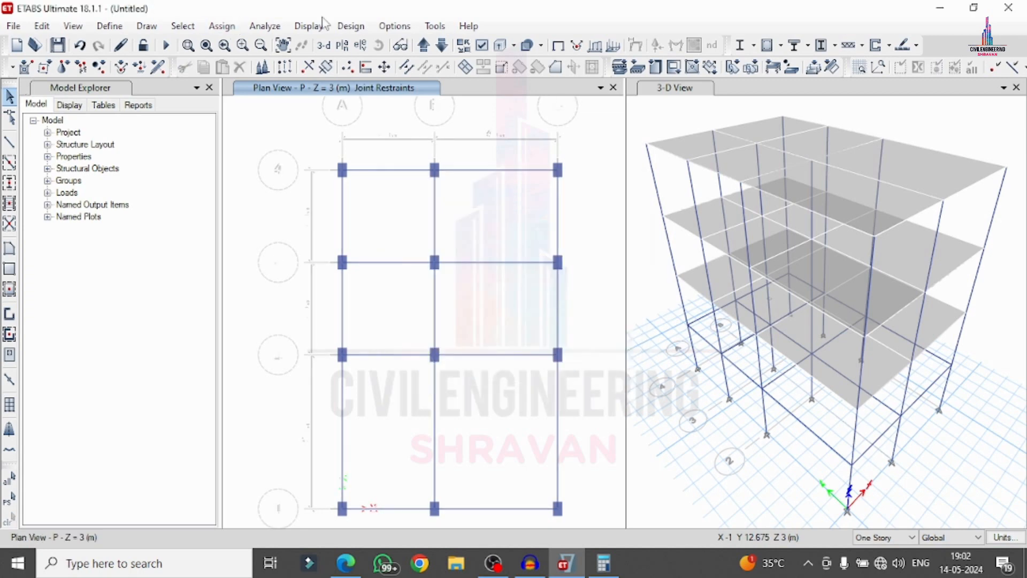
# Move the plan view up to story G and check the model for joint, frame and shell tolerances, dismissing the report.
pyautogui.click(423, 45)
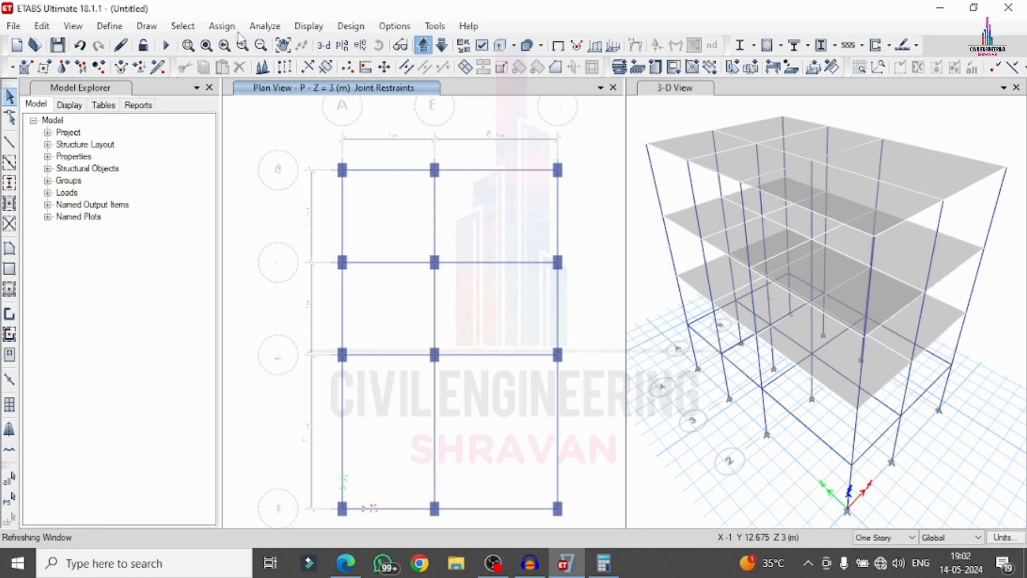
pyautogui.click(268, 26)
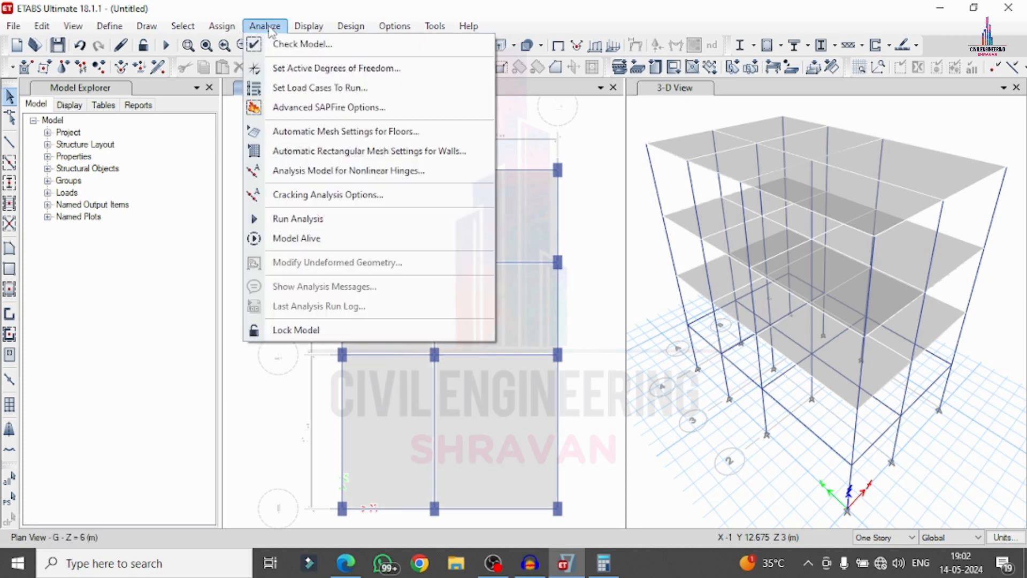
pyautogui.click(297, 43)
pyautogui.click(417, 125)
pyautogui.click(415, 140)
pyautogui.click(414, 155)
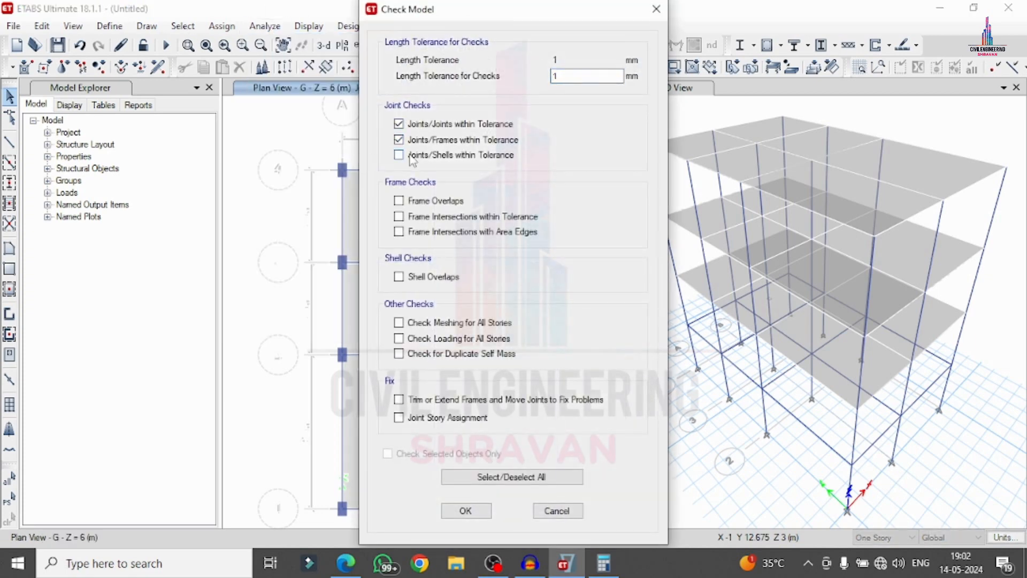
pyautogui.click(481, 513)
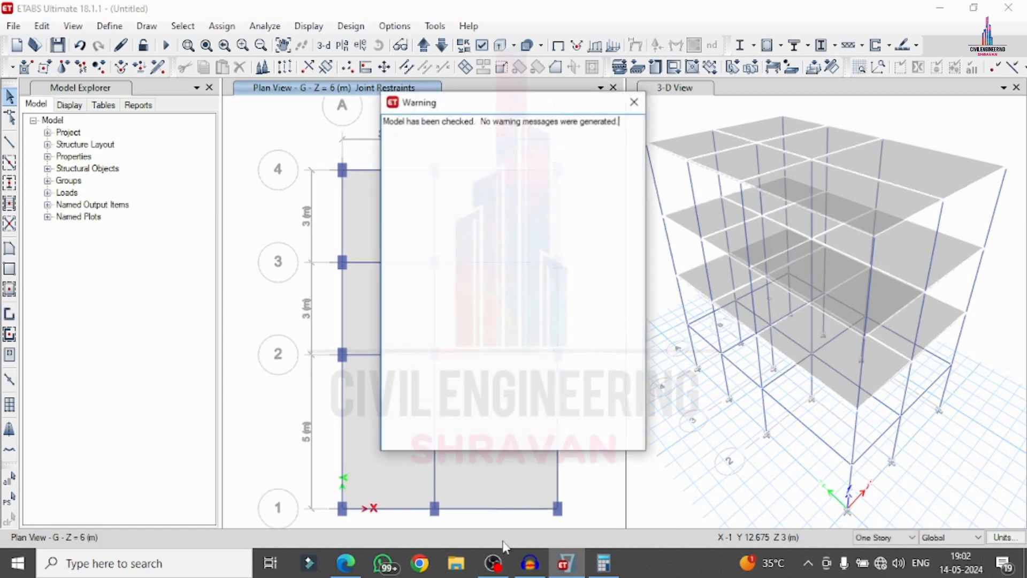
pyautogui.click(635, 101)
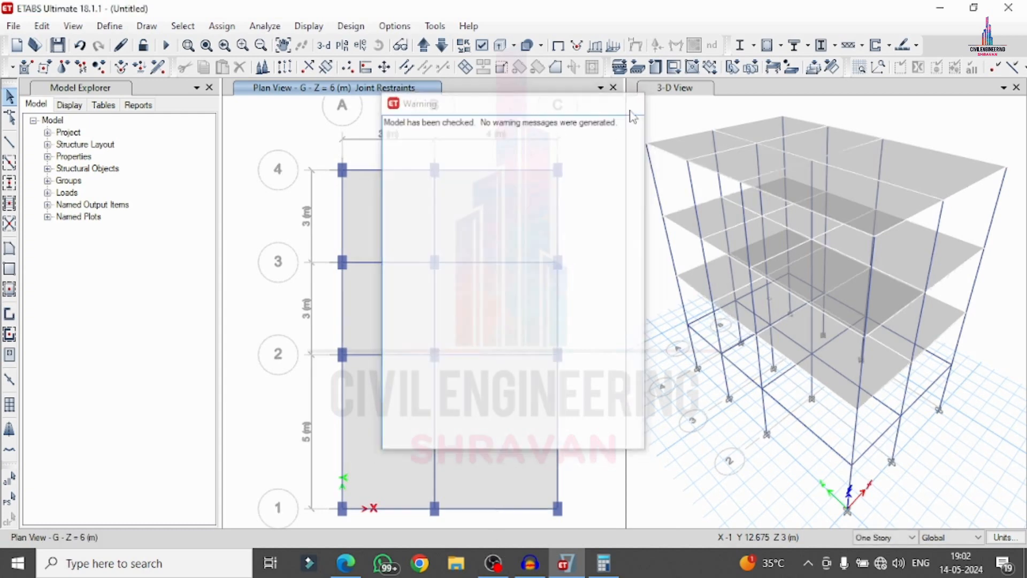
# Run the analysis from the load case run settings, saving the model as DUPLEX.
pyautogui.click(265, 26)
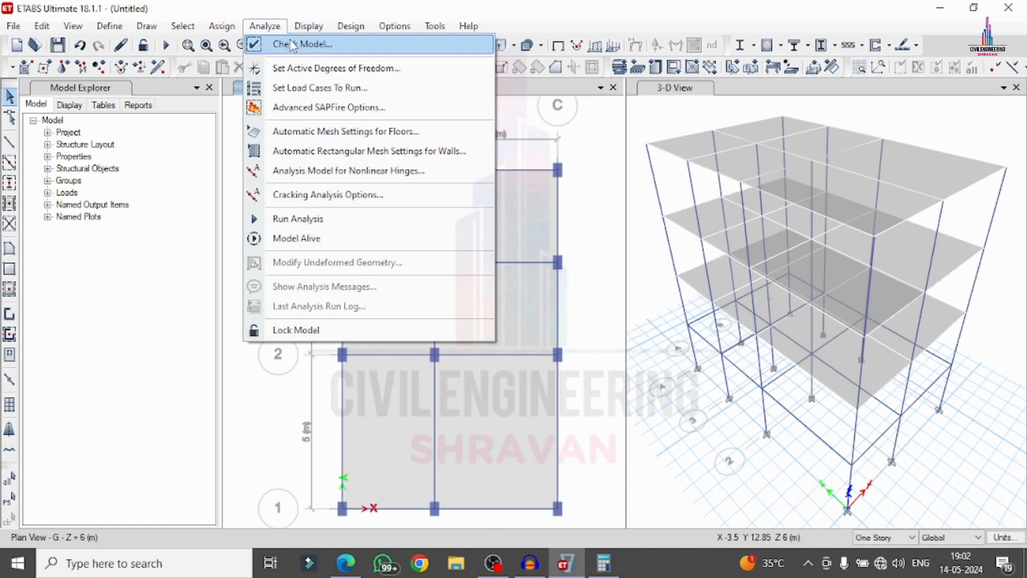
pyautogui.click(297, 87)
pyautogui.click(744, 403)
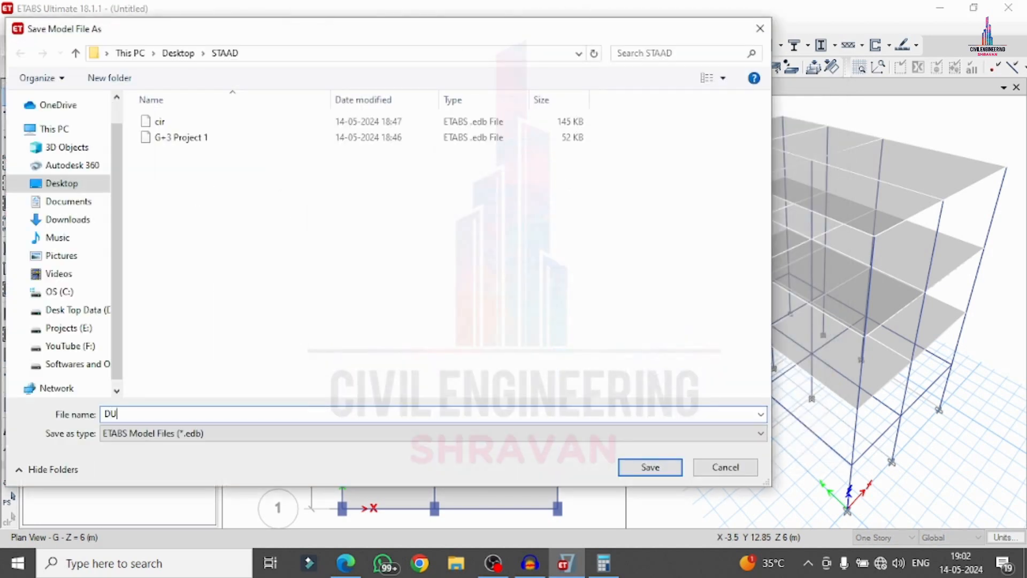
pyautogui.press('Return')
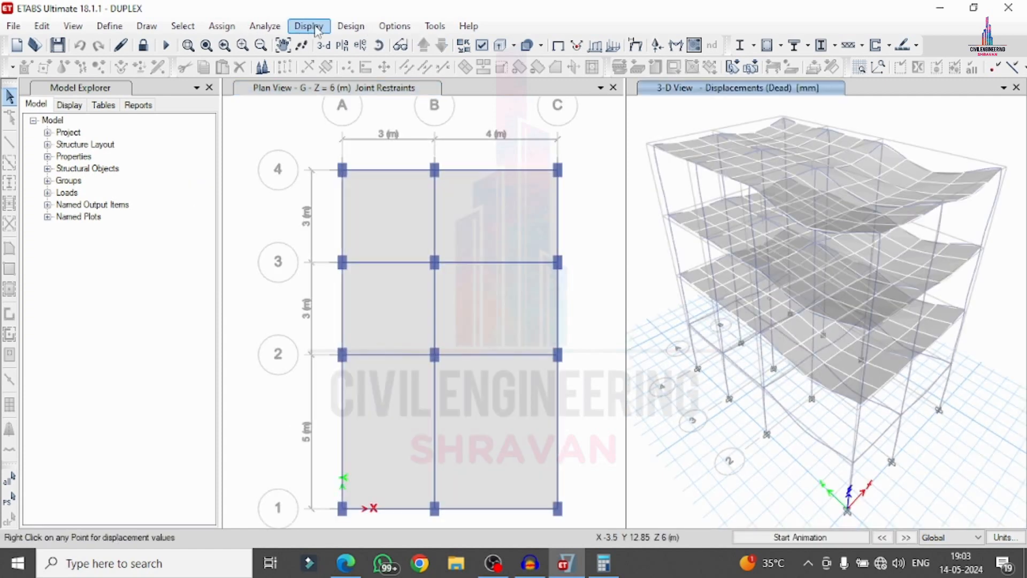
# Examine the load case choices in the deformed shape settings, keeping the current display.
pyautogui.click(313, 27)
pyautogui.click(353, 93)
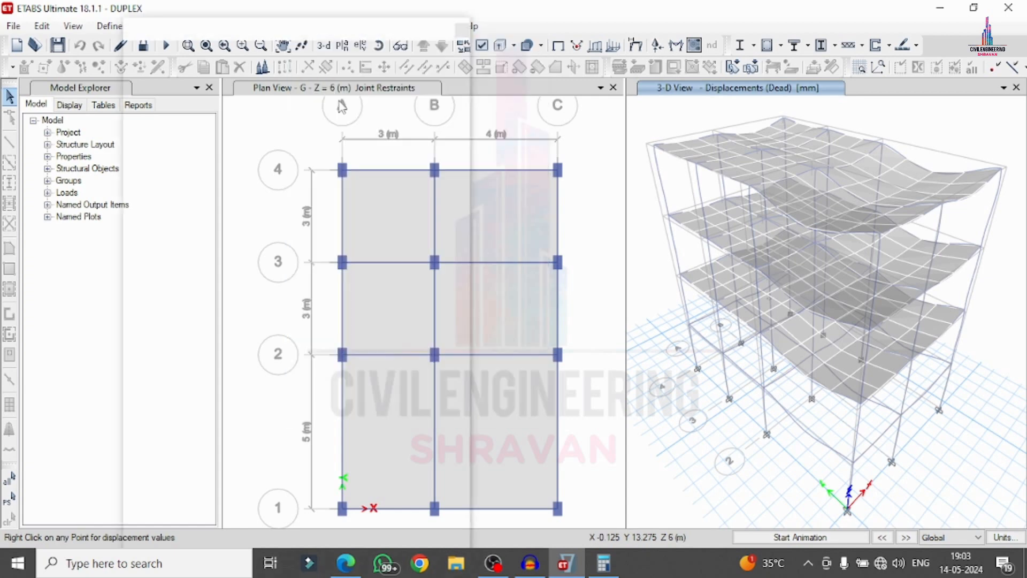
pyautogui.click(416, 95)
pyautogui.click(417, 102)
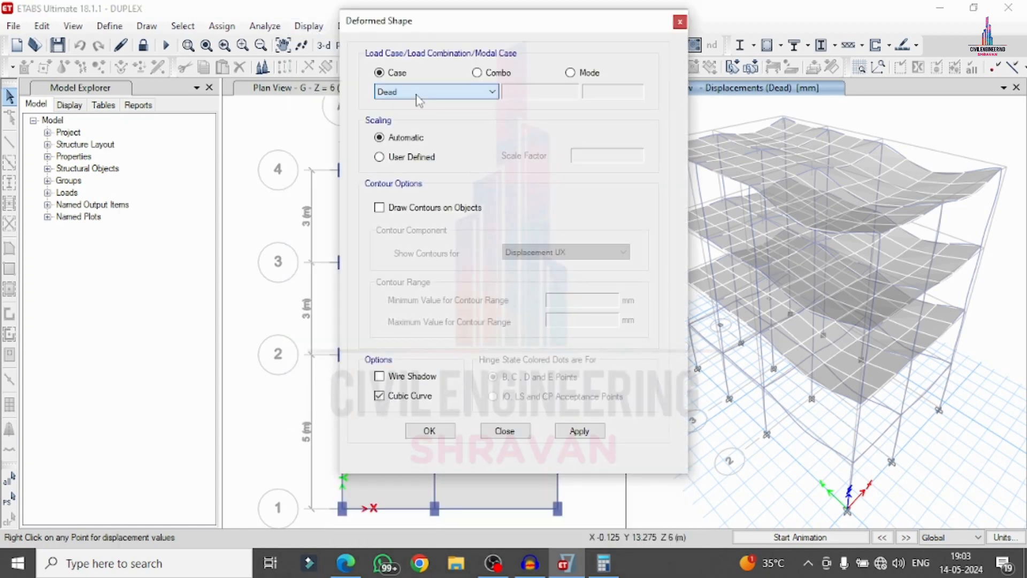
pyautogui.click(679, 22)
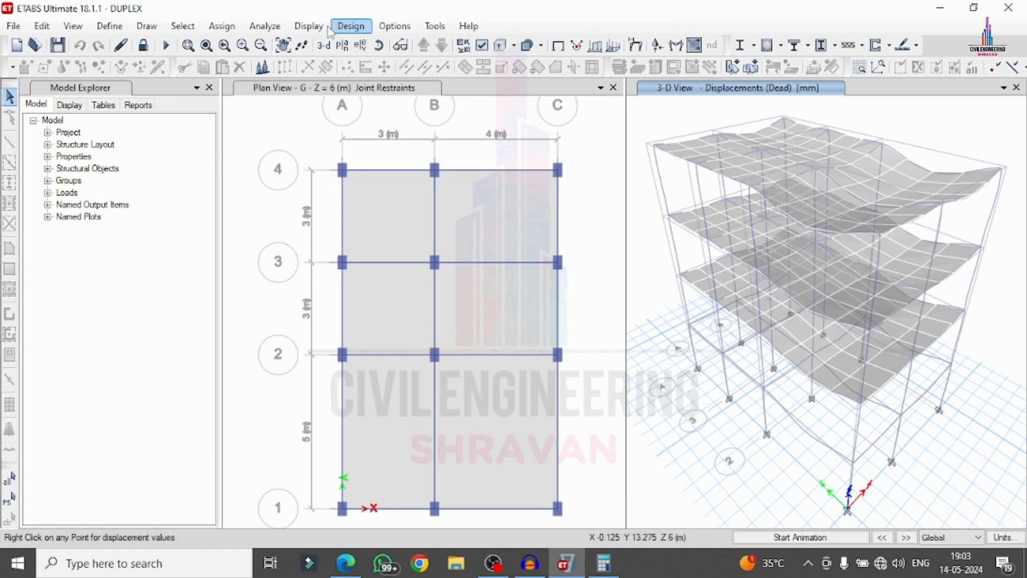
# Display the Shear 2-2 force diagram of the frames for the Dead case in the 3-D view.
pyautogui.click(309, 26)
pyautogui.moveTo(341, 114)
pyautogui.click(631, 156)
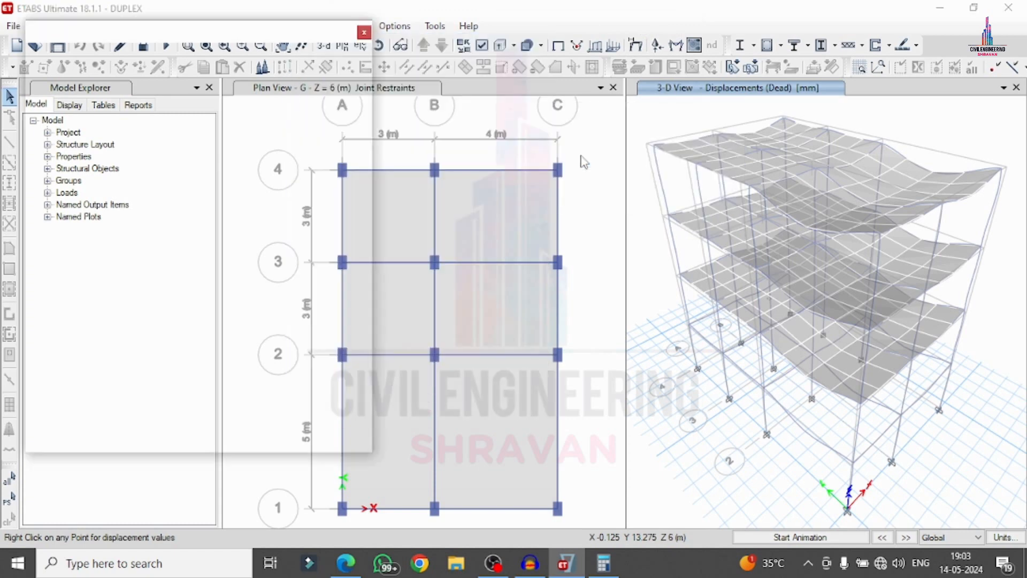
pyautogui.click(401, 217)
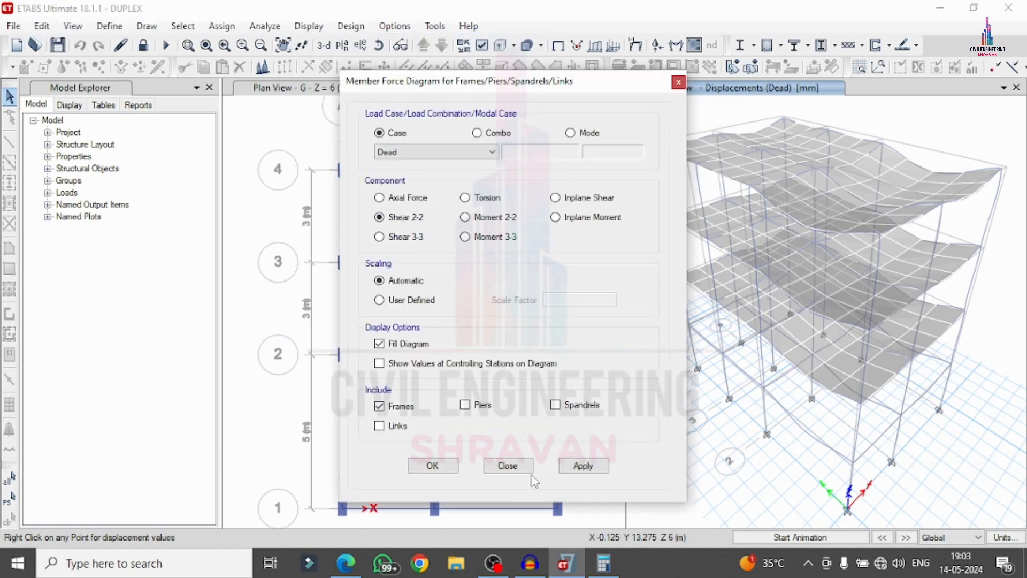
pyautogui.click(582, 466)
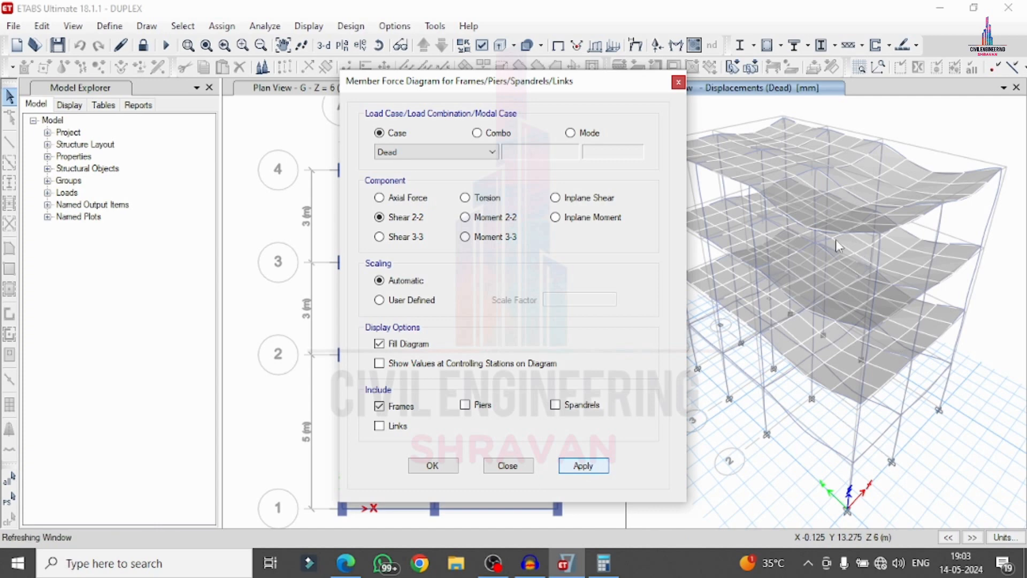
pyautogui.moveTo(542, 96); pyautogui.dragTo(393, 56)
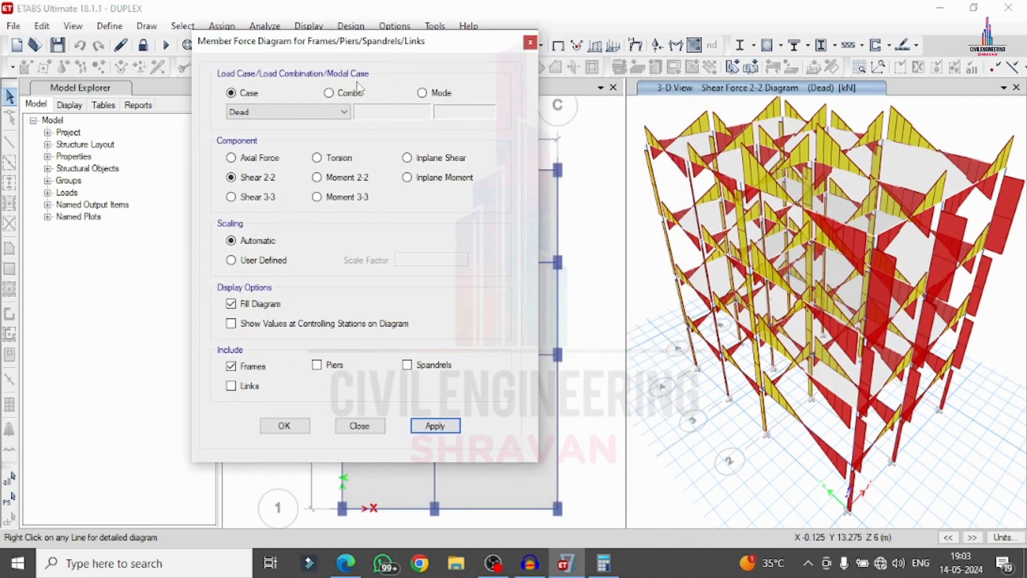
# Display the Moment 3-3 diagram and the Torsion diagram of the frames for the Dead case.
pyautogui.click(348, 196)
pyautogui.click(434, 425)
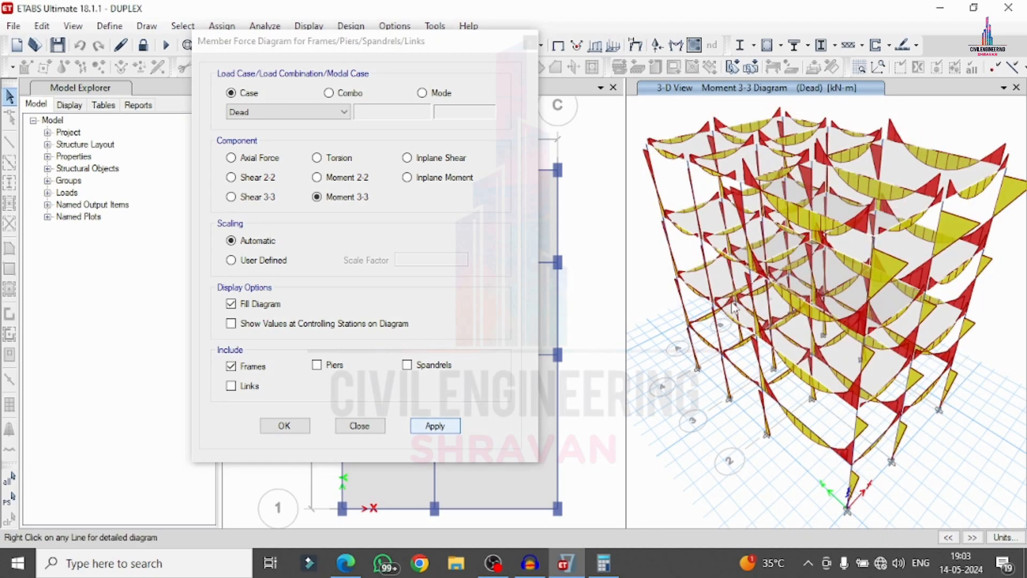
pyautogui.click(335, 163)
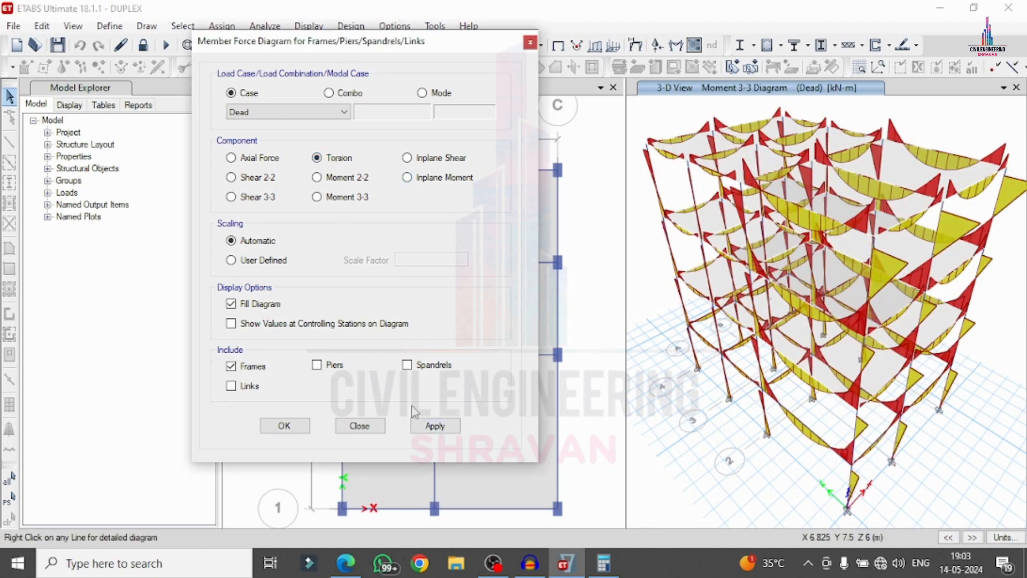
pyautogui.click(417, 428)
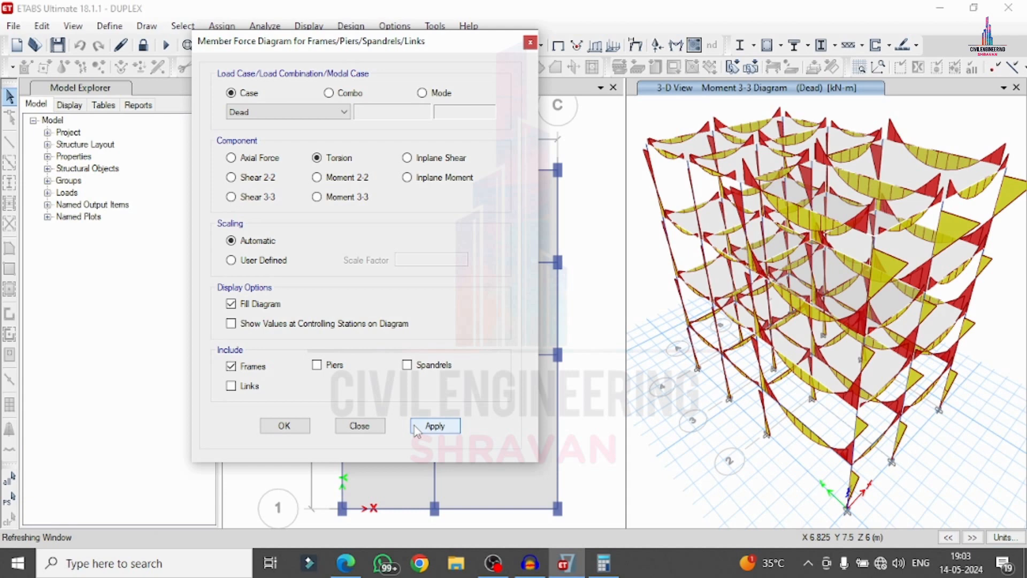
pyautogui.click(273, 426)
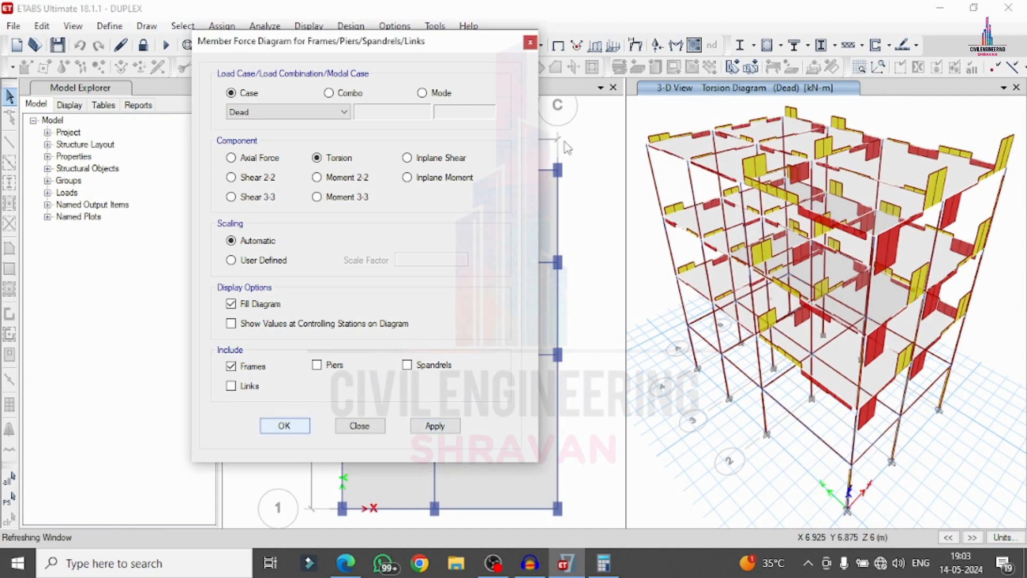
# Display the support reactions for the Dead case as arrows with components Fx, Fy, Fz, Mx, My and Mz.
pyautogui.click(309, 26)
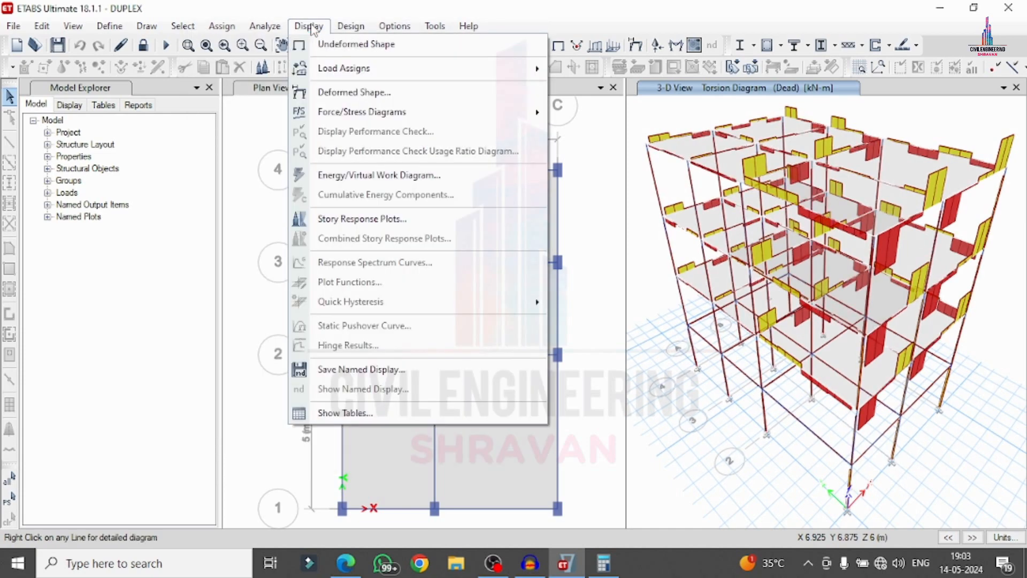
pyautogui.moveTo(353, 118)
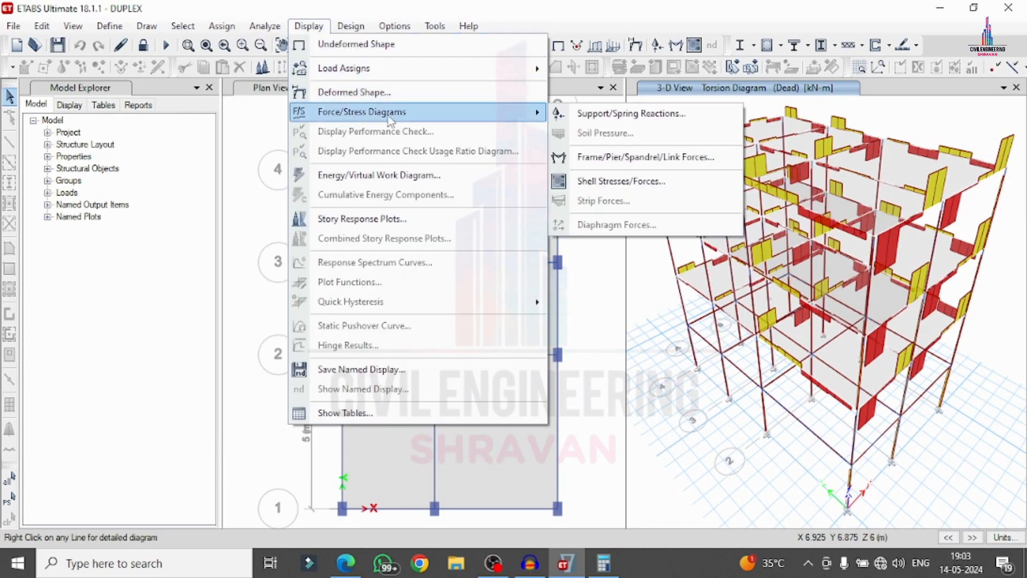
pyautogui.click(591, 111)
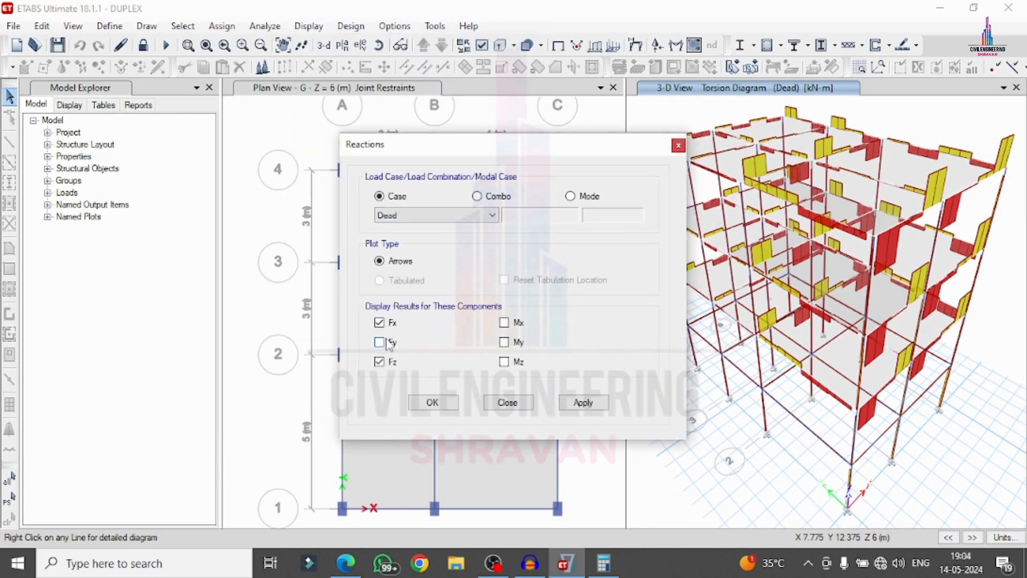
pyautogui.click(505, 363)
pyautogui.click(505, 323)
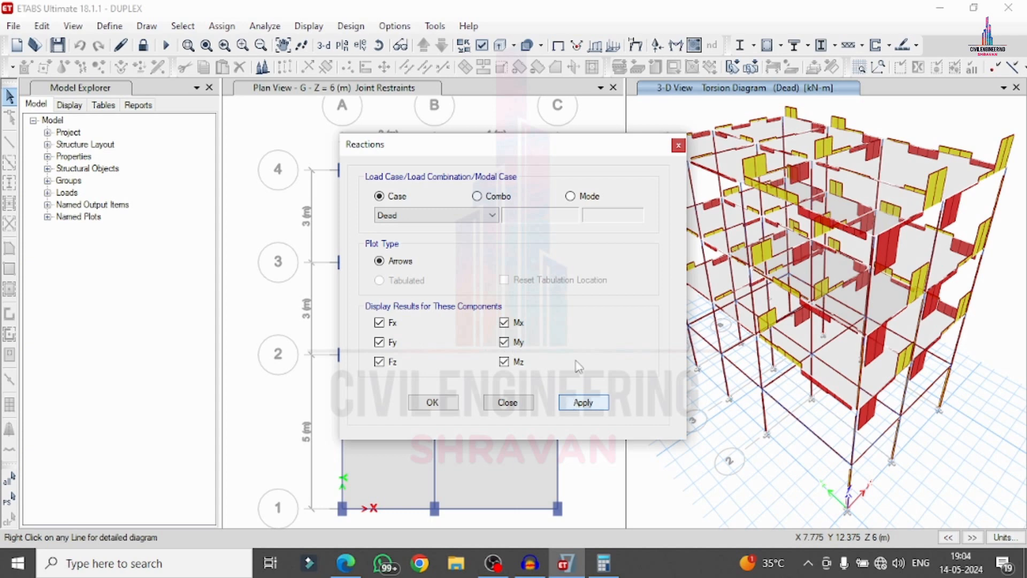
pyautogui.click(583, 403)
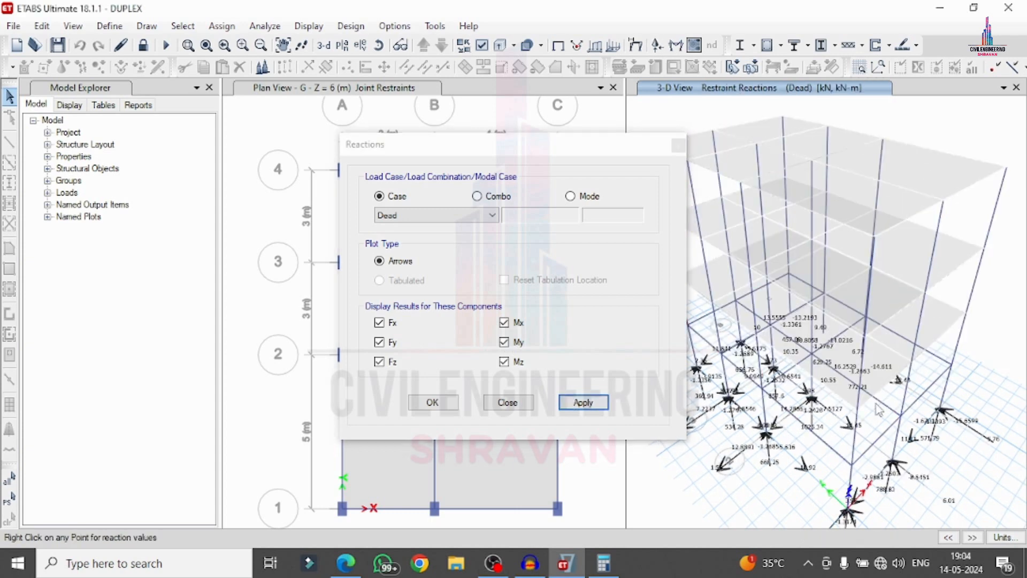
pyautogui.click(433, 402)
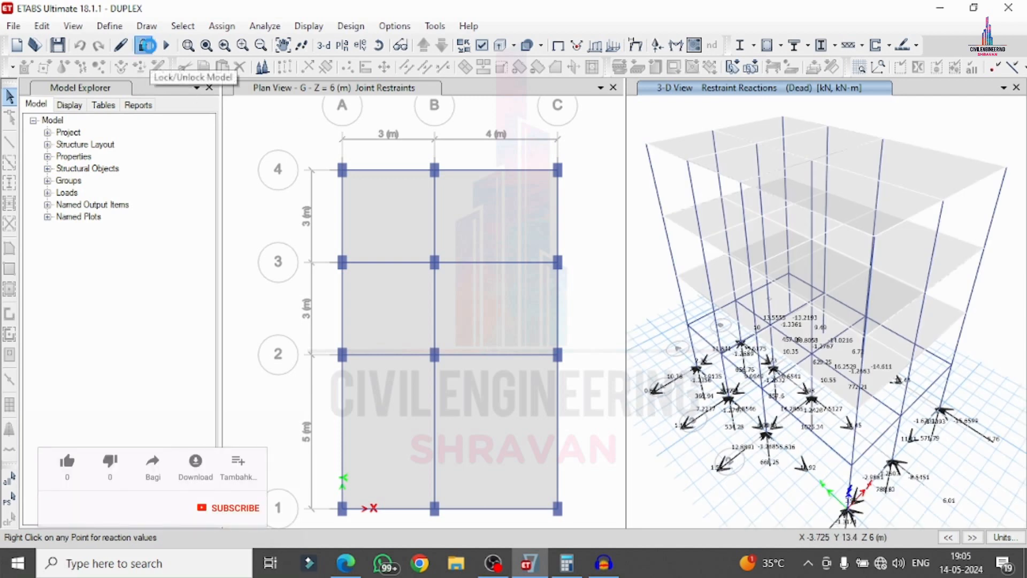
# Unlock the model, accepting deletion of the analysis results, and add X-direction design strips on layer A with auto width at story 2.
pyautogui.click(144, 46)
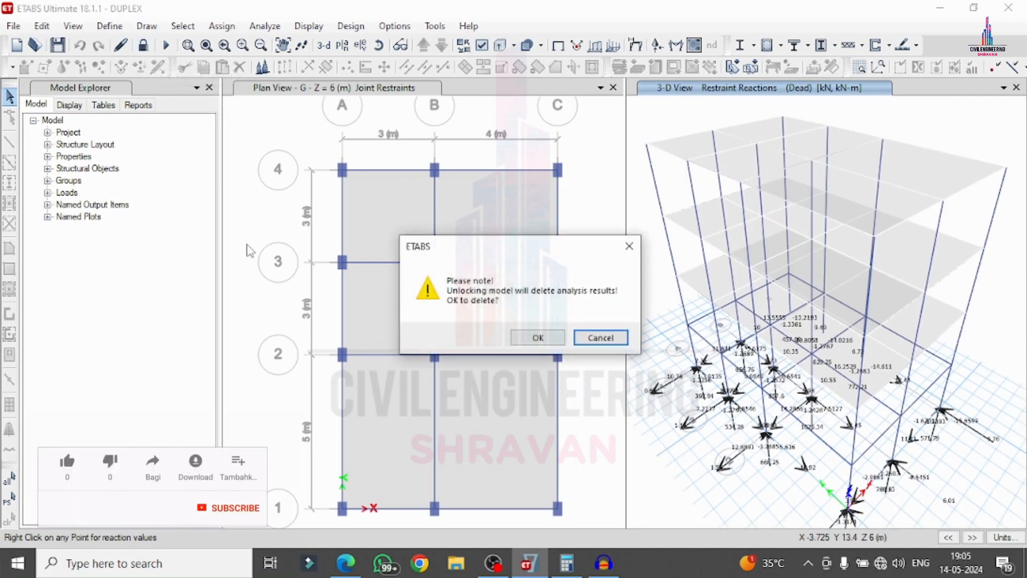
pyautogui.click(538, 338)
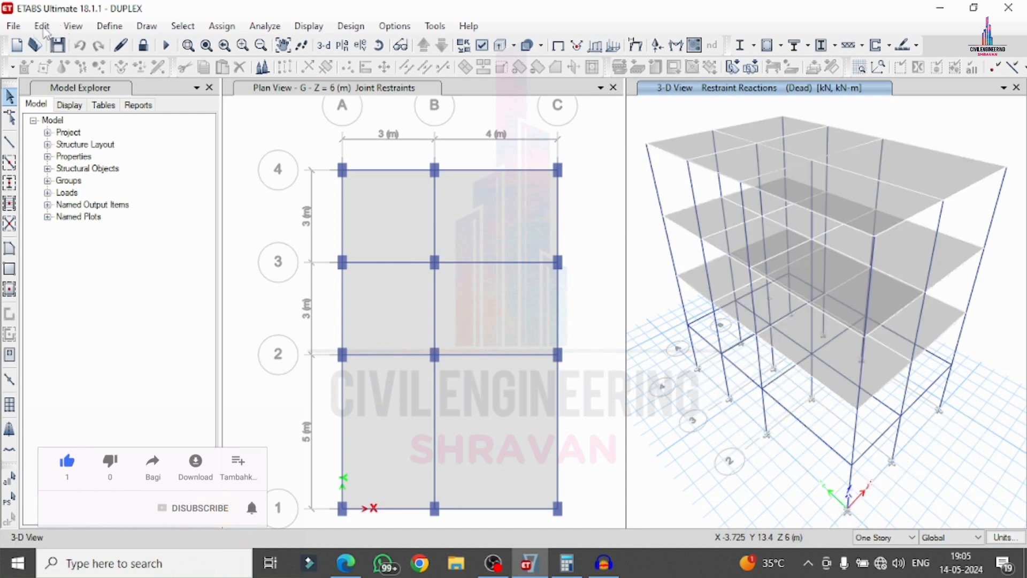
pyautogui.click(43, 27)
pyautogui.moveTo(80, 491)
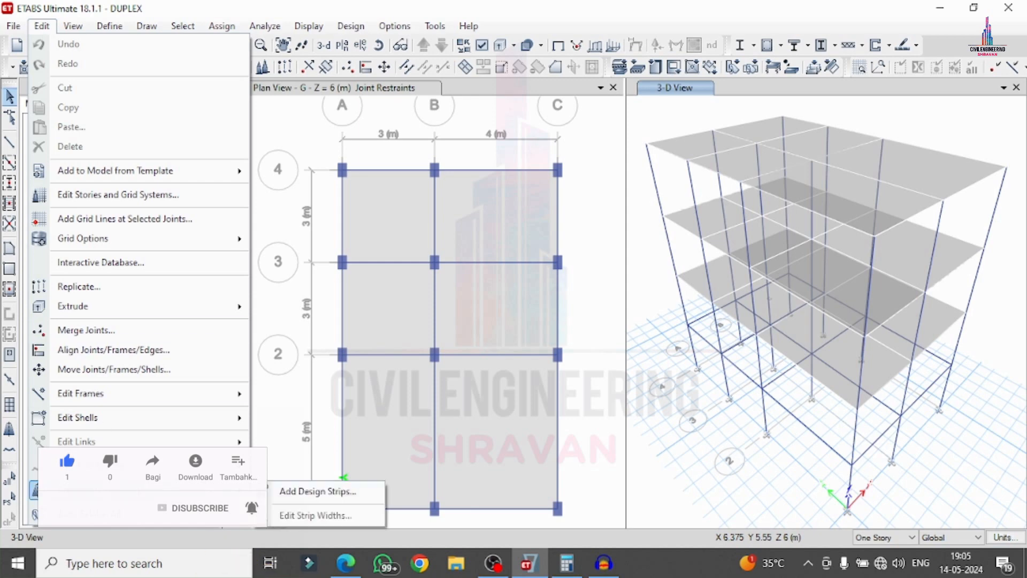
pyautogui.click(305, 491)
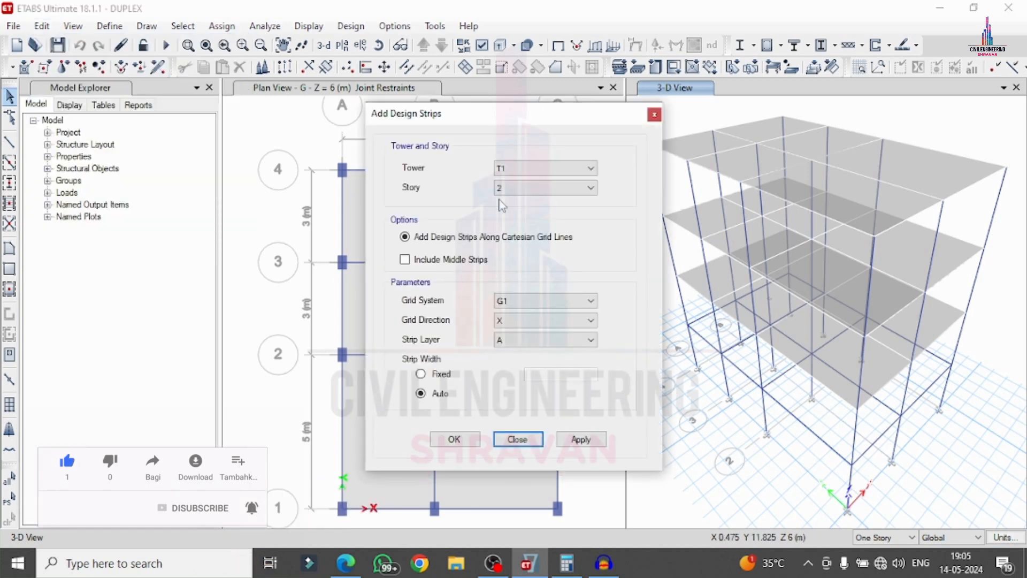
pyautogui.click(577, 440)
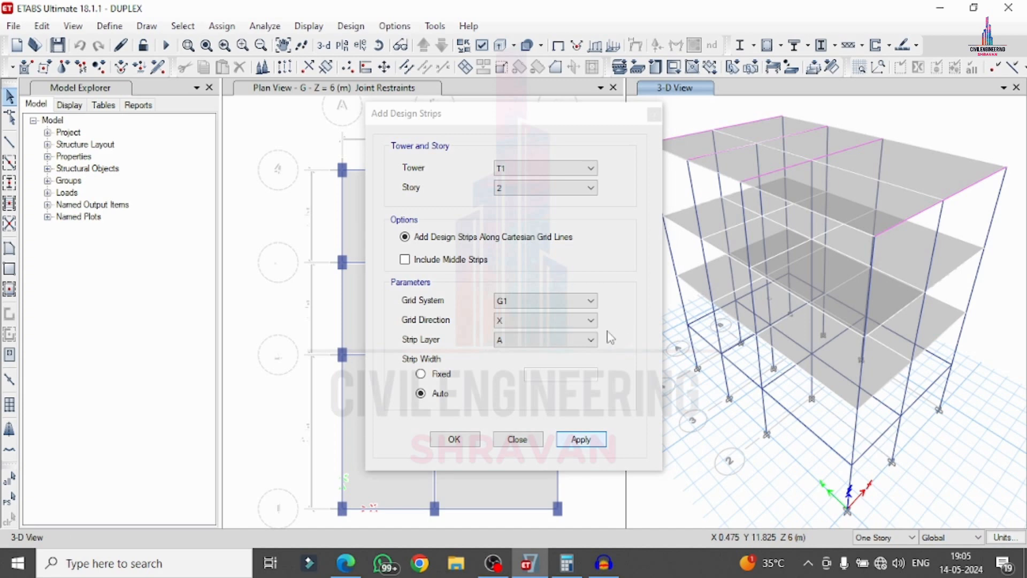
# Add Y-direction design strips on layer B with auto width along the grid lines of story 2.
pyautogui.click(586, 321)
pyautogui.click(535, 344)
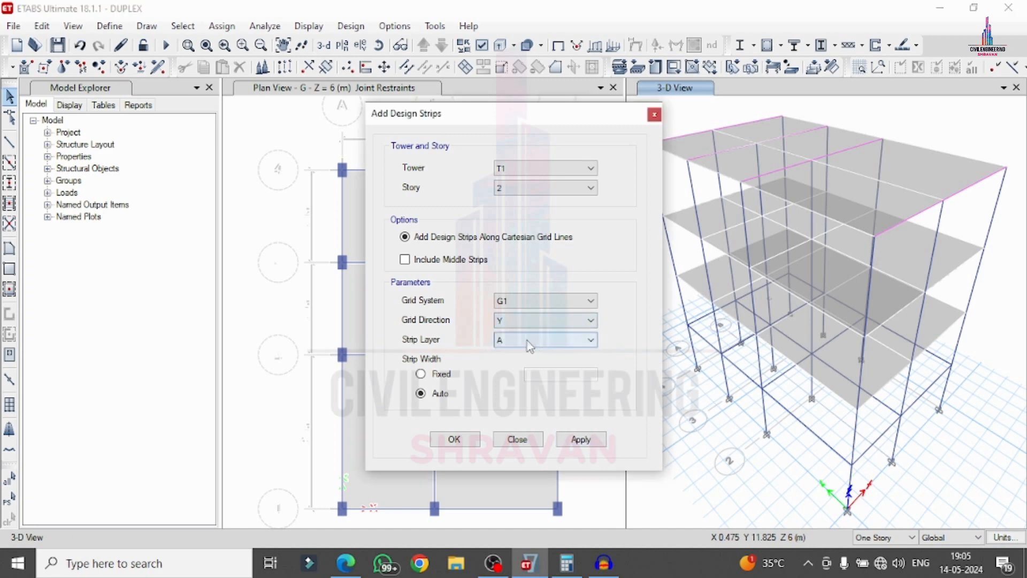
pyautogui.click(535, 340)
pyautogui.click(521, 364)
pyautogui.click(580, 440)
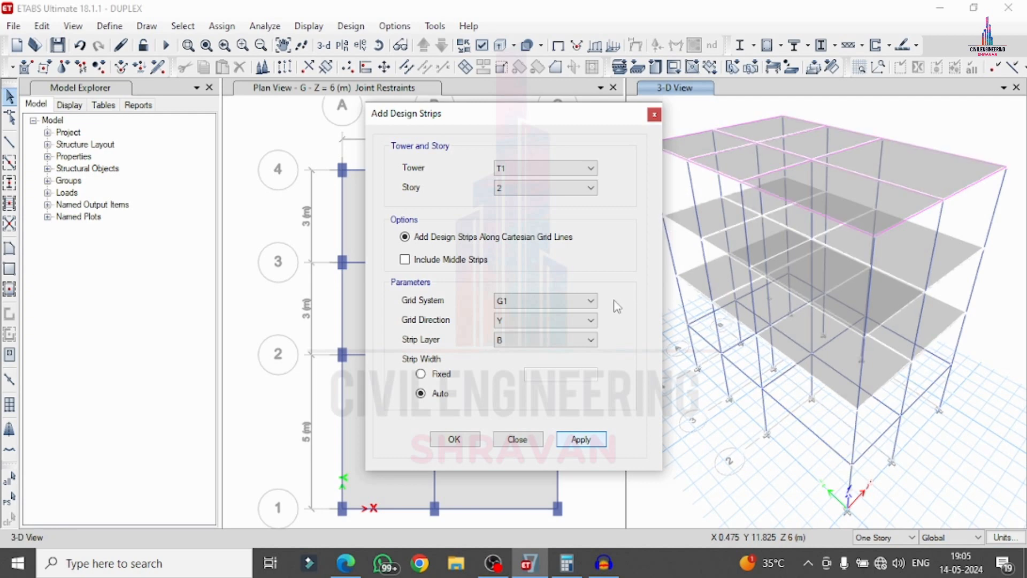
# Add X-direction design strips on layer A with auto width along the grid lines of story 1.
pyautogui.click(568, 197)
pyautogui.click(526, 221)
pyautogui.click(518, 321)
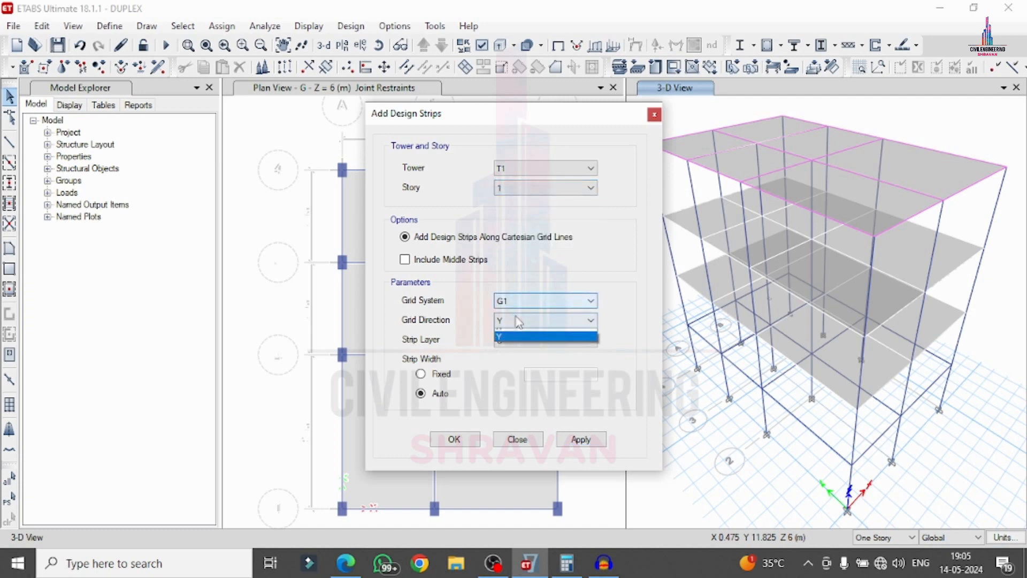
pyautogui.click(517, 333)
pyautogui.click(535, 339)
pyautogui.click(513, 353)
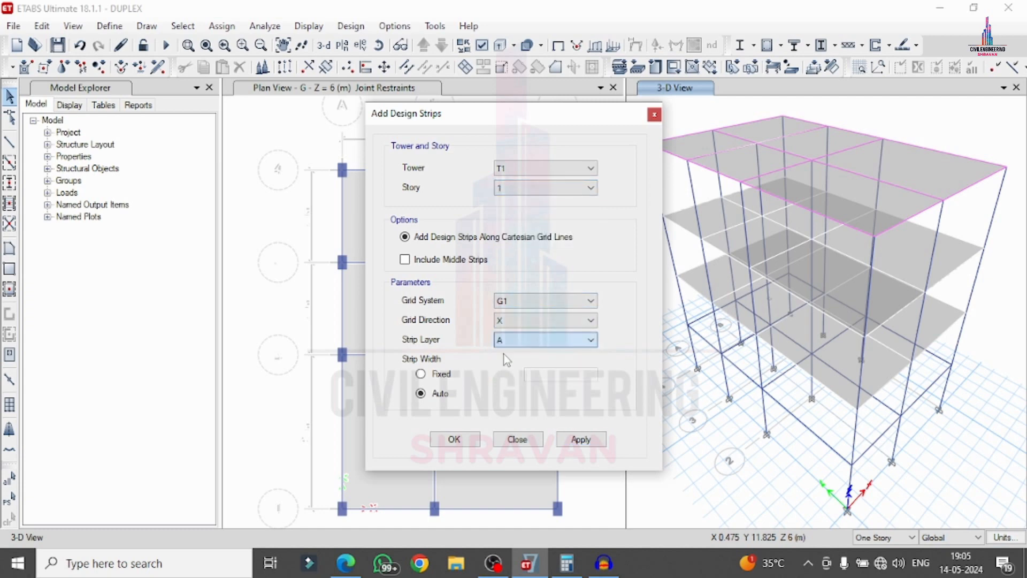
pyautogui.click(579, 436)
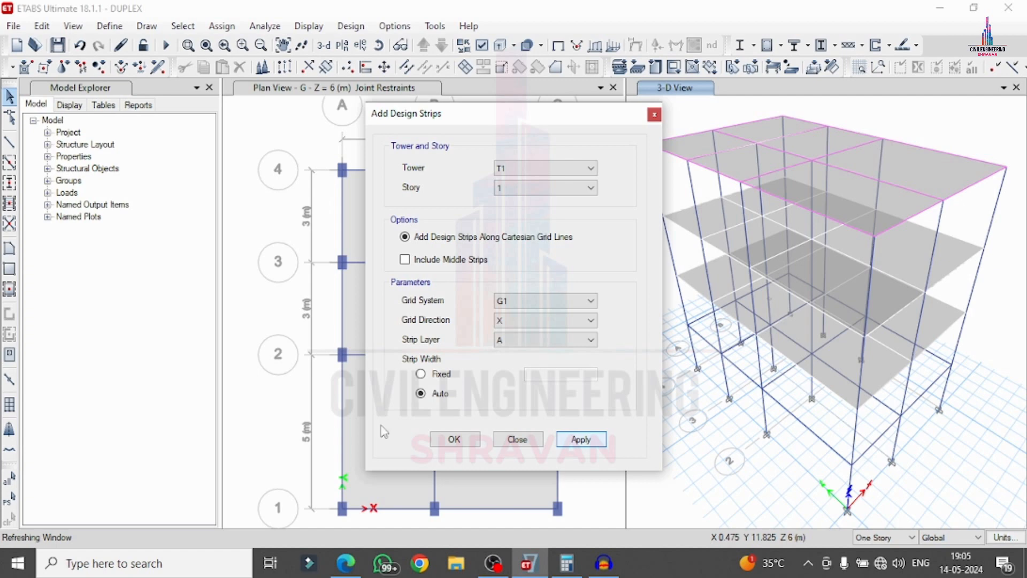
# Add Y-direction design strips on layer B with auto width along the grid lines of story 1.
pyautogui.click(514, 324)
pyautogui.click(507, 344)
pyautogui.click(507, 342)
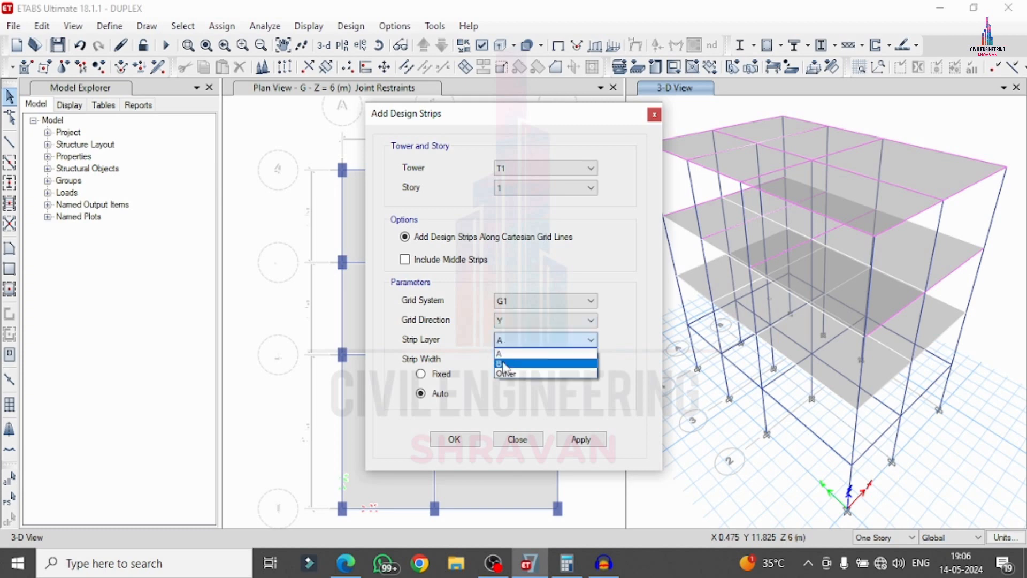
pyautogui.click(505, 363)
pyautogui.click(580, 439)
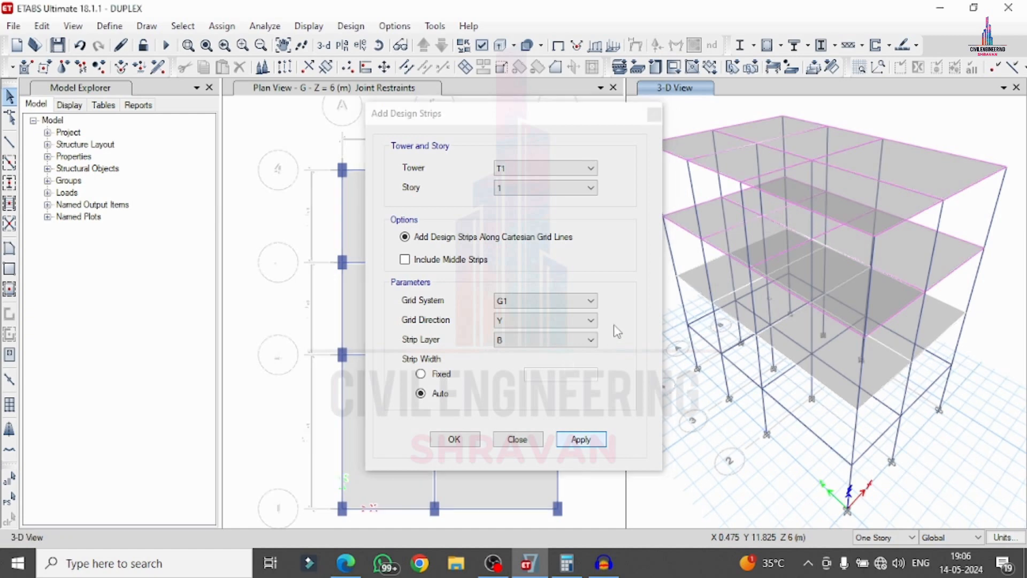
# Add X-direction design strips on layer A with auto width along the grid lines of story G.
pyautogui.click(580, 188)
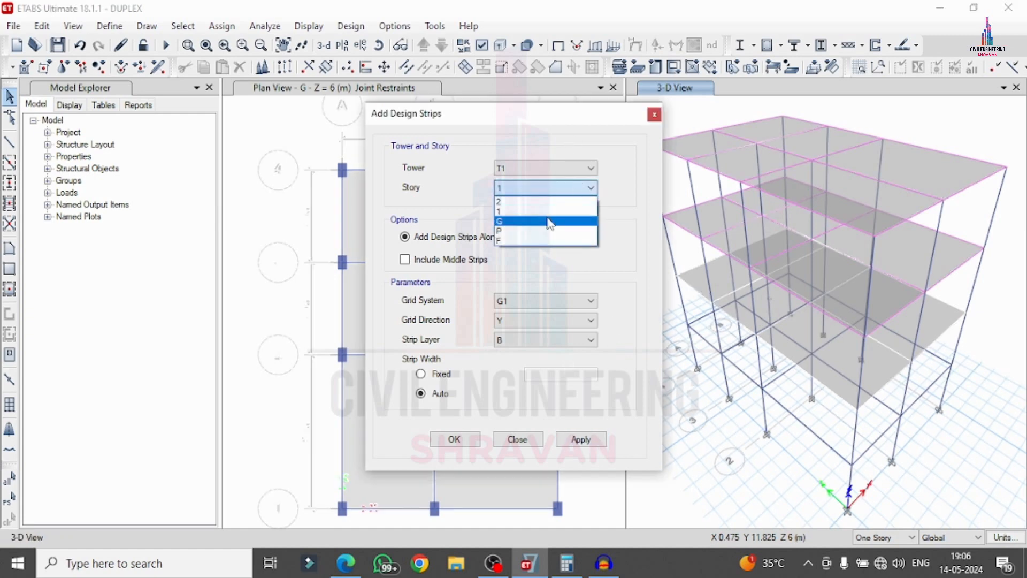
pyautogui.click(549, 223)
pyautogui.click(517, 320)
pyautogui.click(508, 331)
pyautogui.click(546, 340)
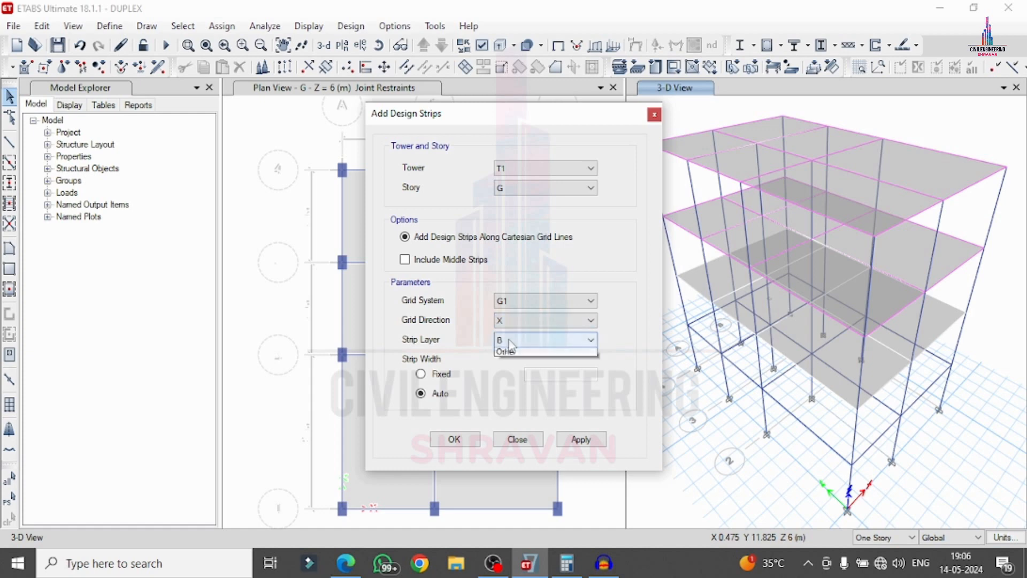
pyautogui.click(509, 349)
pyautogui.click(570, 444)
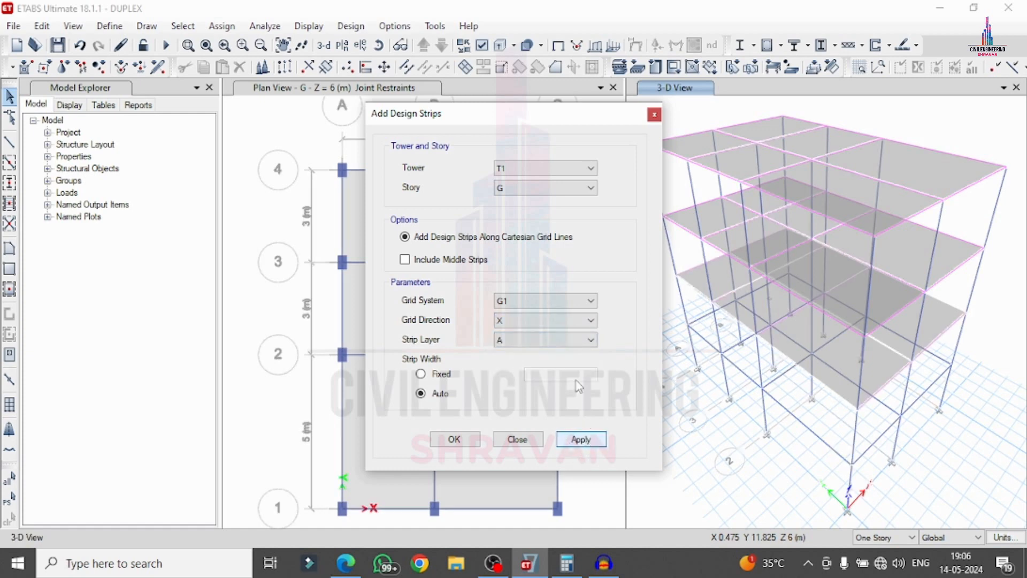
# Add Y-direction design strips on layer B with auto width along the grid lines of story G.
pyautogui.click(542, 325)
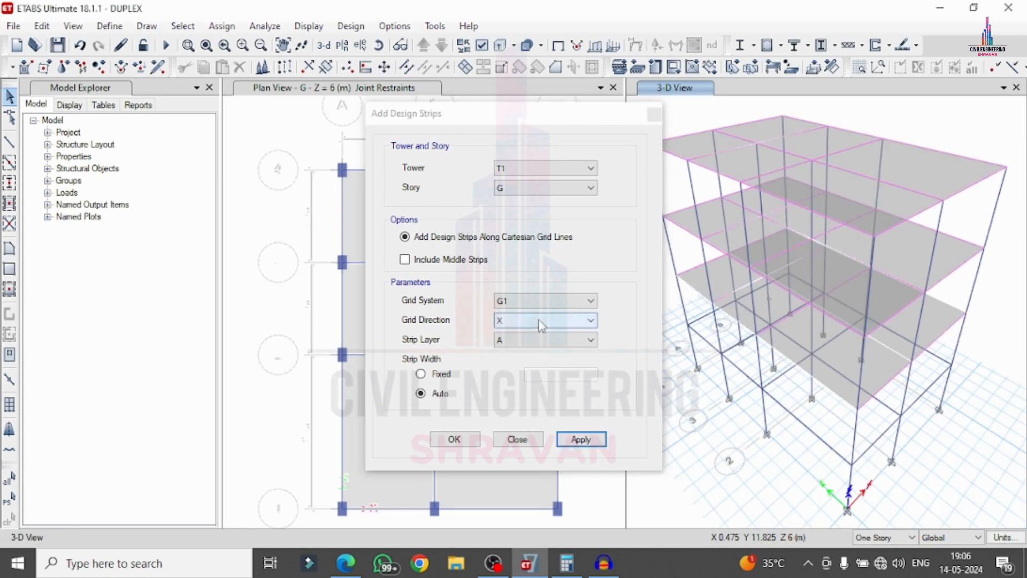
pyautogui.click(525, 343)
pyautogui.click(527, 345)
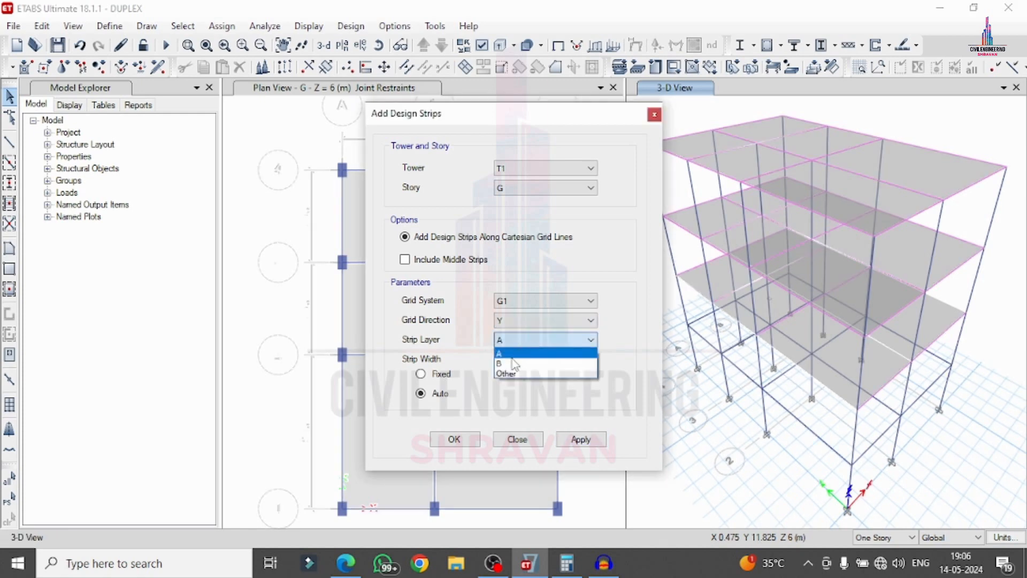
pyautogui.click(513, 363)
pyautogui.click(569, 444)
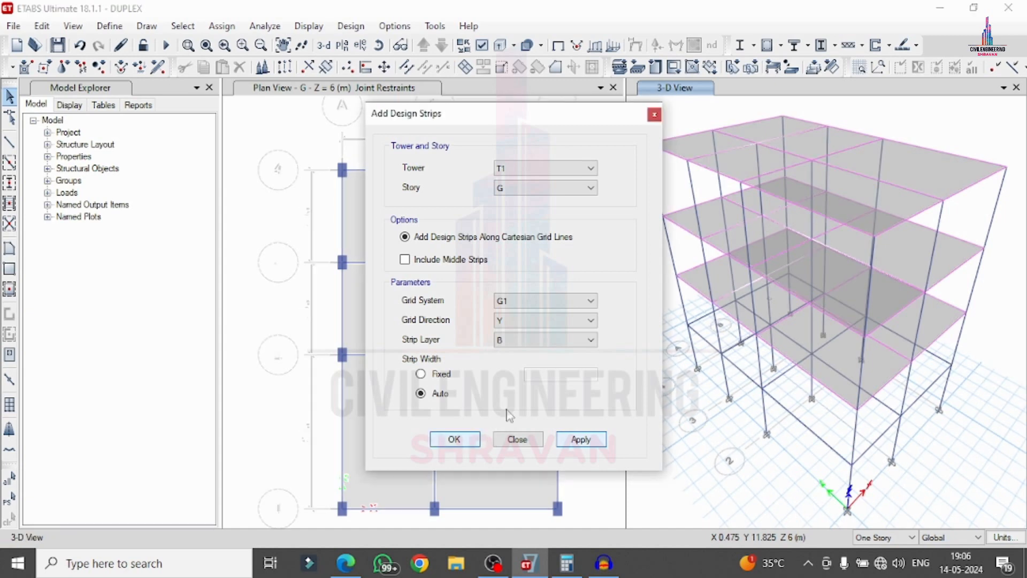
pyautogui.click(516, 438)
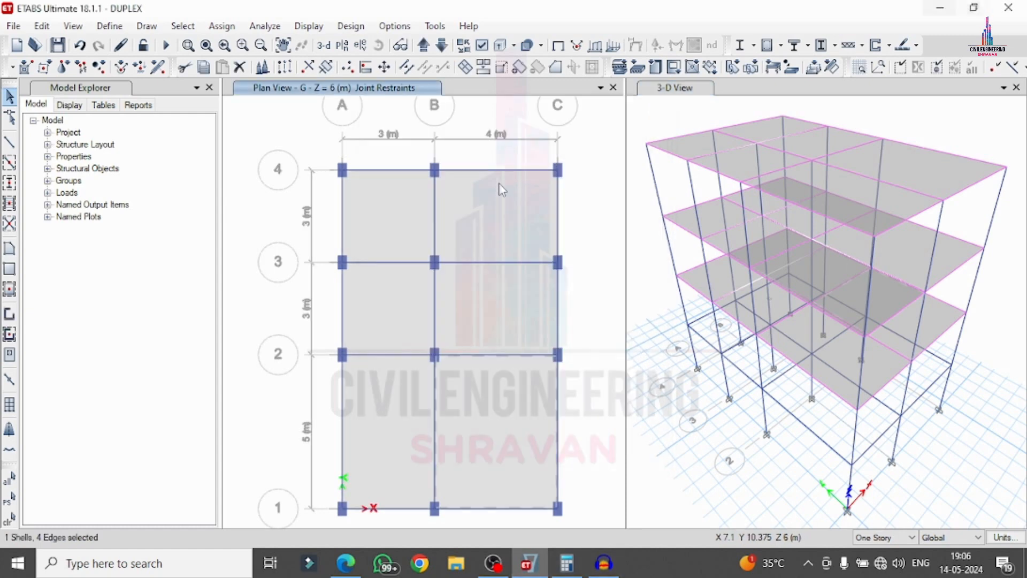
# Run the analysis on the model and start the concrete frame design check.
pyautogui.click(166, 47)
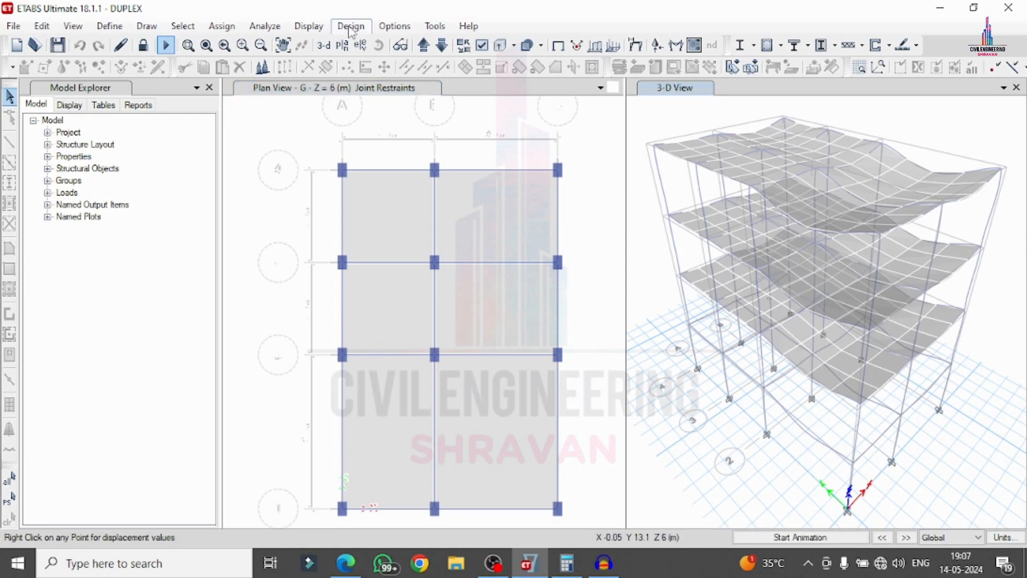
pyautogui.click(350, 27)
pyautogui.moveTo(379, 72)
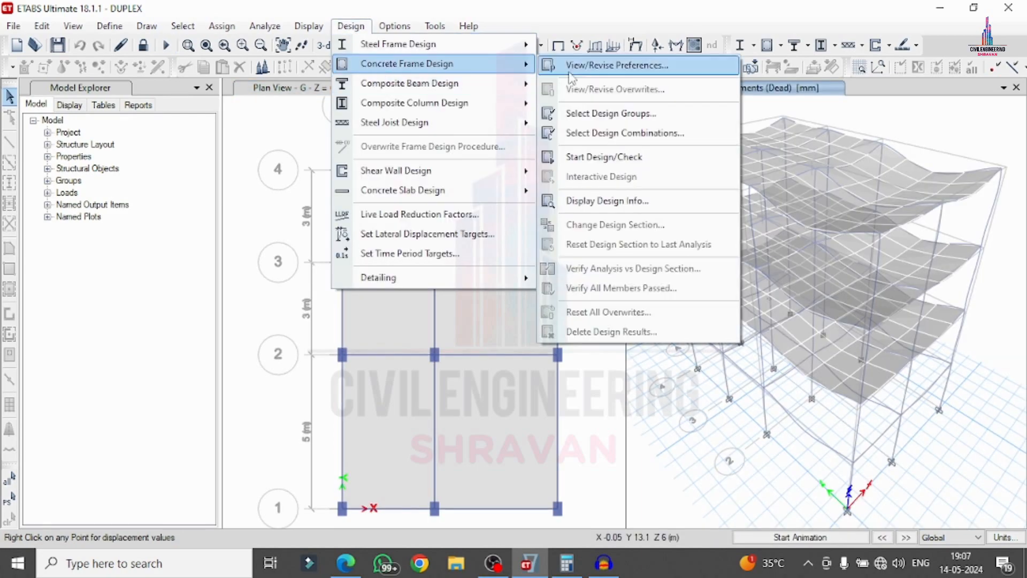
pyautogui.click(615, 65)
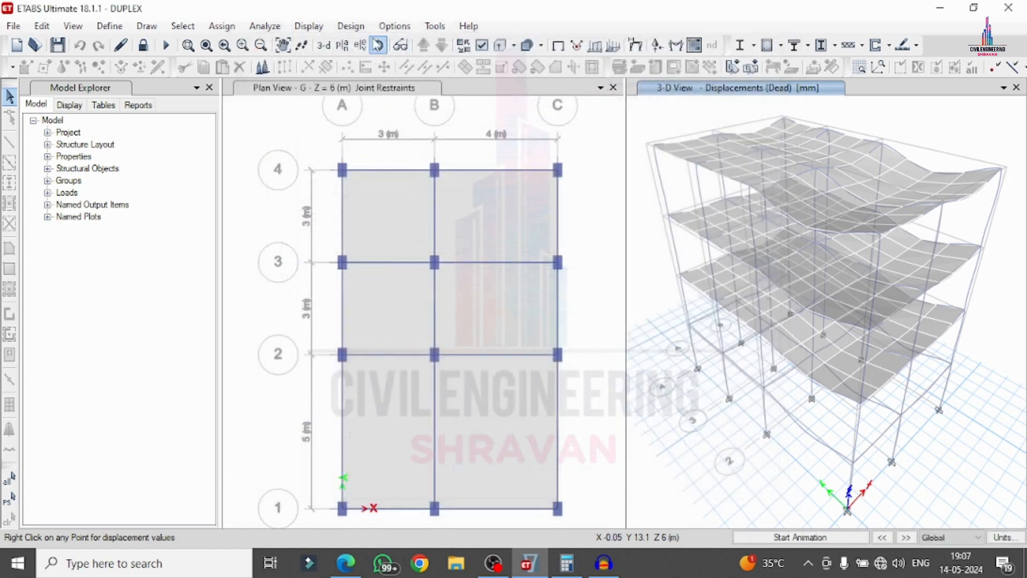
pyautogui.click(355, 27)
pyautogui.moveTo(370, 62)
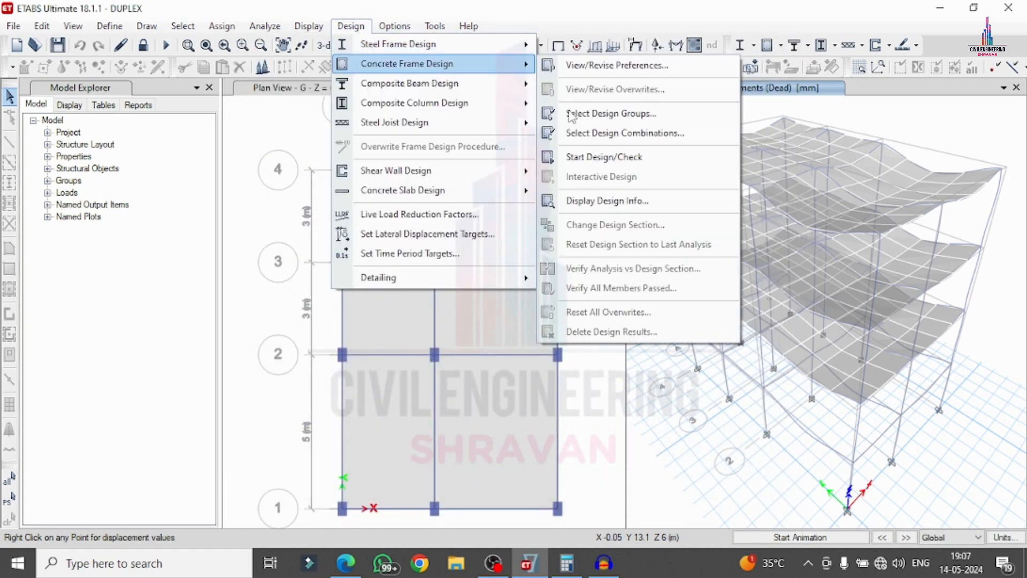
pyautogui.click(595, 157)
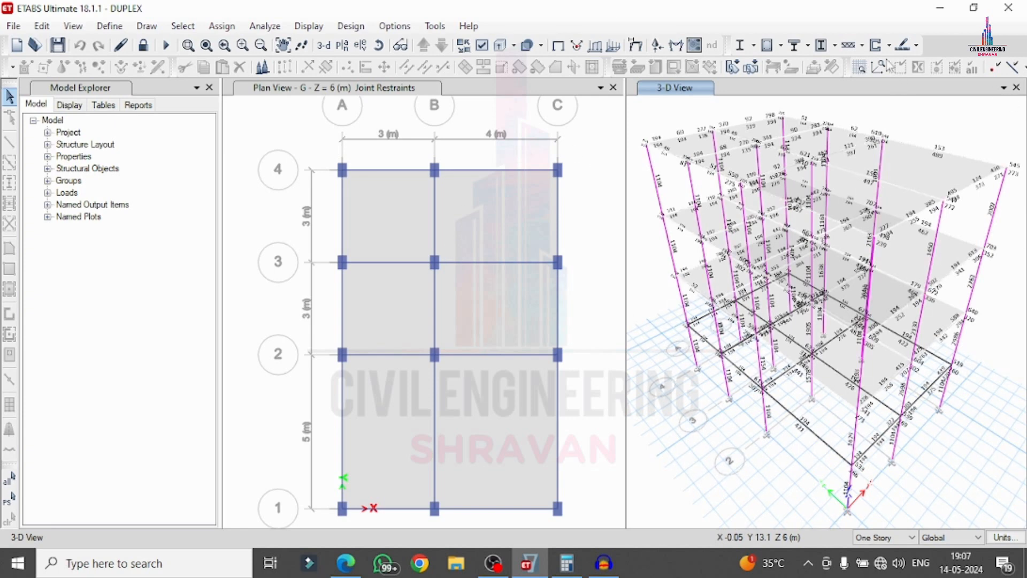
# Review the concrete slab design preferences for IS 456:2000.
pyautogui.click(351, 26)
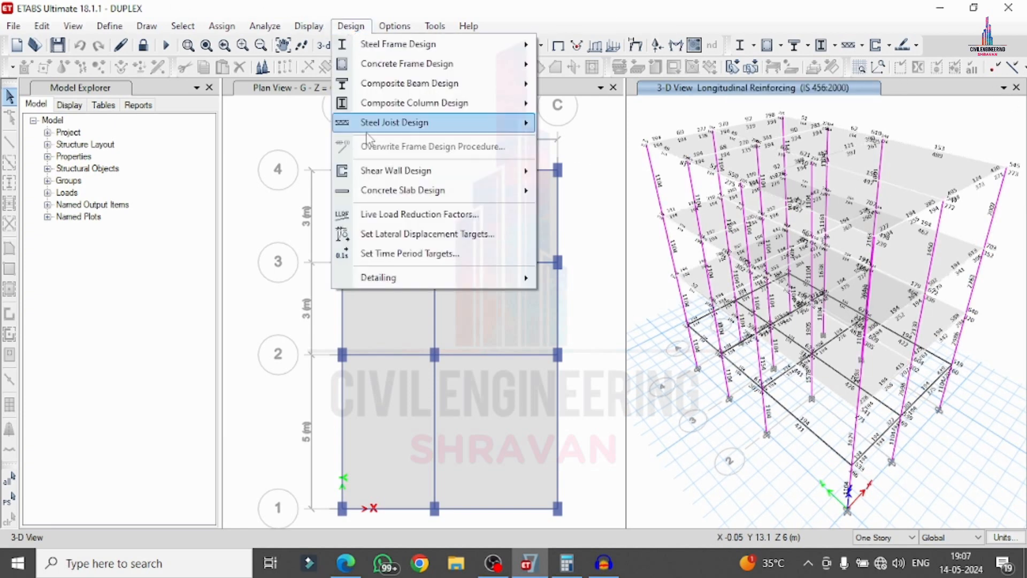
pyautogui.moveTo(375, 190)
pyautogui.click(588, 193)
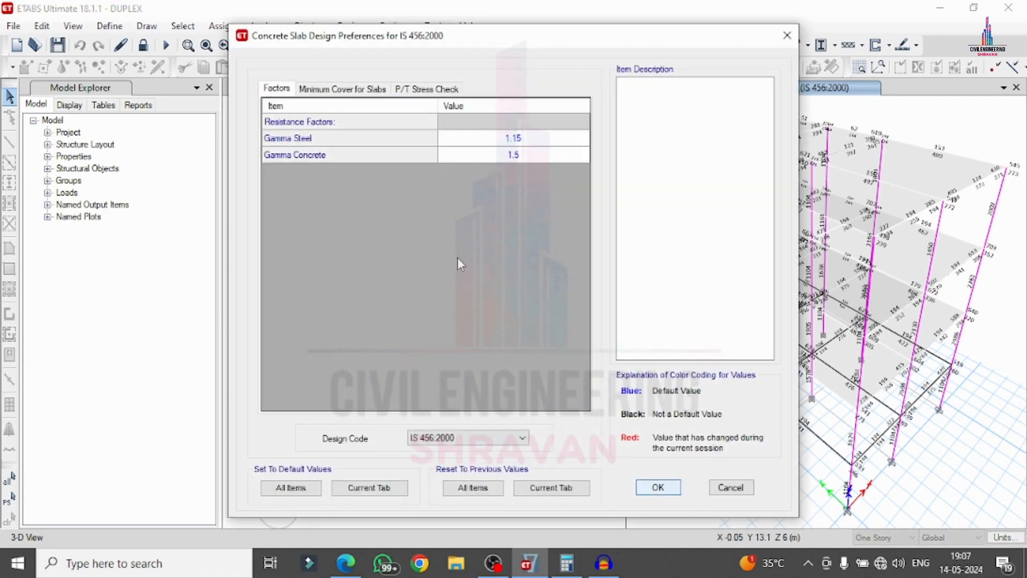
pyautogui.press('Escape')
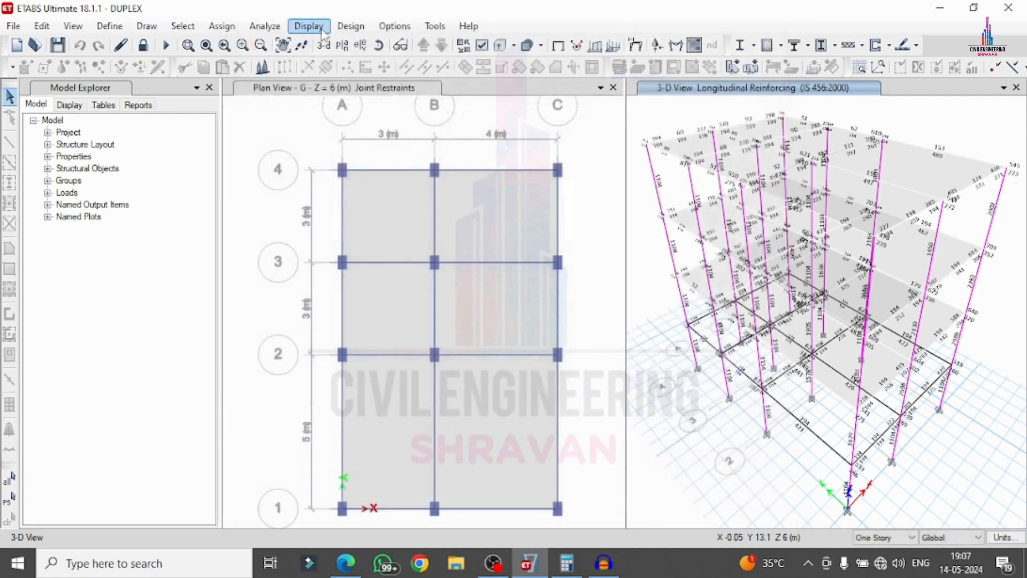
# Select stories 2, 1 and G for the concrete slab design.
pyautogui.click(349, 28)
pyautogui.moveTo(374, 190)
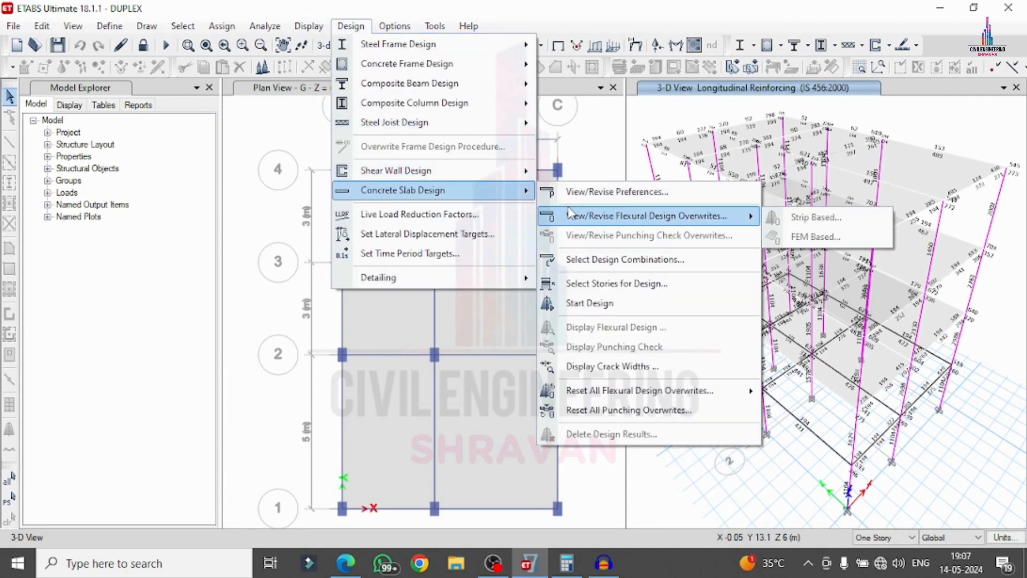
pyautogui.click(588, 283)
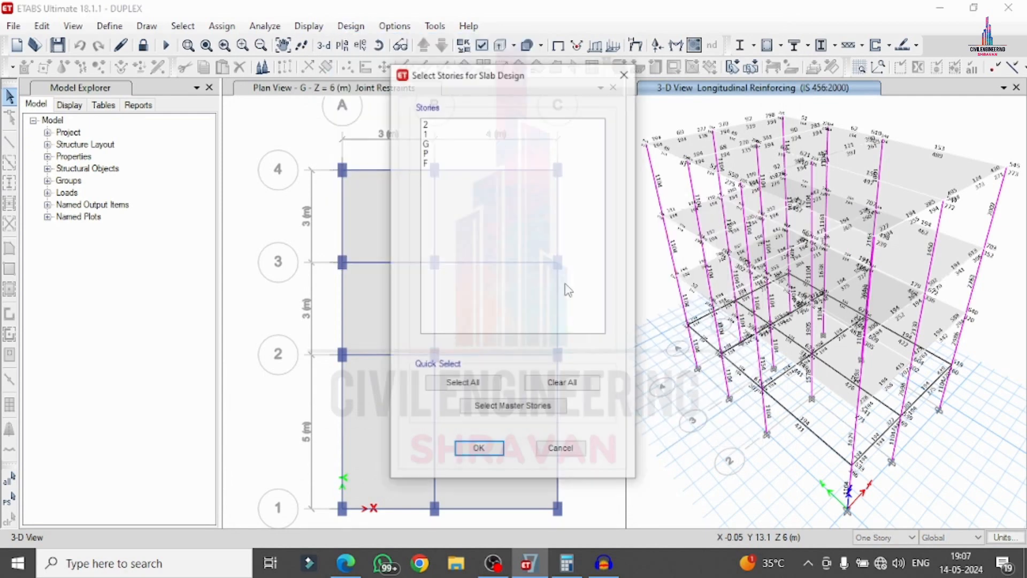
pyautogui.click(438, 124)
pyautogui.moveTo(439, 127); pyautogui.dragTo(441, 144)
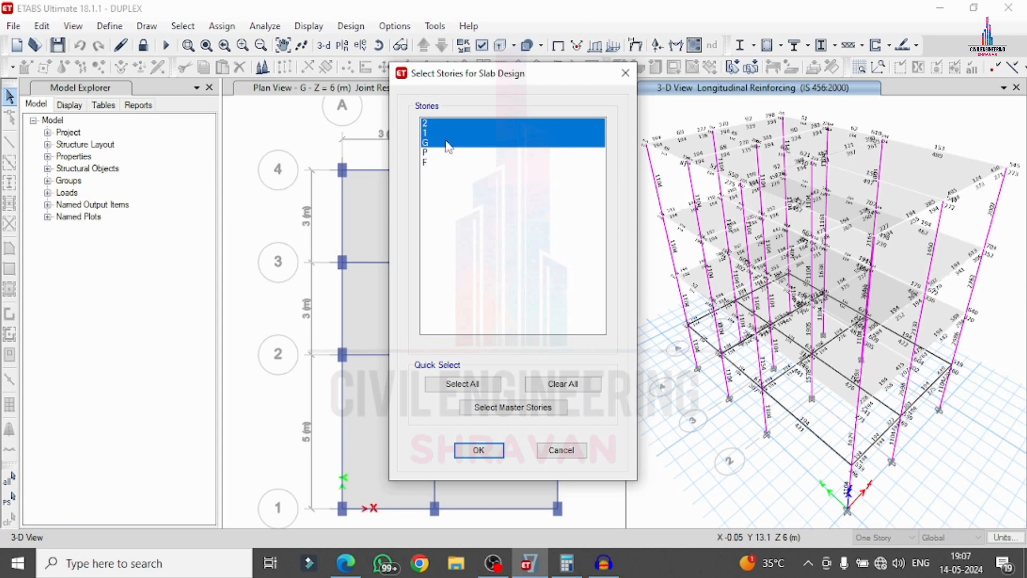
pyautogui.click(500, 451)
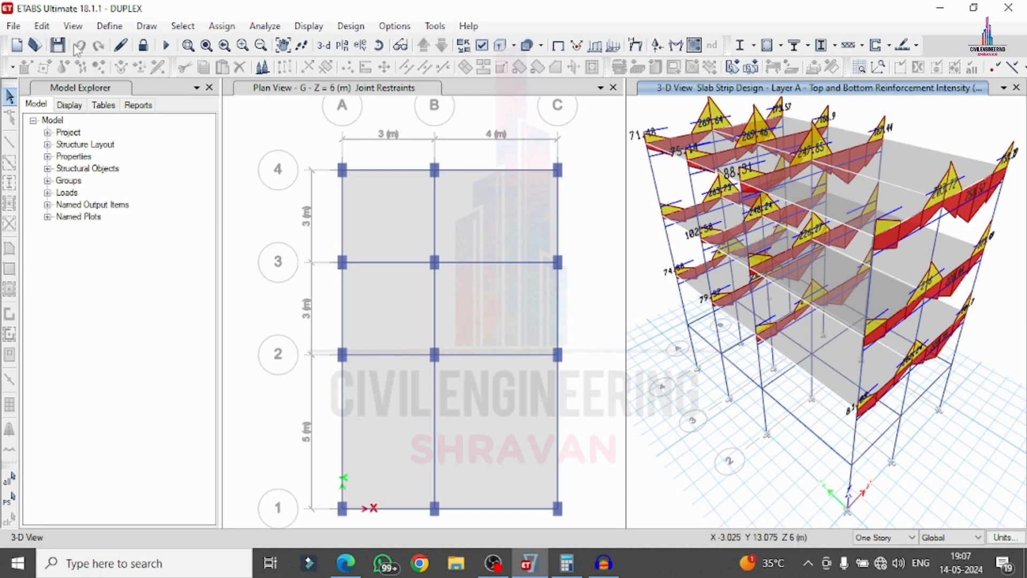
# Save the model, exit ETABS and switch to CSiDetail in a maximized window.
pyautogui.click(57, 45)
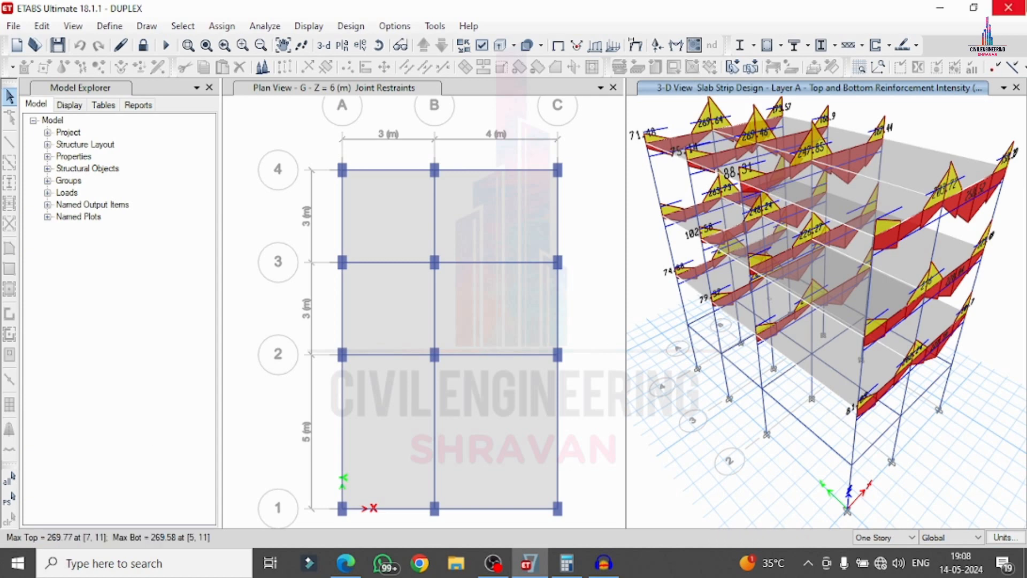
pyautogui.click(1009, 7)
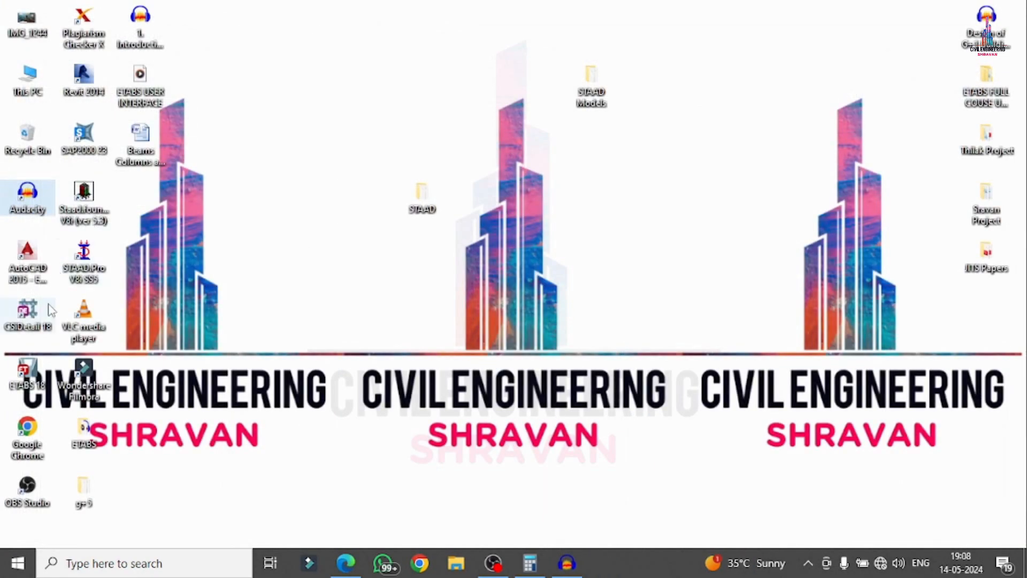
pyautogui.click(33, 311)
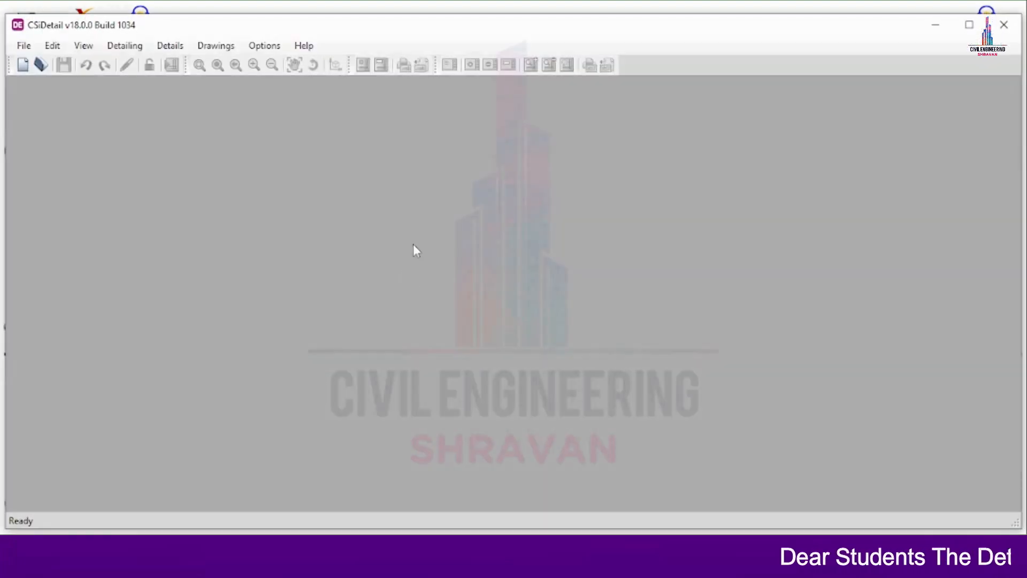
pyautogui.click(969, 26)
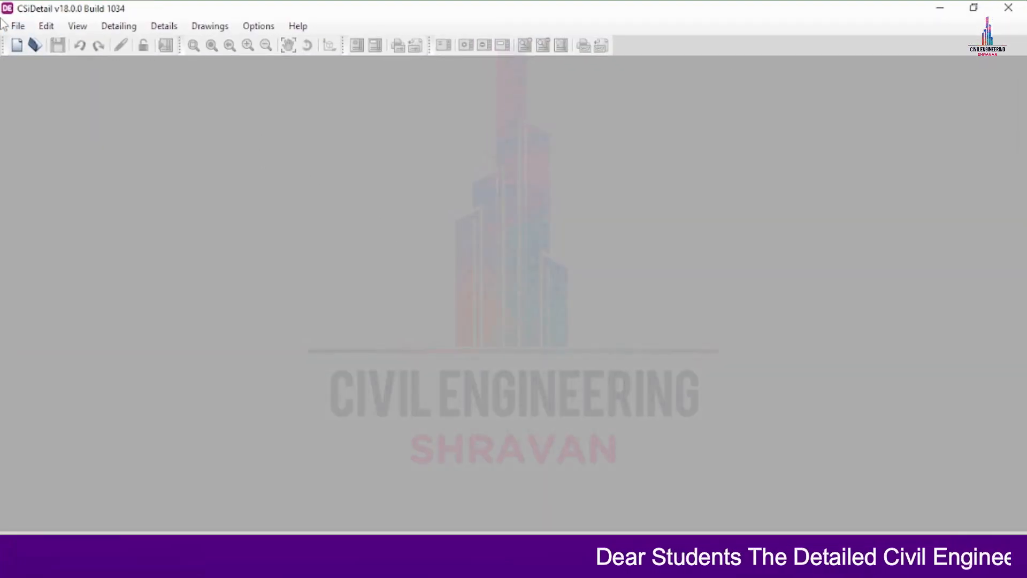
# Create a new detailing project from the ETABS model DUPLEX in the STAAD folder on the desktop.
pyautogui.click(17, 25)
pyautogui.click(57, 48)
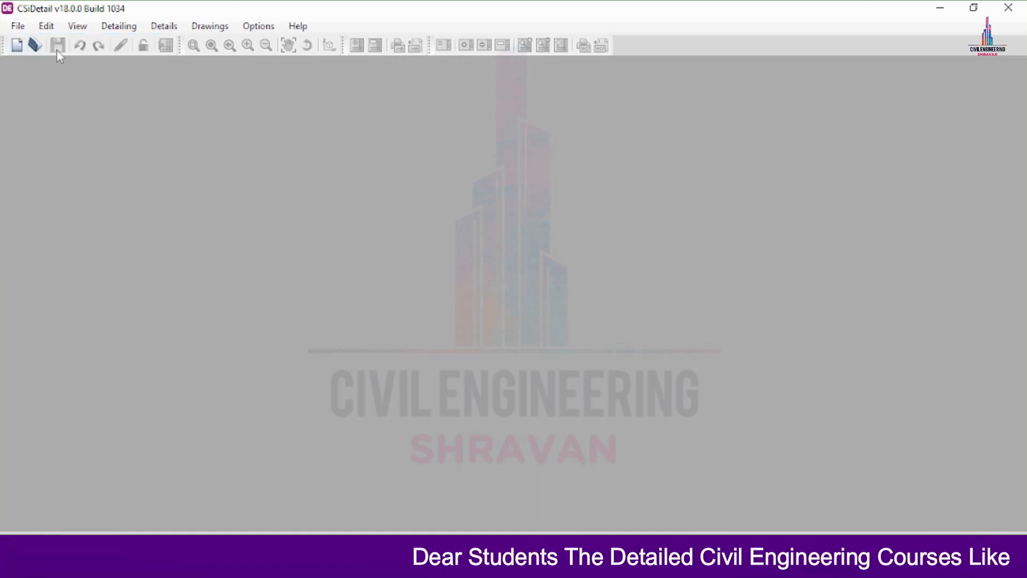
pyautogui.click(241, 150)
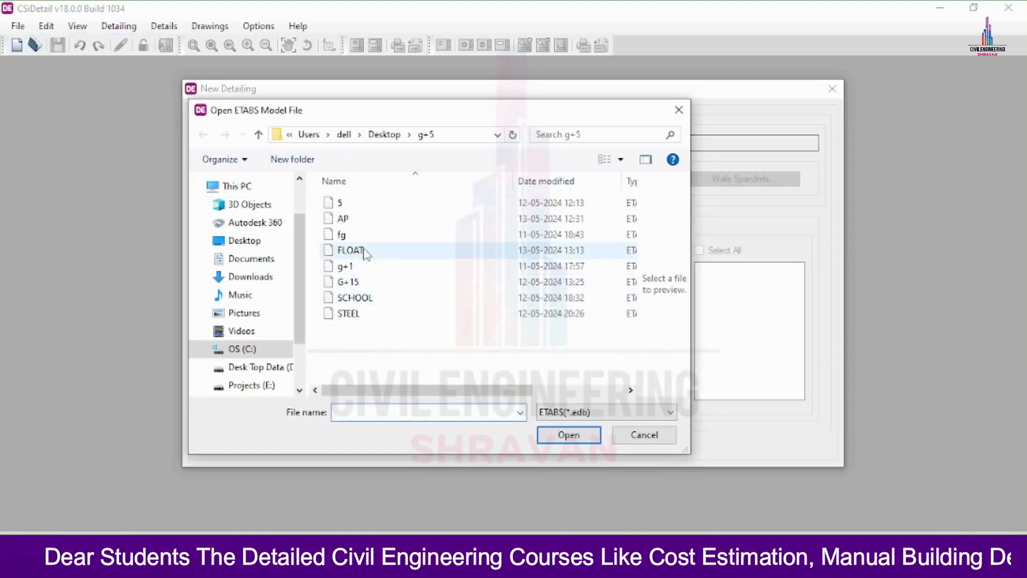
pyautogui.click(381, 138)
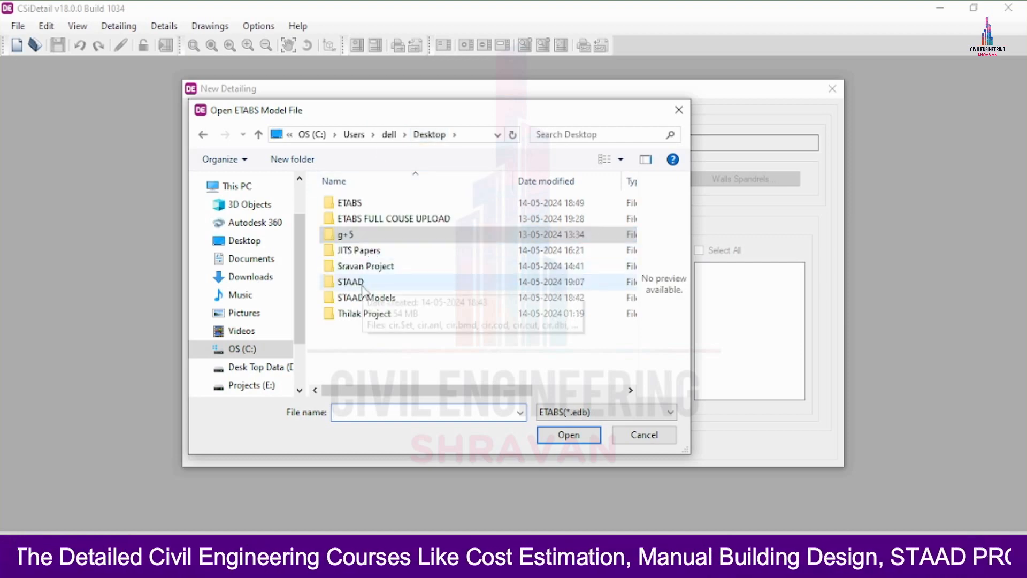
pyautogui.doubleClick(378, 277)
pyautogui.doubleClick(378, 235)
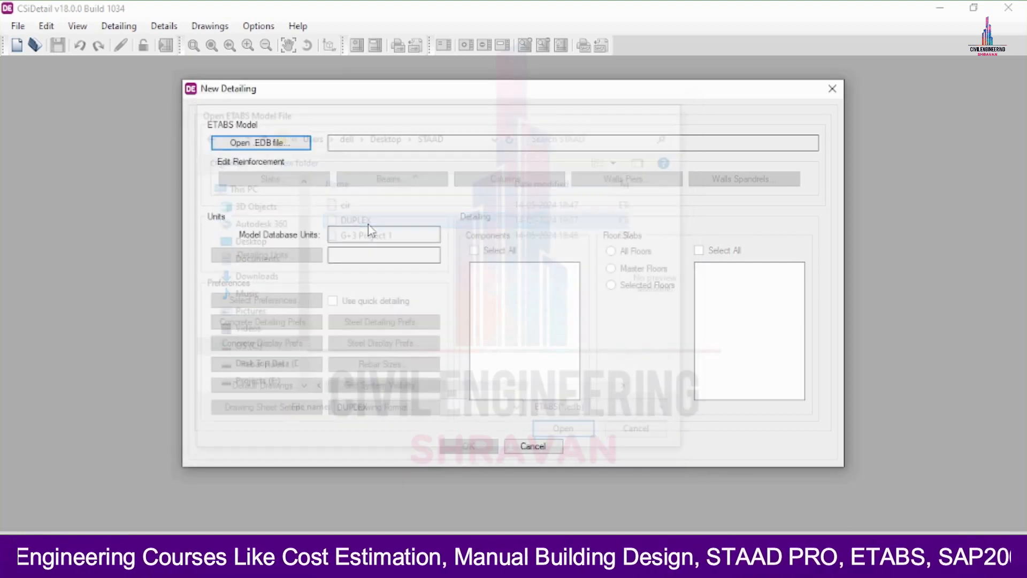
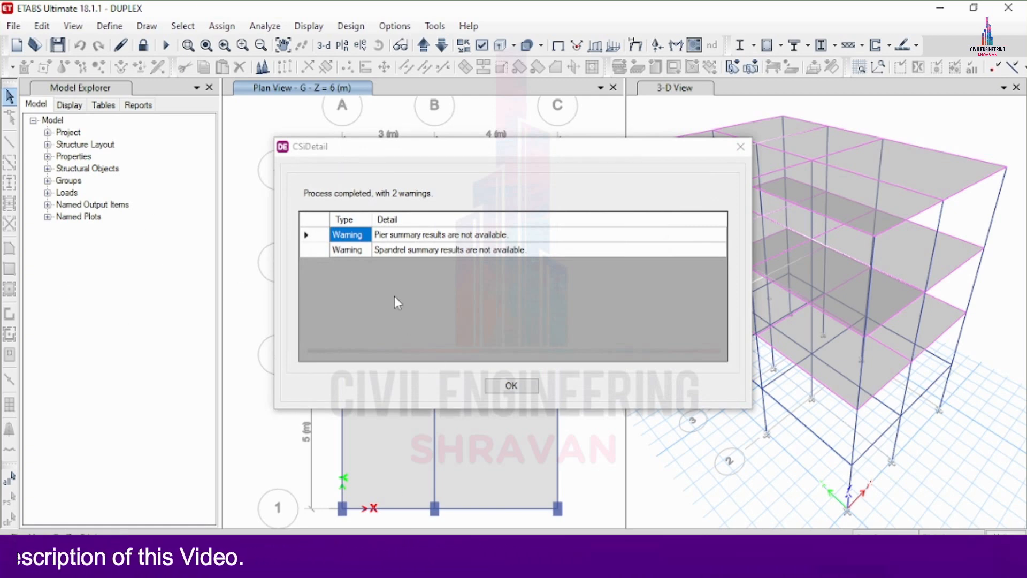
pyautogui.click(511, 386)
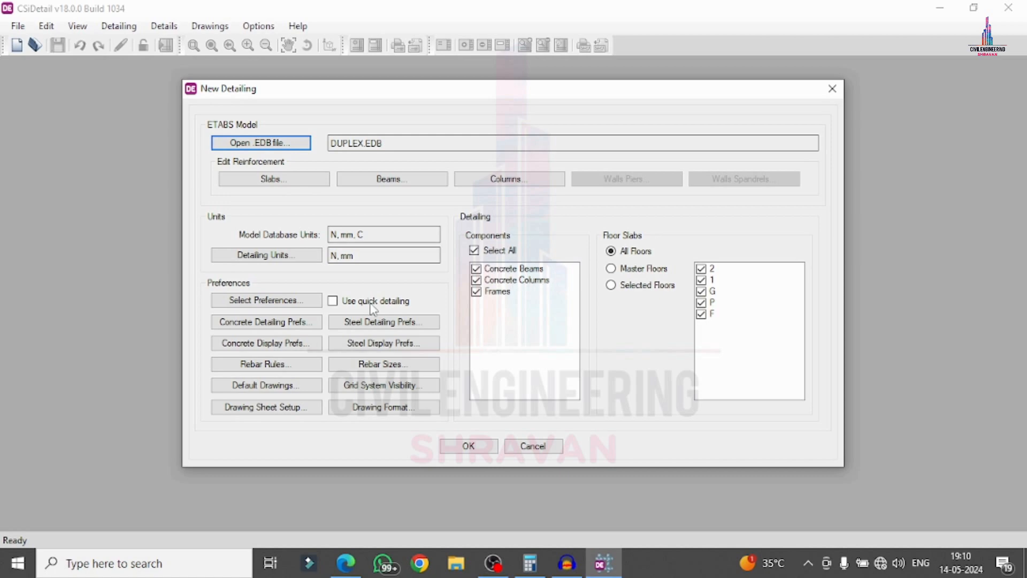
# Configure the detailing units to use the SI (25) rebar set and Kilonewton as the force unit.
pyautogui.click(268, 255)
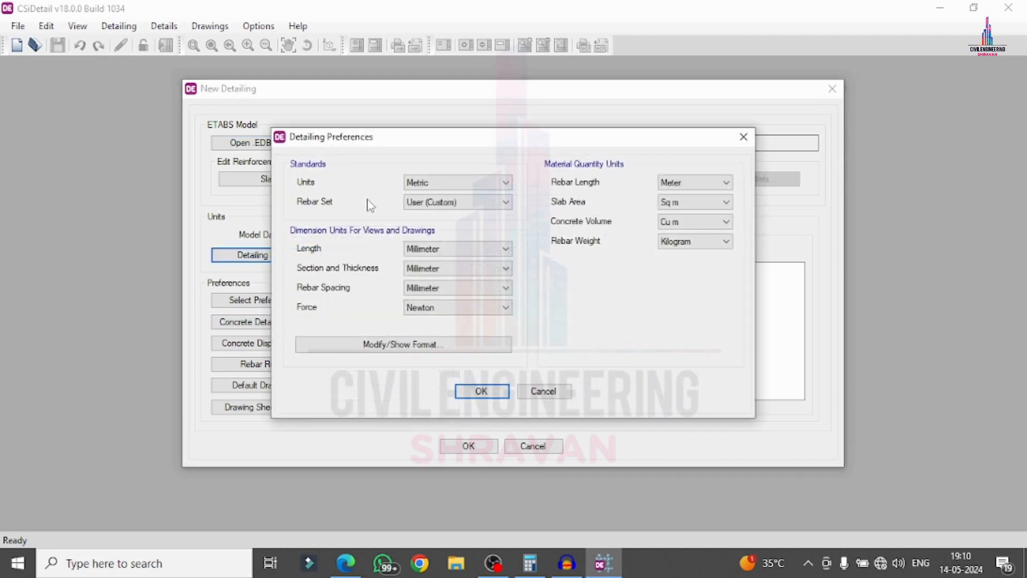
pyautogui.click(409, 201)
pyautogui.click(423, 242)
pyautogui.click(445, 308)
pyautogui.click(433, 343)
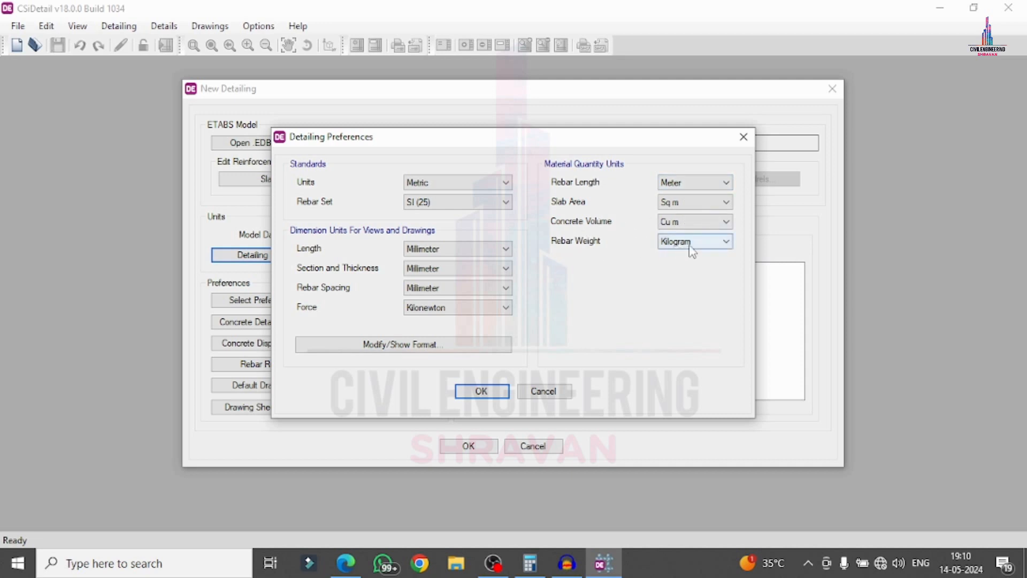
pyautogui.click(487, 392)
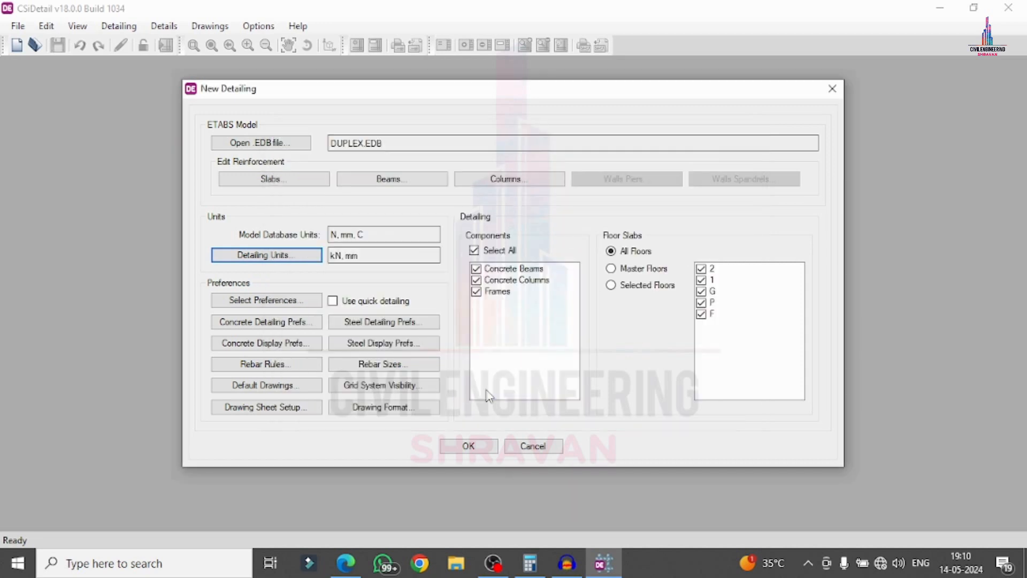
# Set the detailing to use the standard preferences of IS 456:2000.
pyautogui.click(244, 298)
pyautogui.click(387, 286)
pyautogui.click(588, 288)
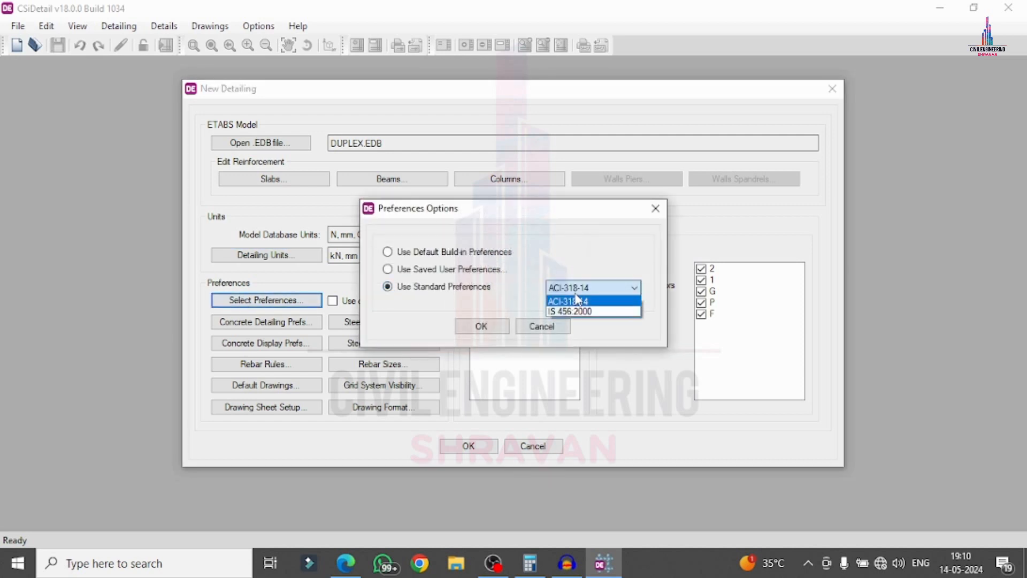
pyautogui.click(569, 310)
pyautogui.click(481, 326)
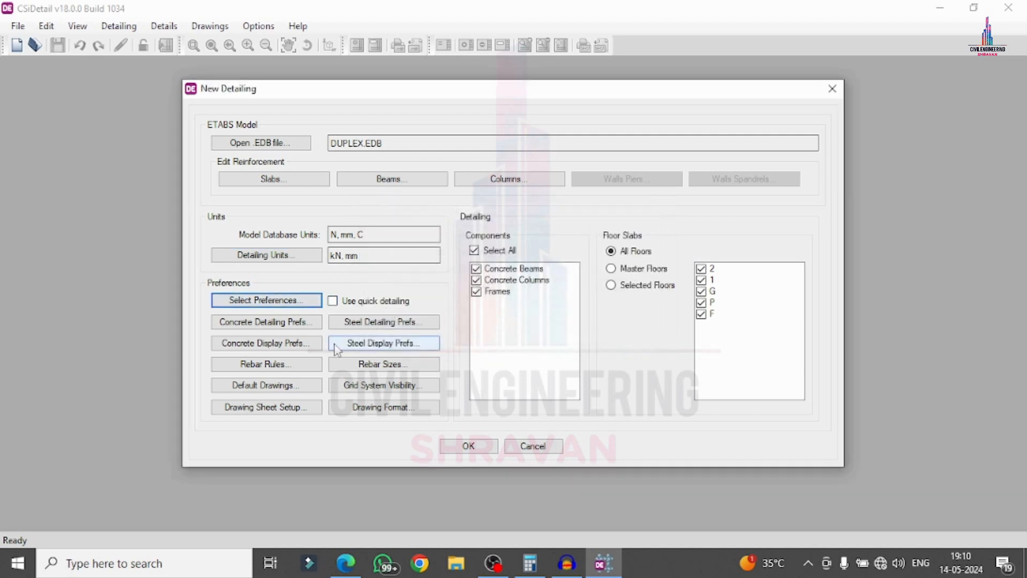
# Change the minimum spacing of bars in the slab rebar selection rules.
pyautogui.click(262, 370)
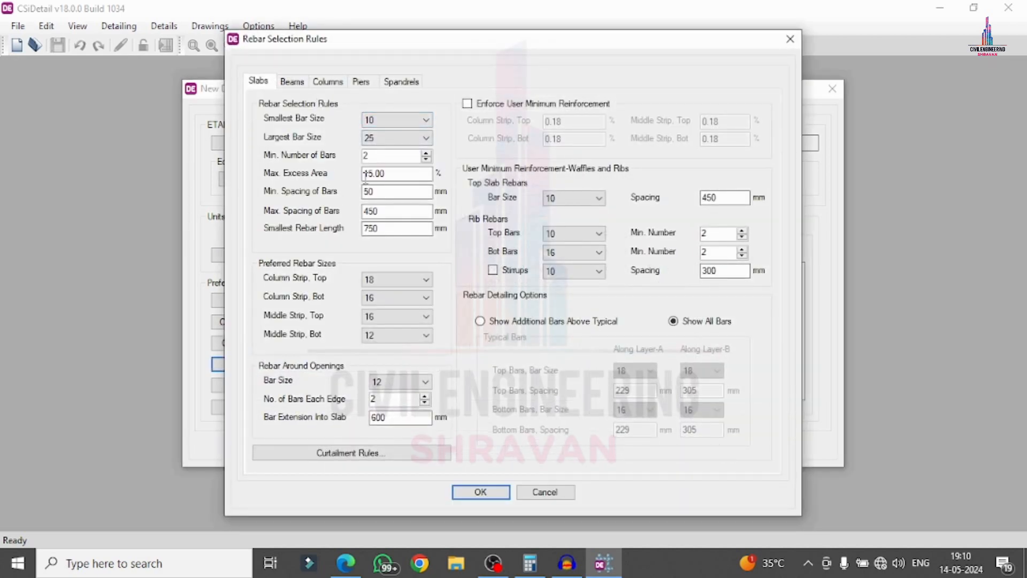
pyautogui.doubleClick(386, 194)
pyautogui.write('12')
# Set the minimum spacing of the beam stirrups to 120 mm in zones A, B and C of the rebar selection rules.
pyautogui.click(287, 82)
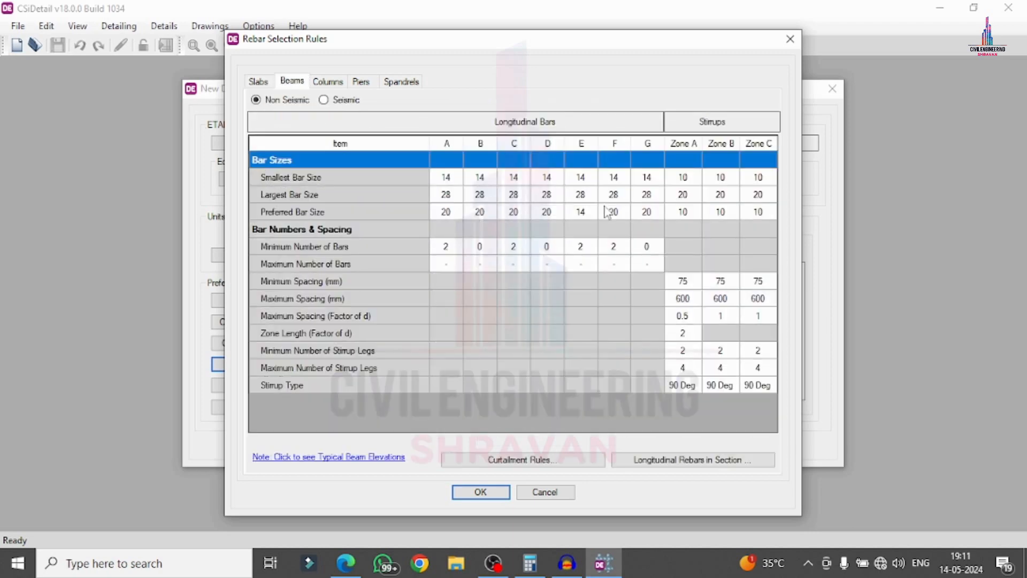
pyautogui.click(696, 280)
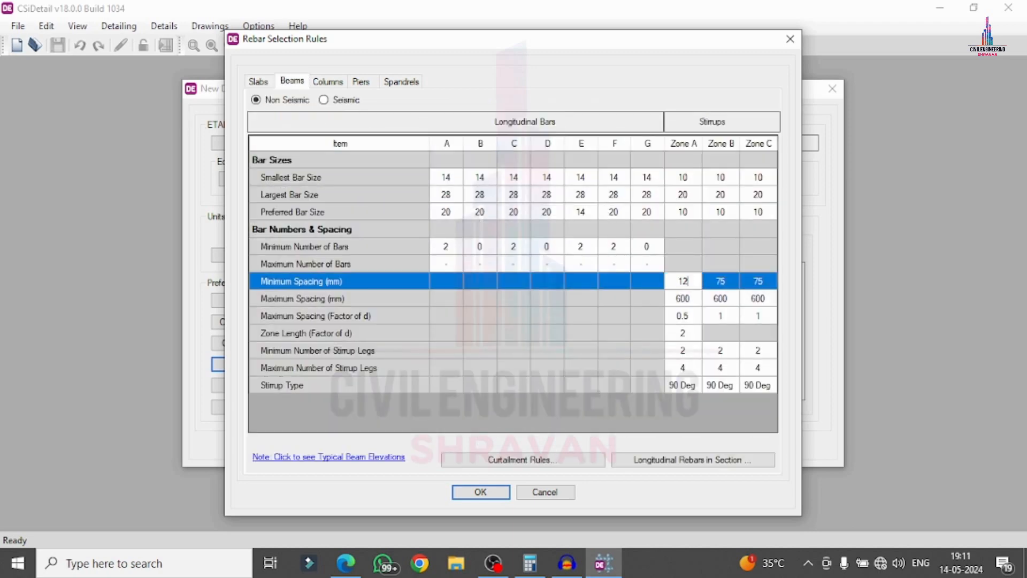
pyautogui.press('Tab')
pyautogui.write('12')
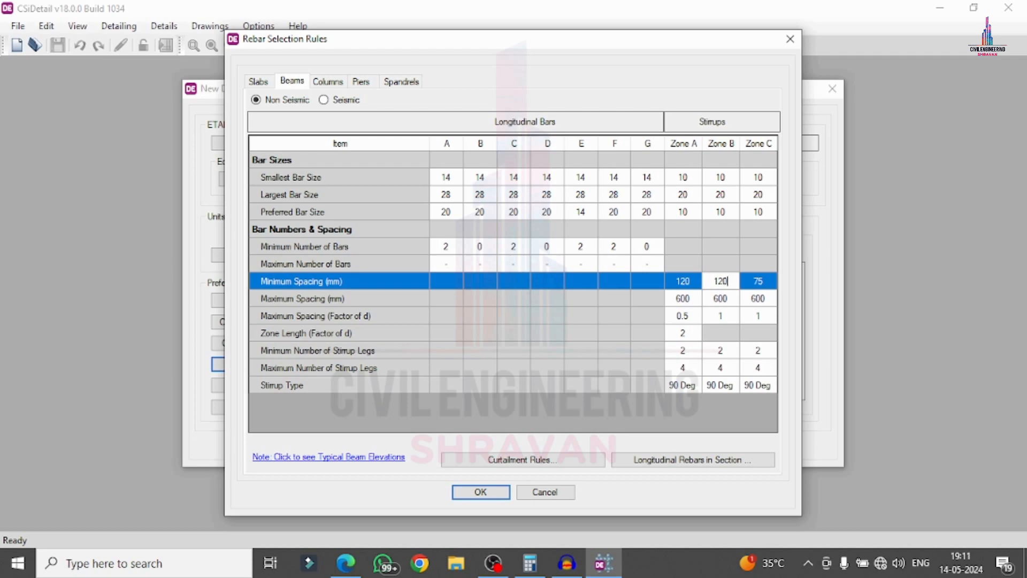
pyautogui.press('Tab')
pyautogui.write('1')
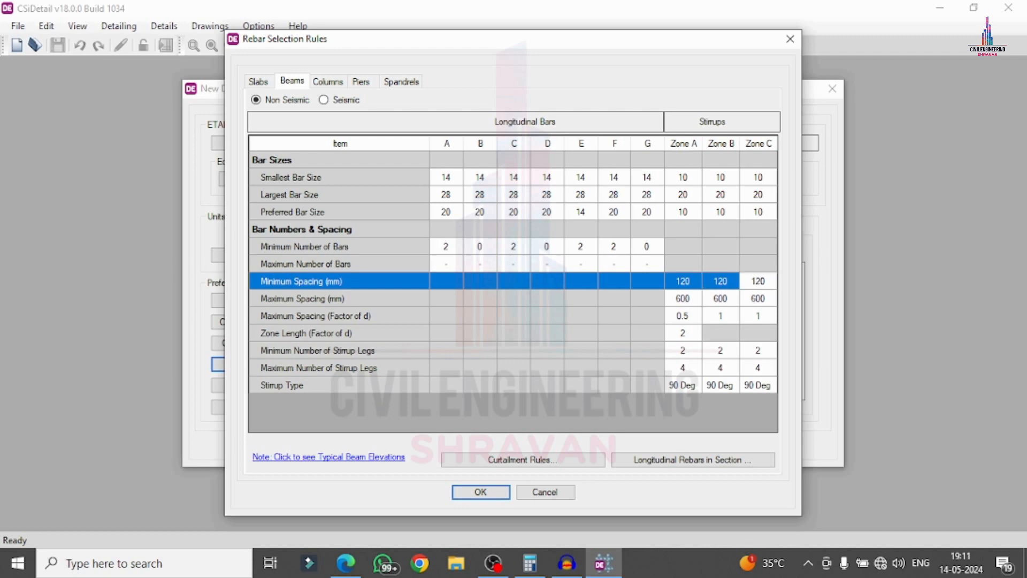
# Set the maximum spacing of the beam stirrups to 300 mm in zones A, B and C.
pyautogui.click(700, 302)
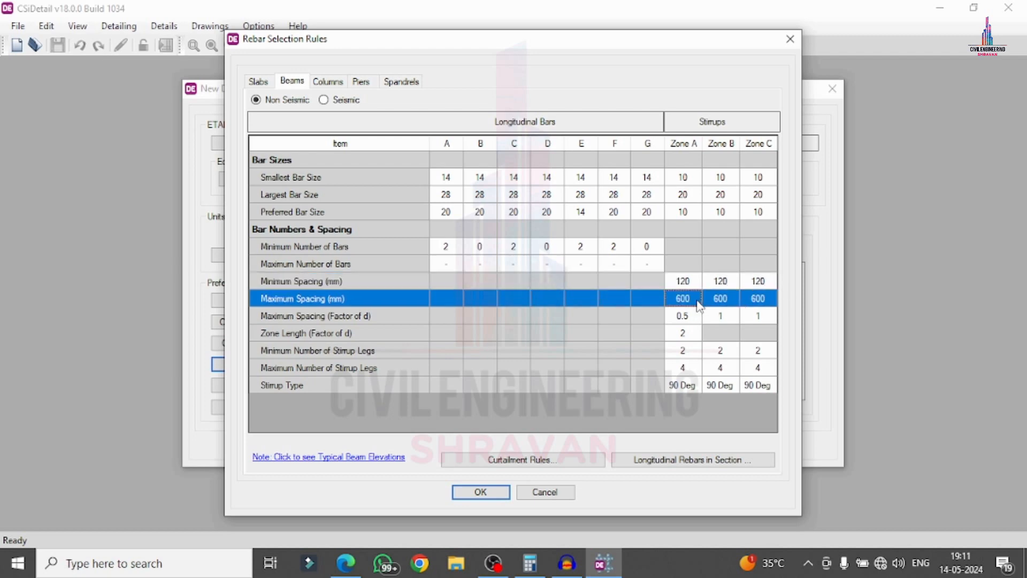
pyautogui.write('3')
pyautogui.press('Tab')
pyautogui.write('300')
pyautogui.press('Tab')
pyautogui.write('3')
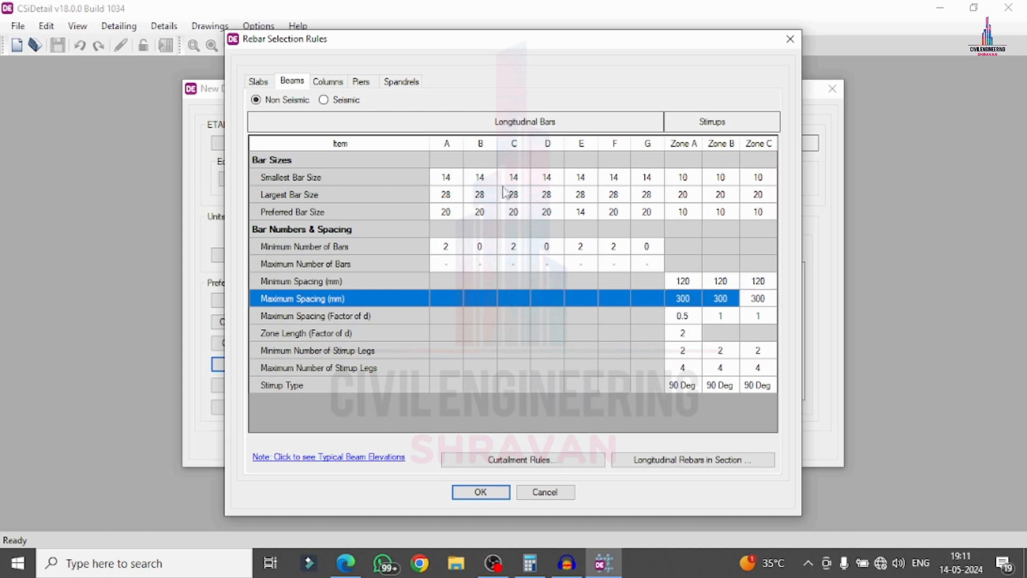
# Set the column ties' minimum spacing to 120 mm, change their maximum spacing, and generate the detailing for all components and floors.
pyautogui.click(327, 81)
pyautogui.click(713, 301)
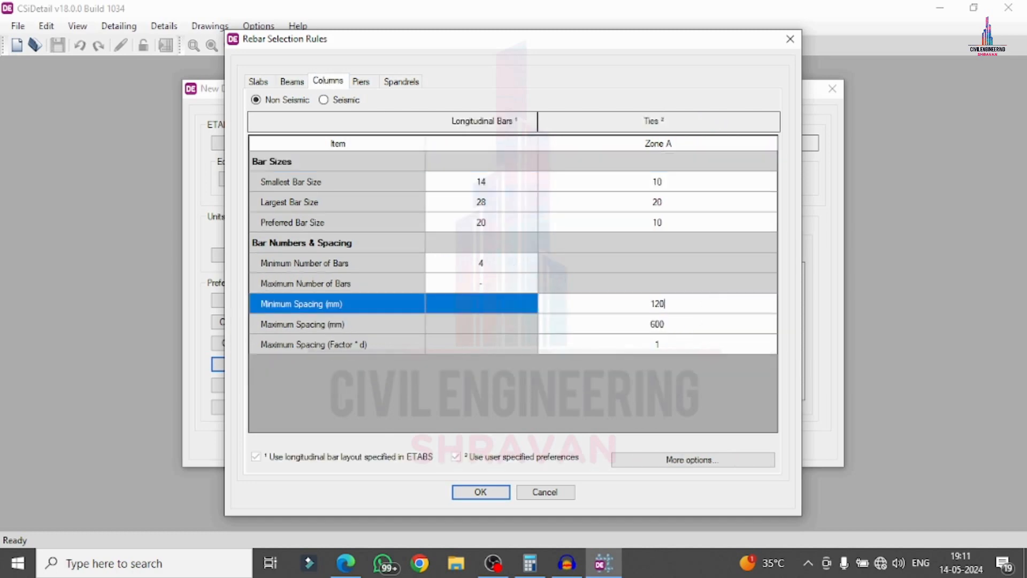
pyautogui.click(726, 325)
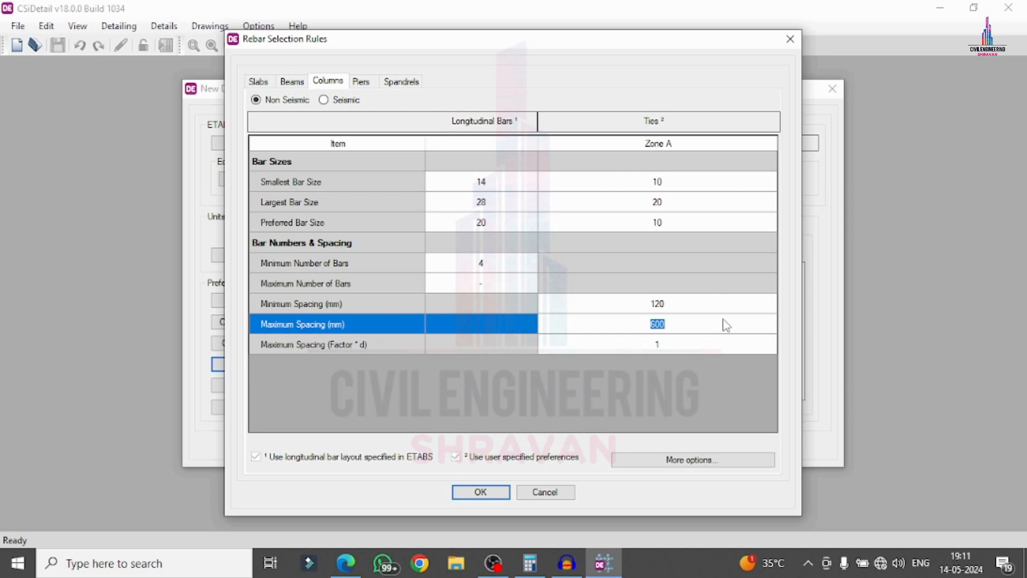
pyautogui.write('3')
pyautogui.click(480, 491)
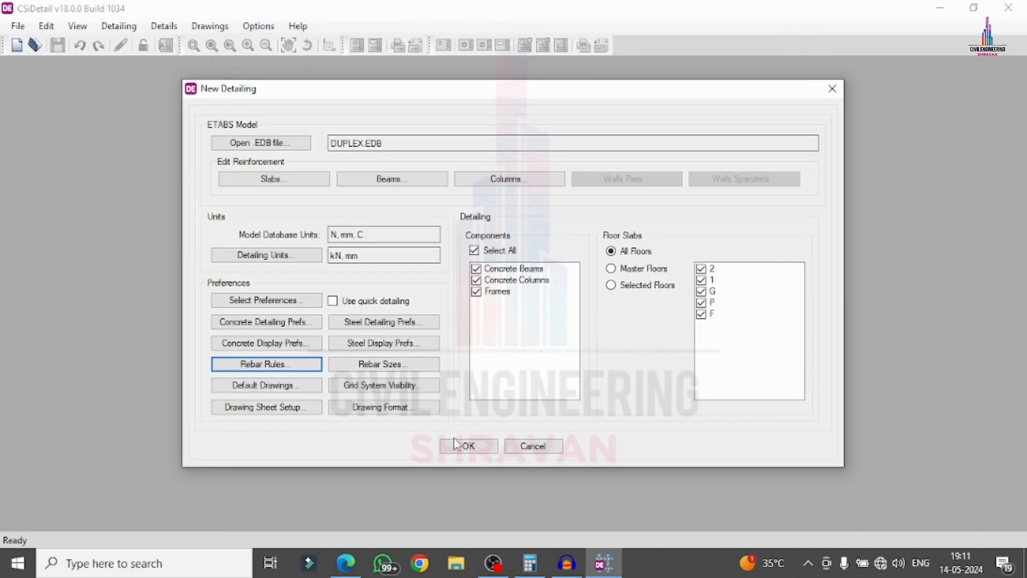
pyautogui.click(468, 445)
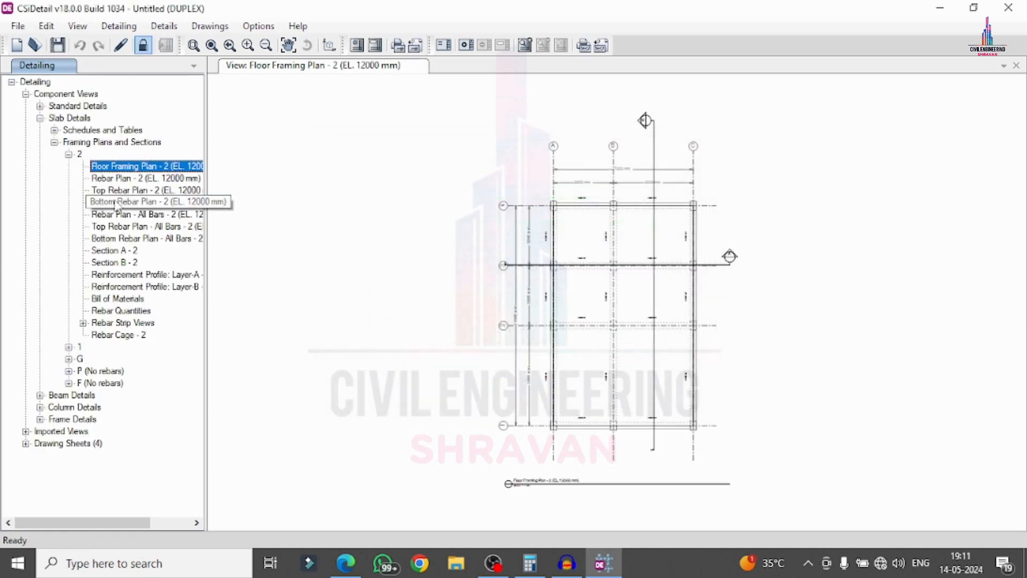
# Review the slab rebar plans of floor 2, including the top, bottom and all-bars versions.
pyautogui.click(124, 176)
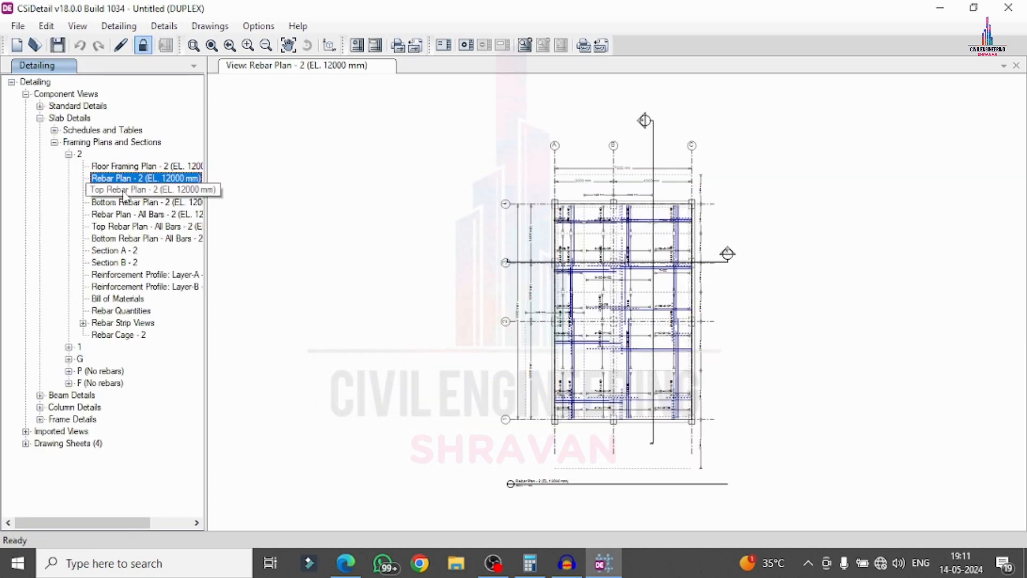
pyautogui.click(123, 190)
pyautogui.click(123, 202)
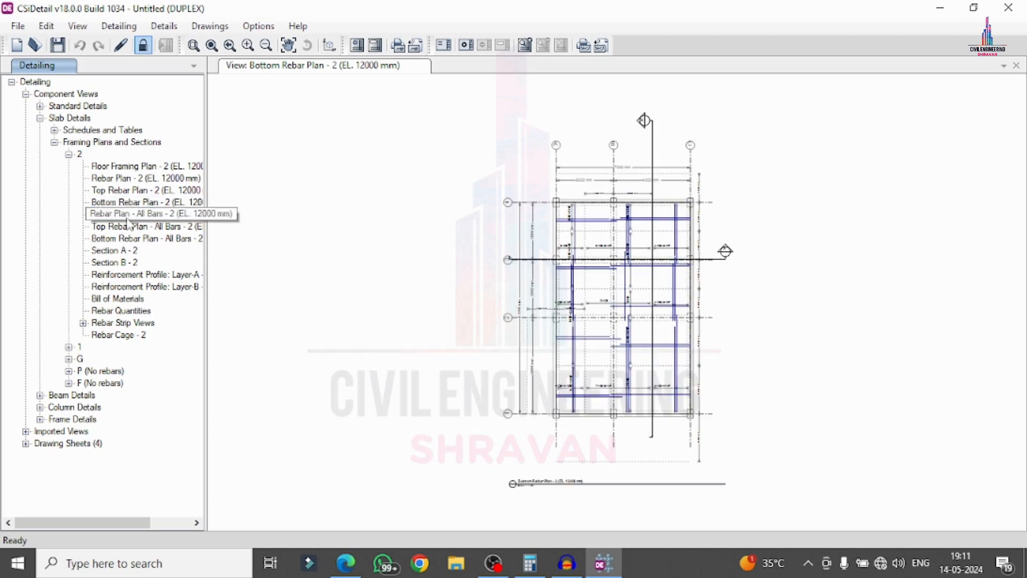
pyautogui.click(124, 214)
pyautogui.click(124, 225)
pyautogui.click(123, 238)
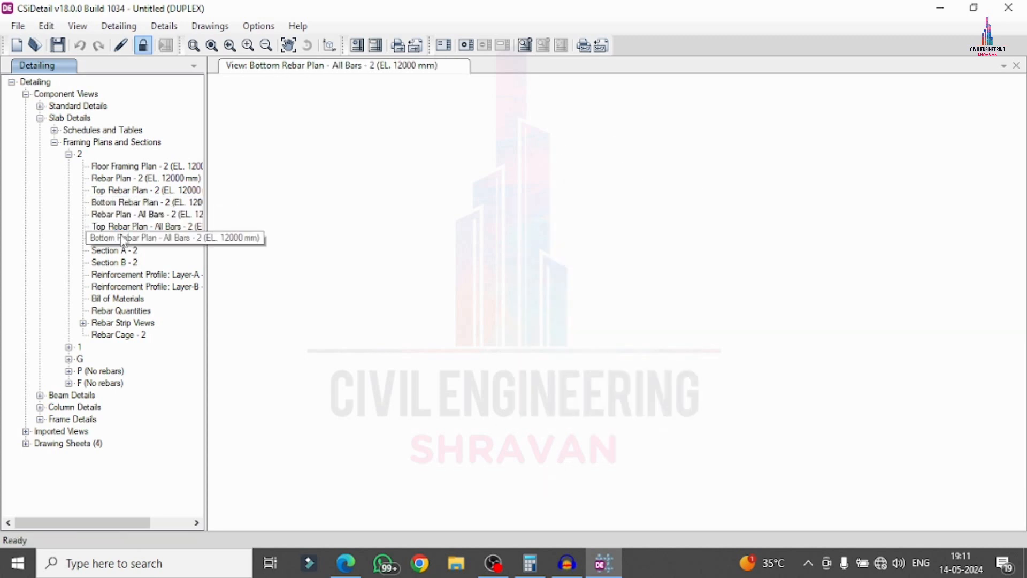
# Review floor 2's slab sections A and B, the Layer-A reinforcement profile, the bill of materials and the rebar quantities.
pyautogui.click(121, 249)
pyautogui.click(124, 262)
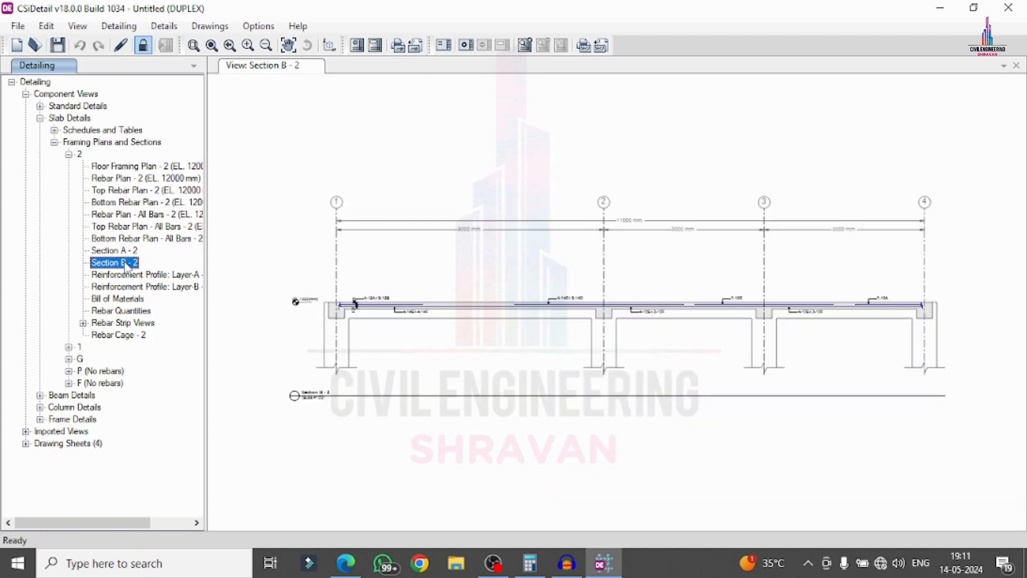
pyautogui.click(126, 274)
pyautogui.click(120, 299)
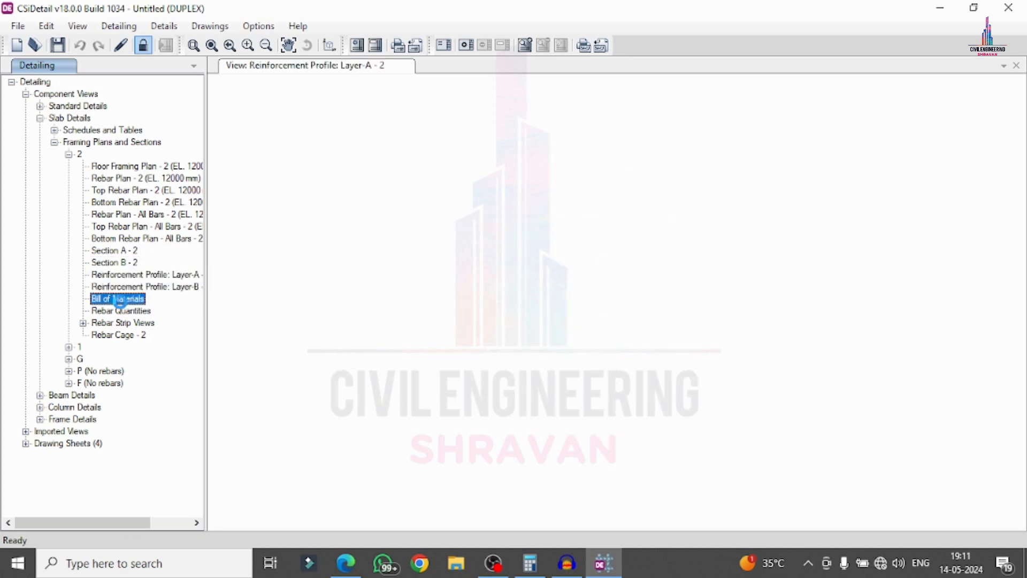
pyautogui.click(121, 311)
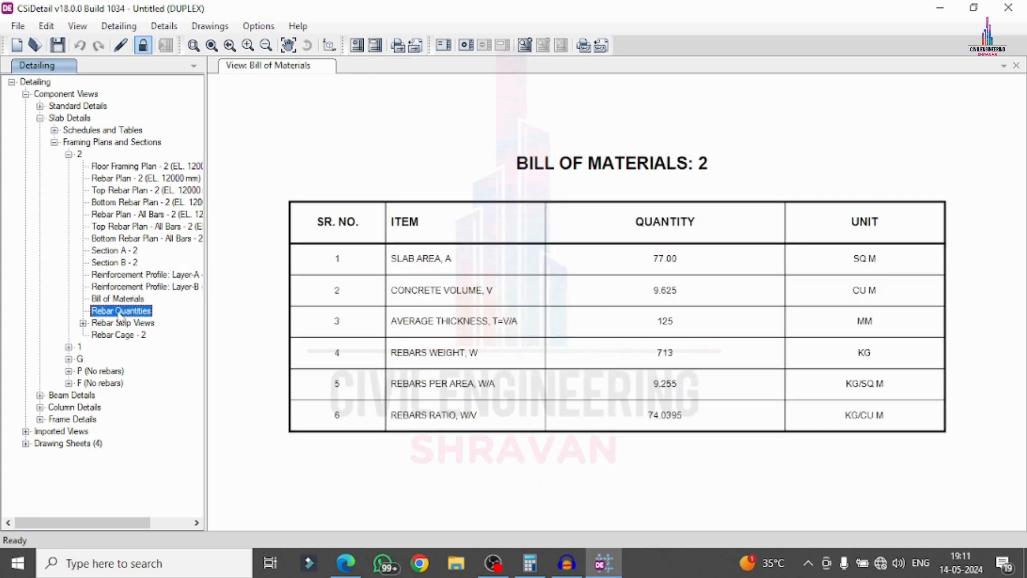
# Examine the 3D rebar cage of the floor 2 slab.
pyautogui.click(115, 335)
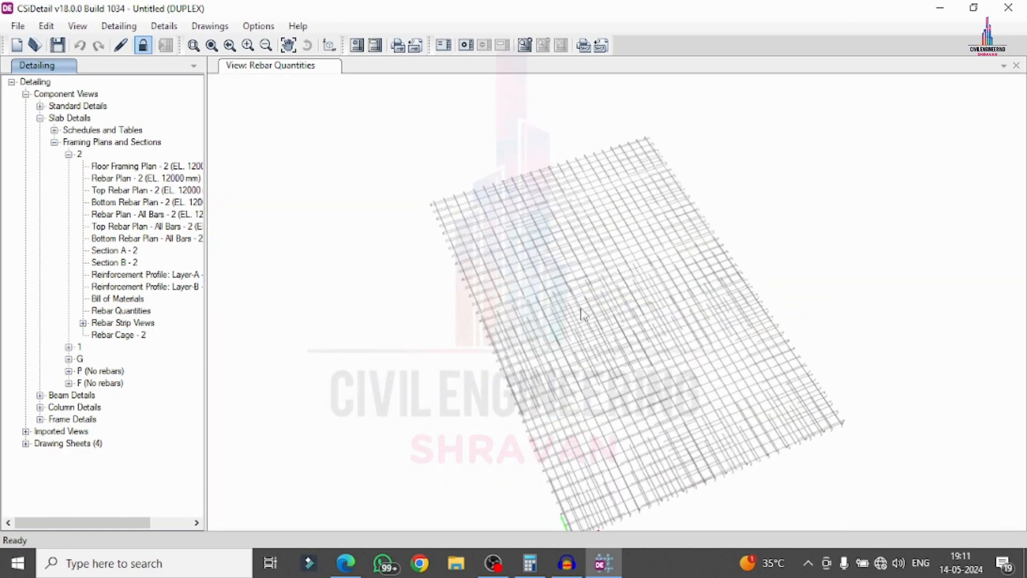
pyautogui.scroll(6, 674, 357)
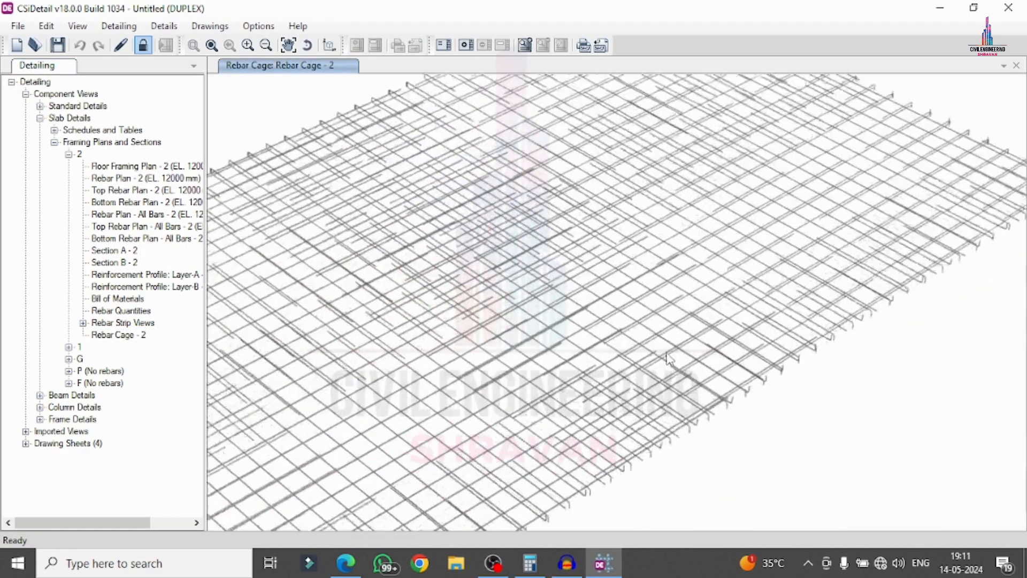
pyautogui.scroll(-4, 652, 357)
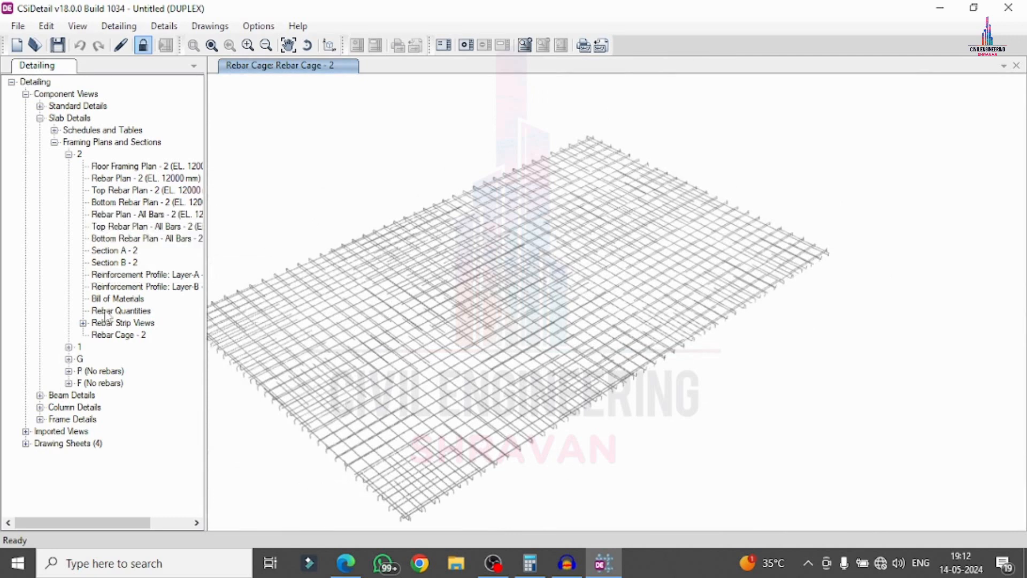
# Show Section A of concrete beam 3CB1 on floor 1.
pyautogui.click(40, 395)
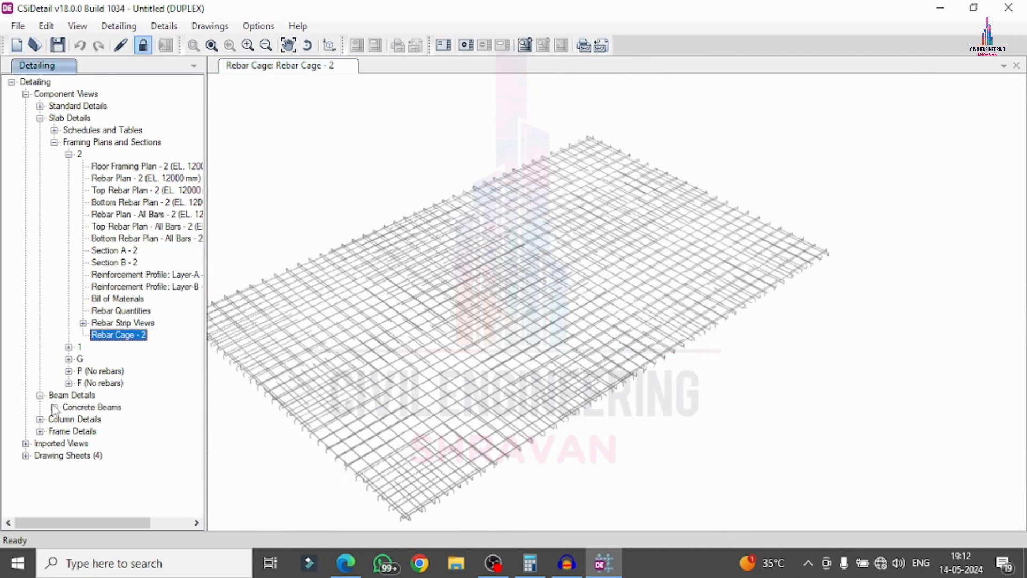
pyautogui.click(55, 407)
pyautogui.click(69, 444)
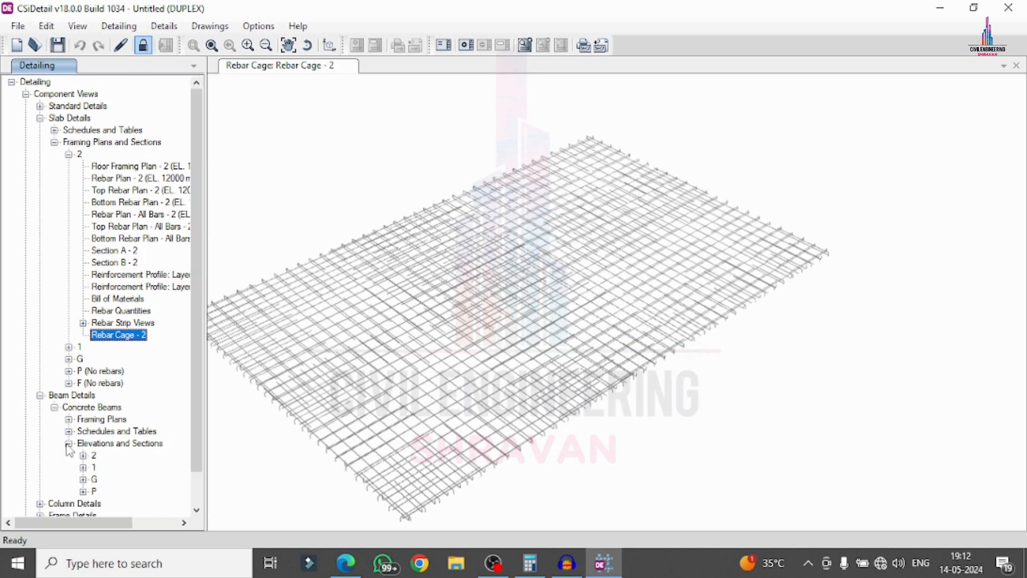
pyautogui.click(83, 468)
pyautogui.click(98, 479)
pyautogui.click(160, 431)
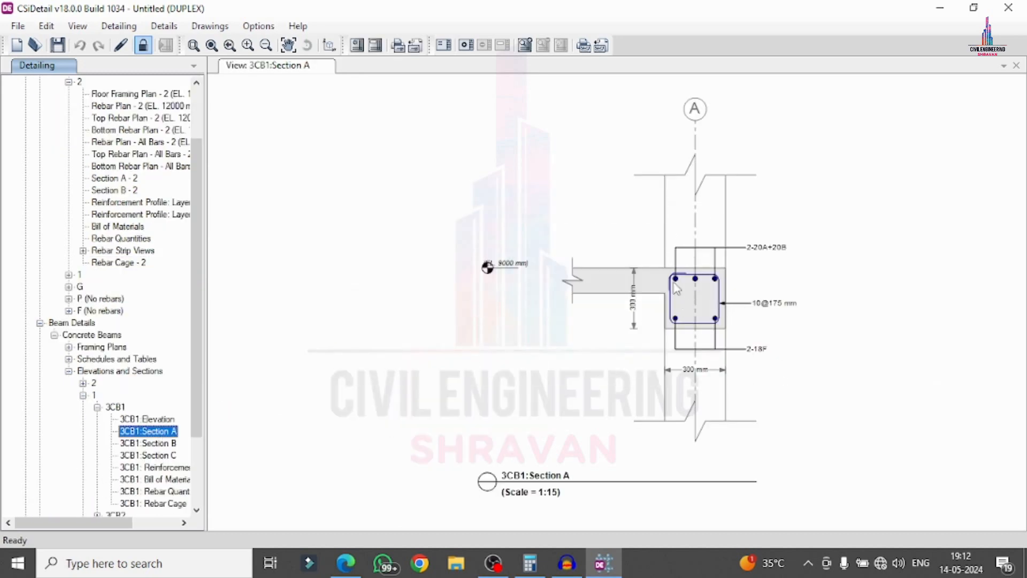
# Examine the longitudinal bars and stirrups in the 3D rebar cage of beam 3CB1.
pyautogui.scroll(-3, 145, 412)
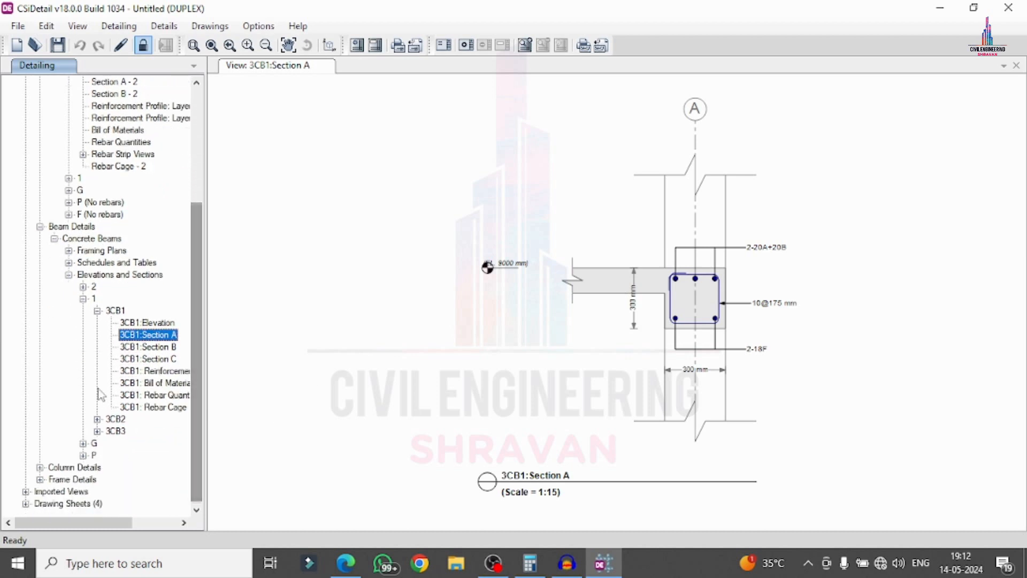
pyautogui.click(150, 408)
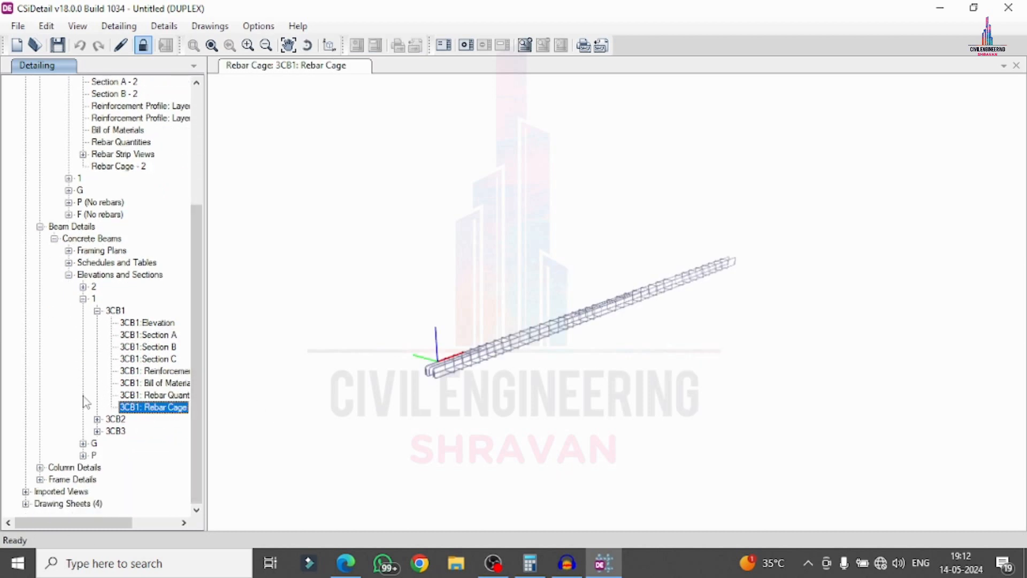
pyautogui.scroll(6, 679, 260)
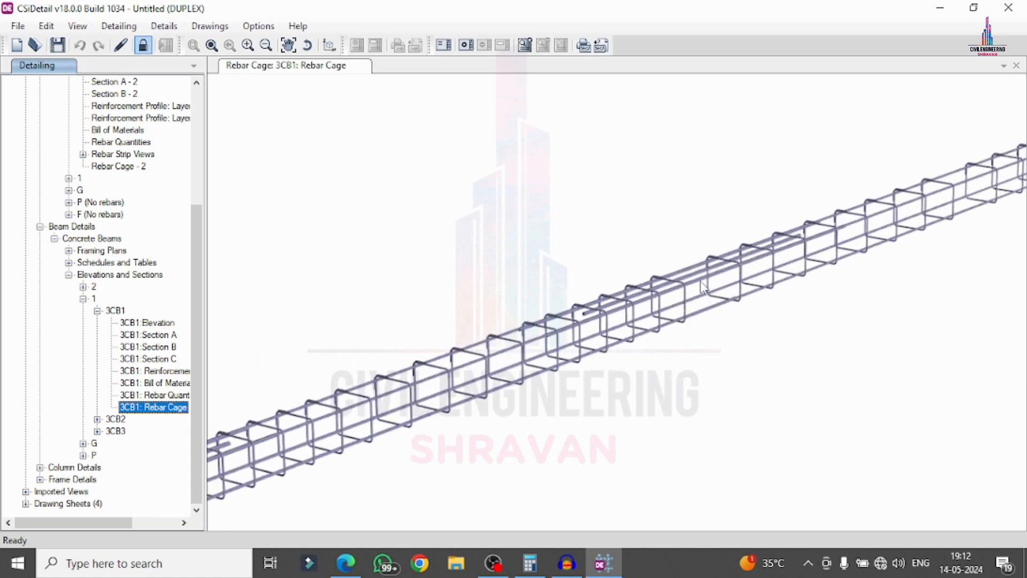
pyautogui.scroll(6, 679, 261)
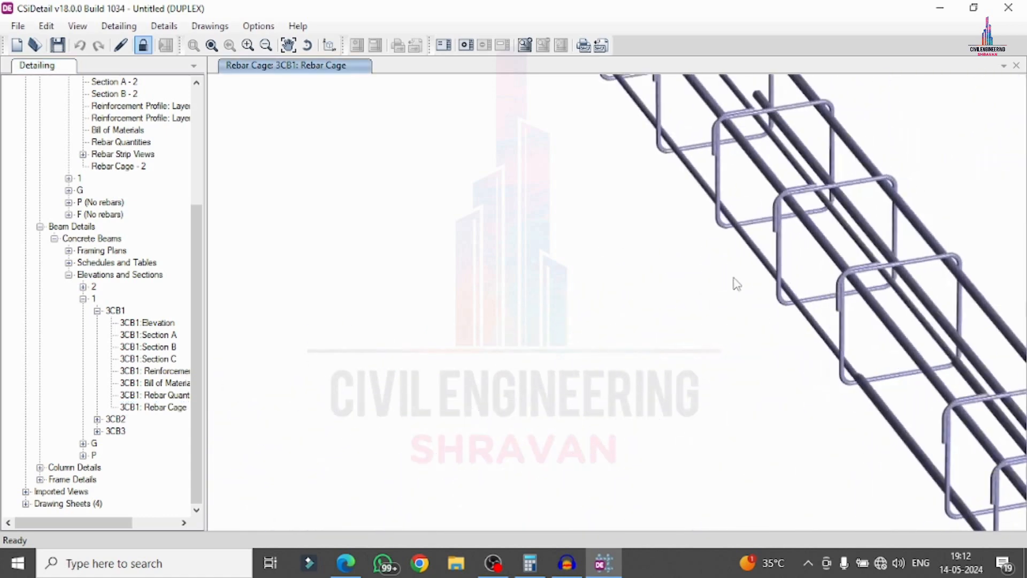
pyautogui.scroll(-10, 834, 261)
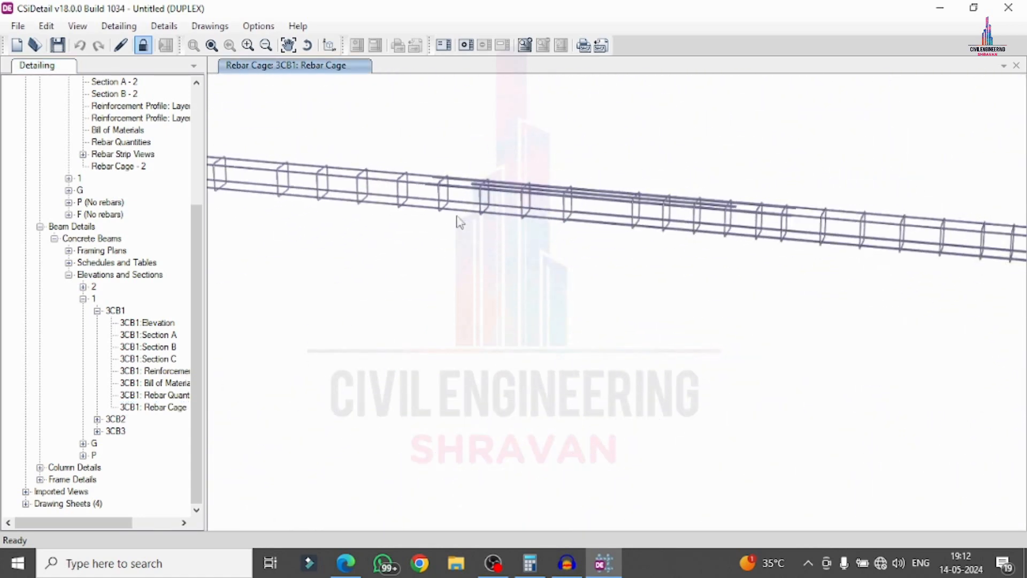
pyautogui.scroll(-3, 583, 187)
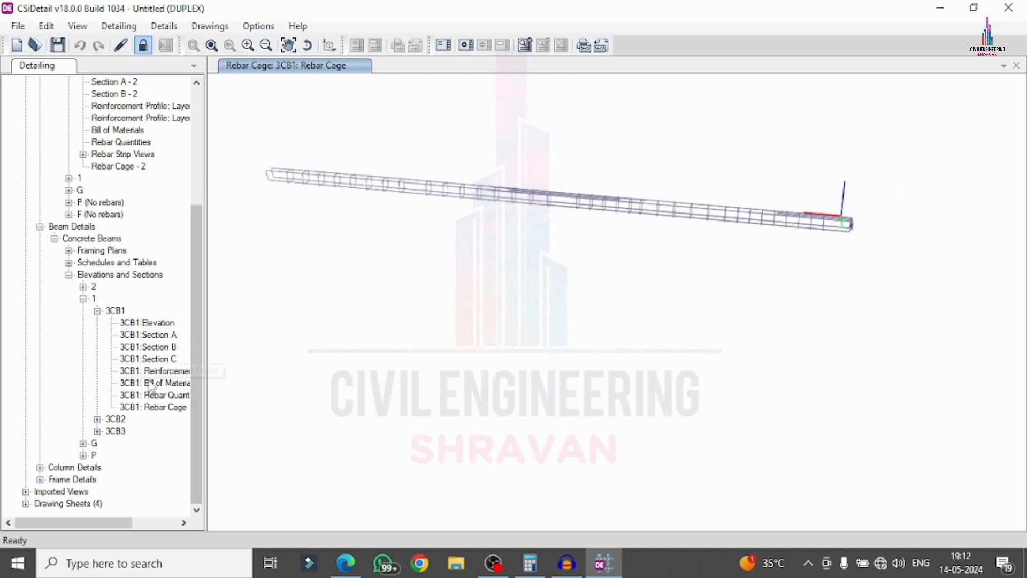
# Expand the concrete column elevations and sections to list the detail views of column CC3.
pyautogui.click(40, 467)
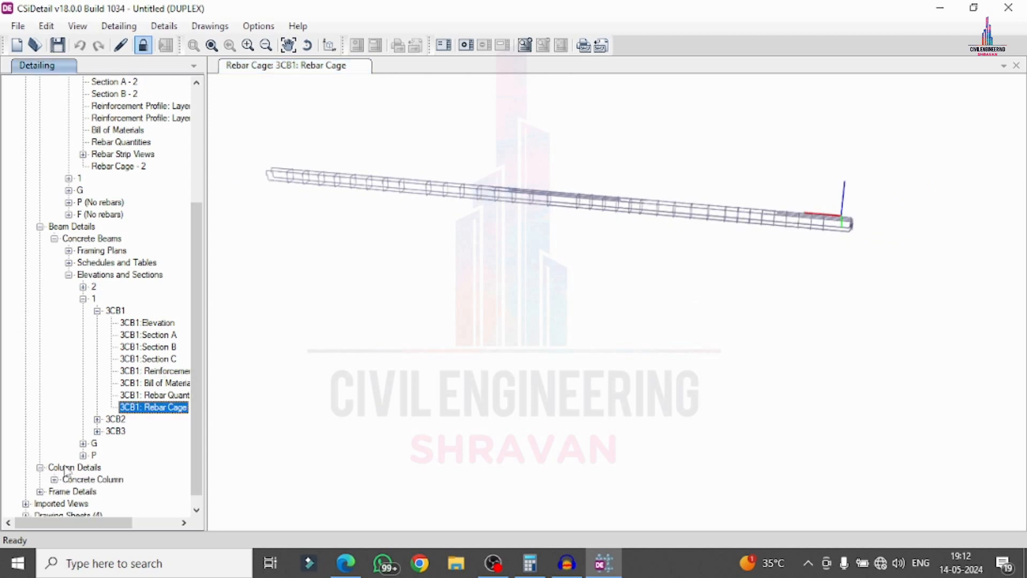
pyautogui.click(83, 443)
pyautogui.click(96, 467)
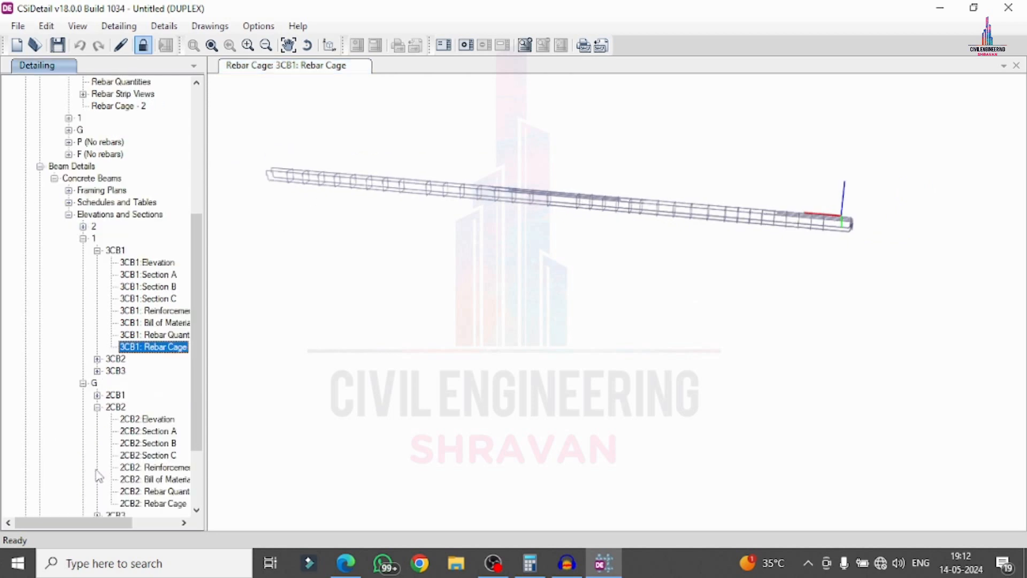
pyautogui.scroll(-3, 67, 341)
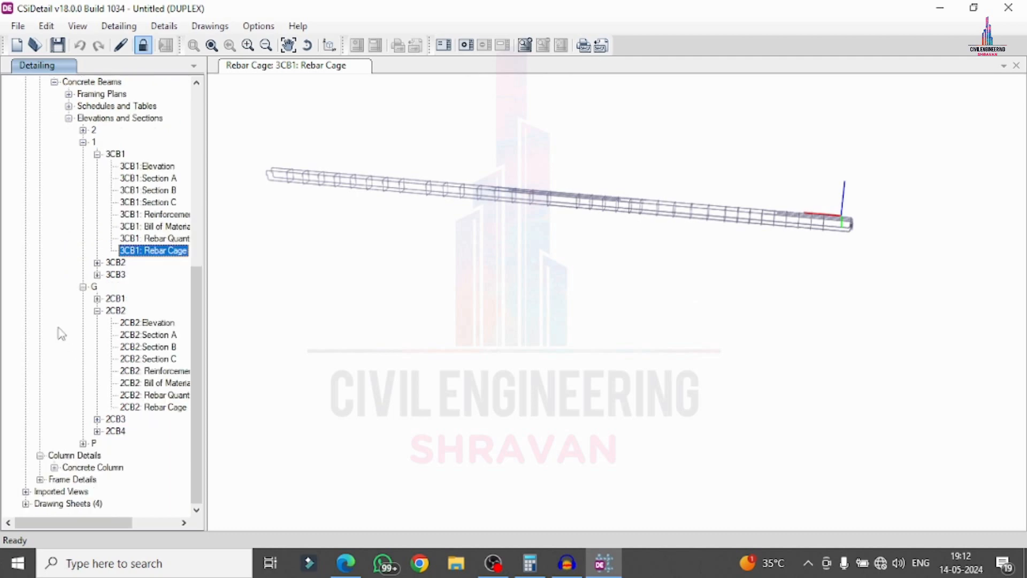
pyautogui.click(54, 468)
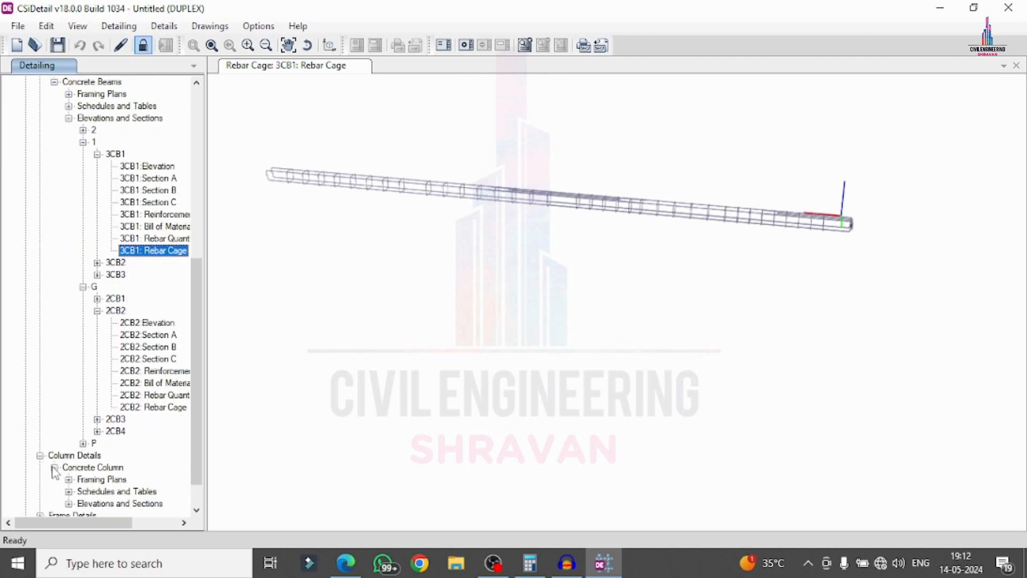
pyautogui.click(68, 503)
pyautogui.click(83, 479)
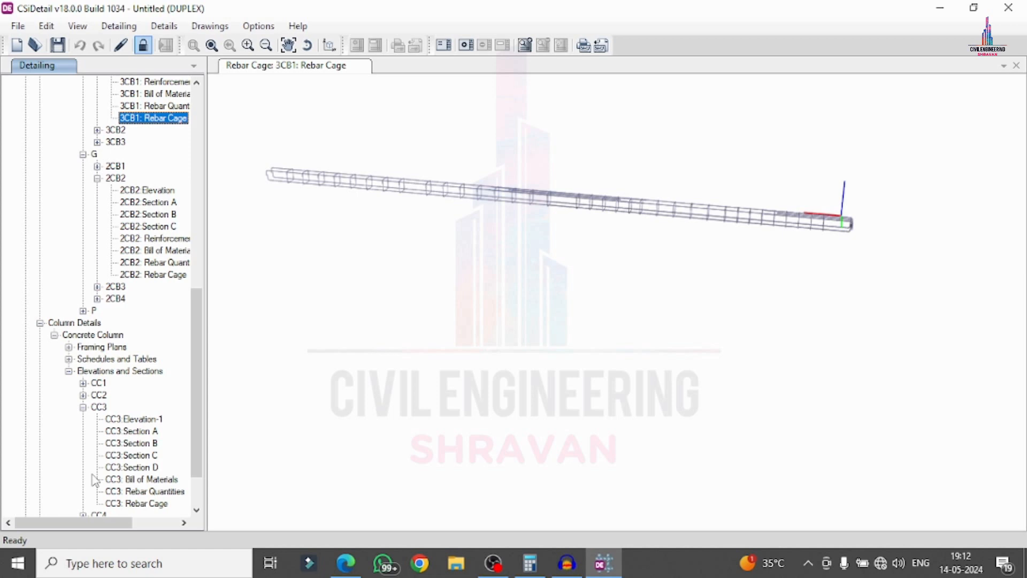
# Review cross-sections A to D of concrete column CC3.
pyautogui.click(139, 433)
pyautogui.click(139, 443)
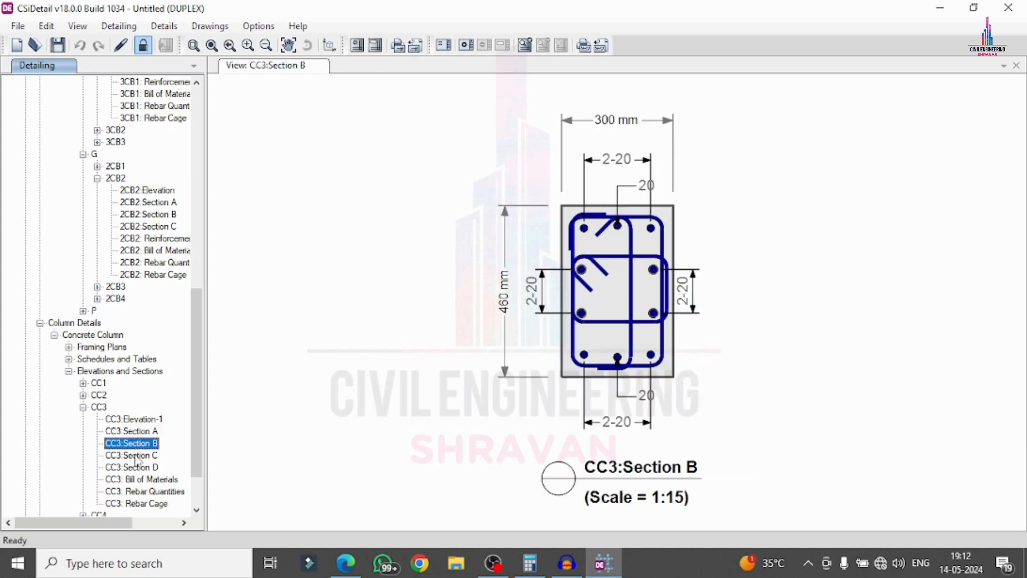
pyautogui.click(137, 455)
pyautogui.click(135, 467)
pyautogui.scroll(-2, 131, 484)
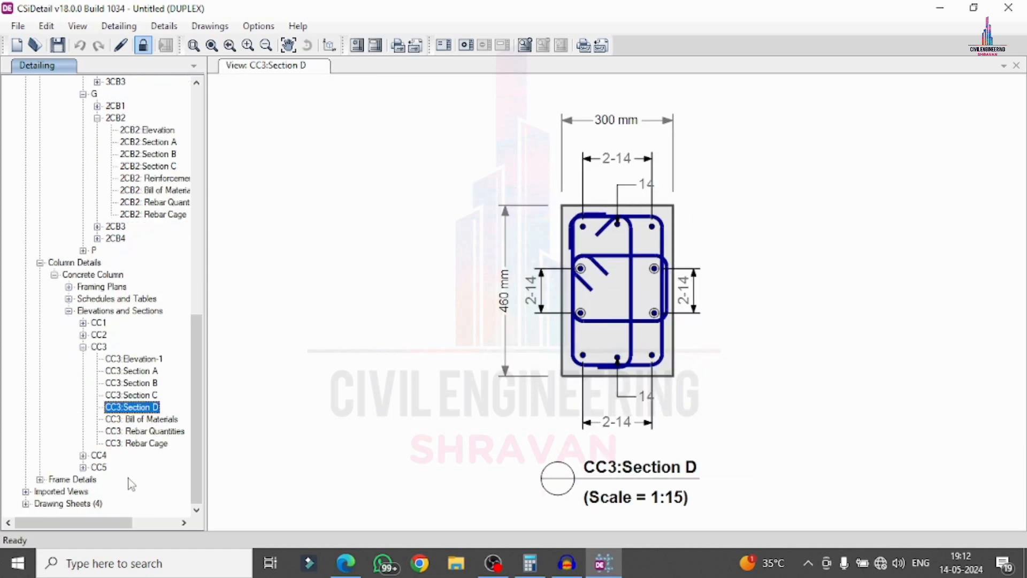
# Examine the vertical bars and ties at the upper end of column CC3's 3D rebar cage.
pyautogui.click(140, 443)
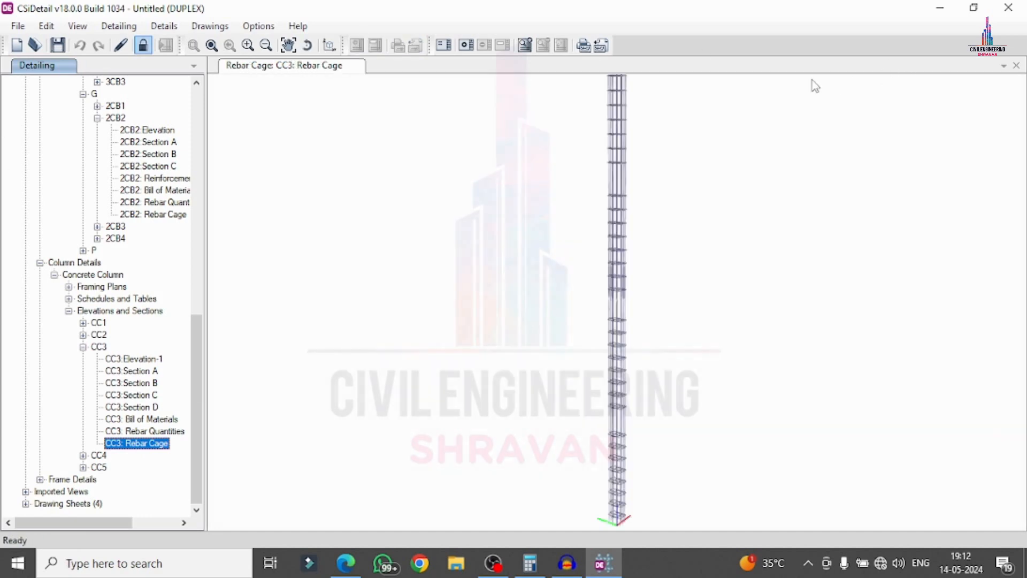
pyautogui.moveTo(729, 138); pyautogui.dragTo(717, 332)
pyautogui.scroll(3, 636, 247)
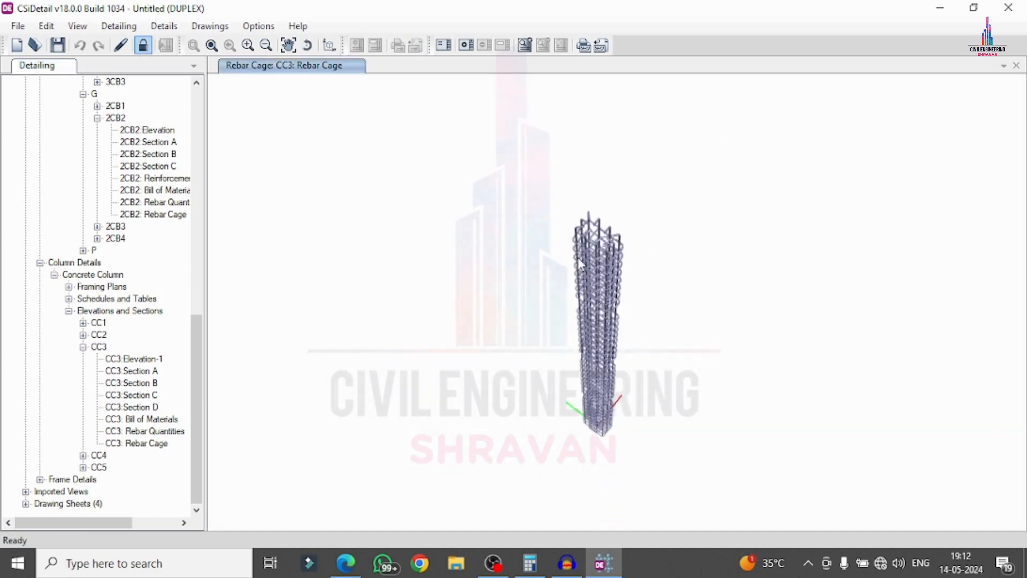
pyautogui.scroll(8, 578, 258)
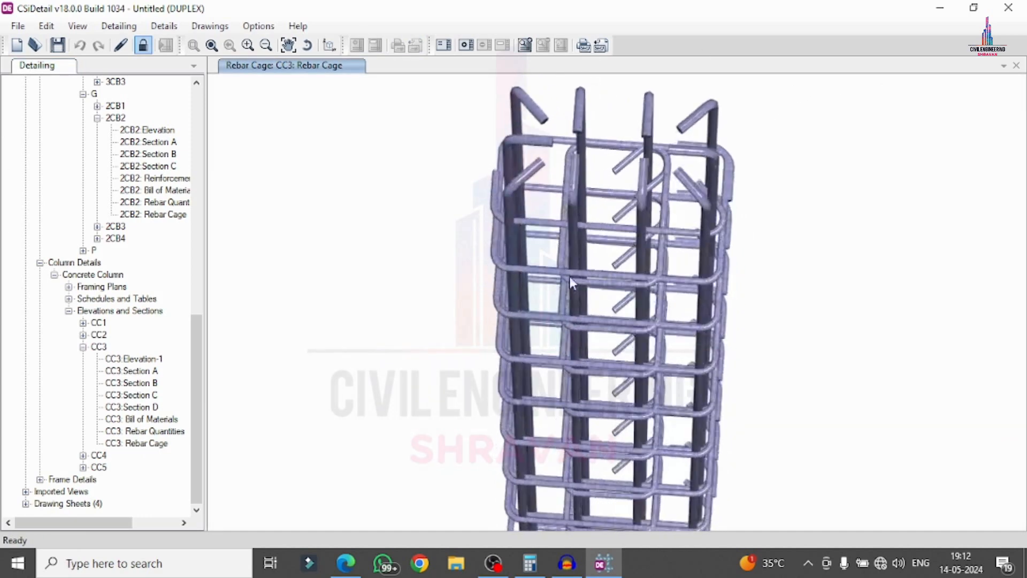
pyautogui.moveTo(569, 276); pyautogui.dragTo(535, 286)
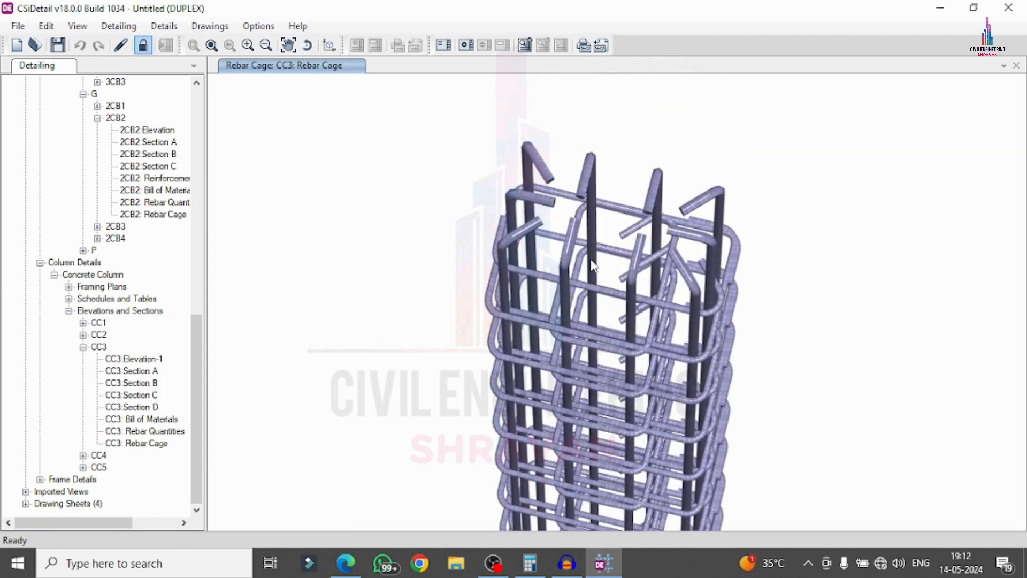
# Close the detailing program, saving the detailing files as DUPLEX in the STAAD folder in CSiDetail .drg format.
pyautogui.click(1014, 3)
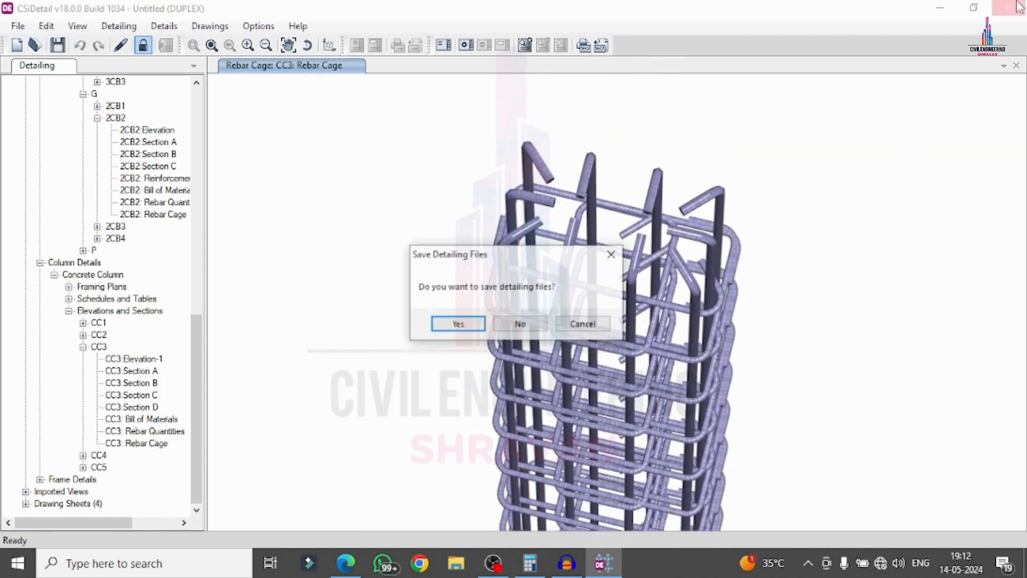
pyautogui.click(479, 328)
pyautogui.click(336, 304)
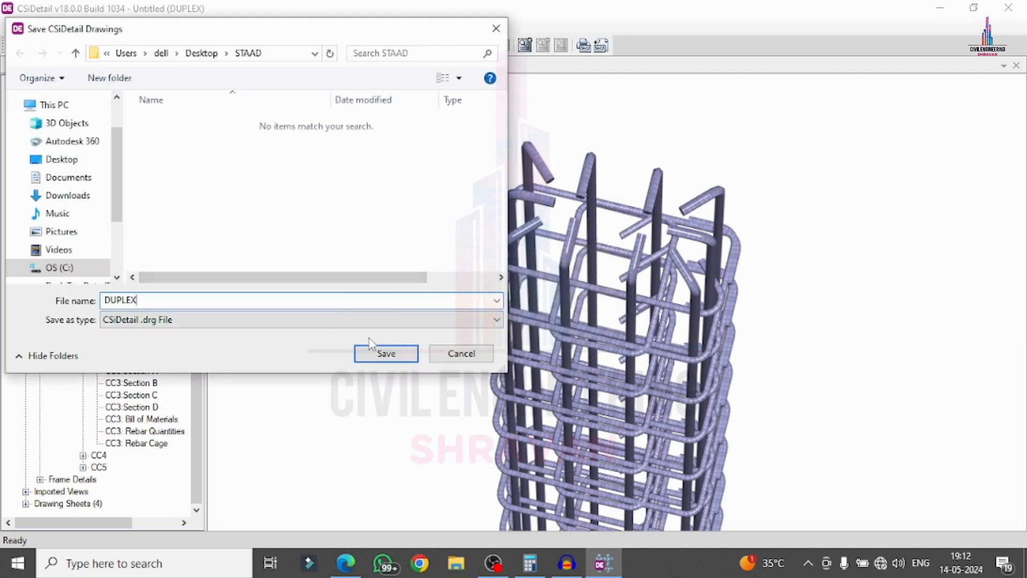
pyautogui.click(404, 360)
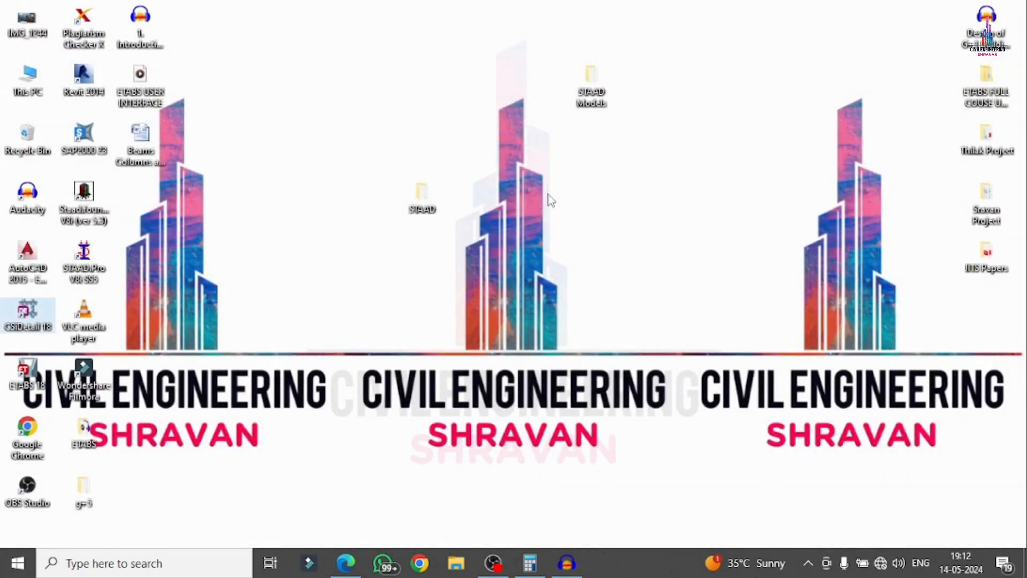